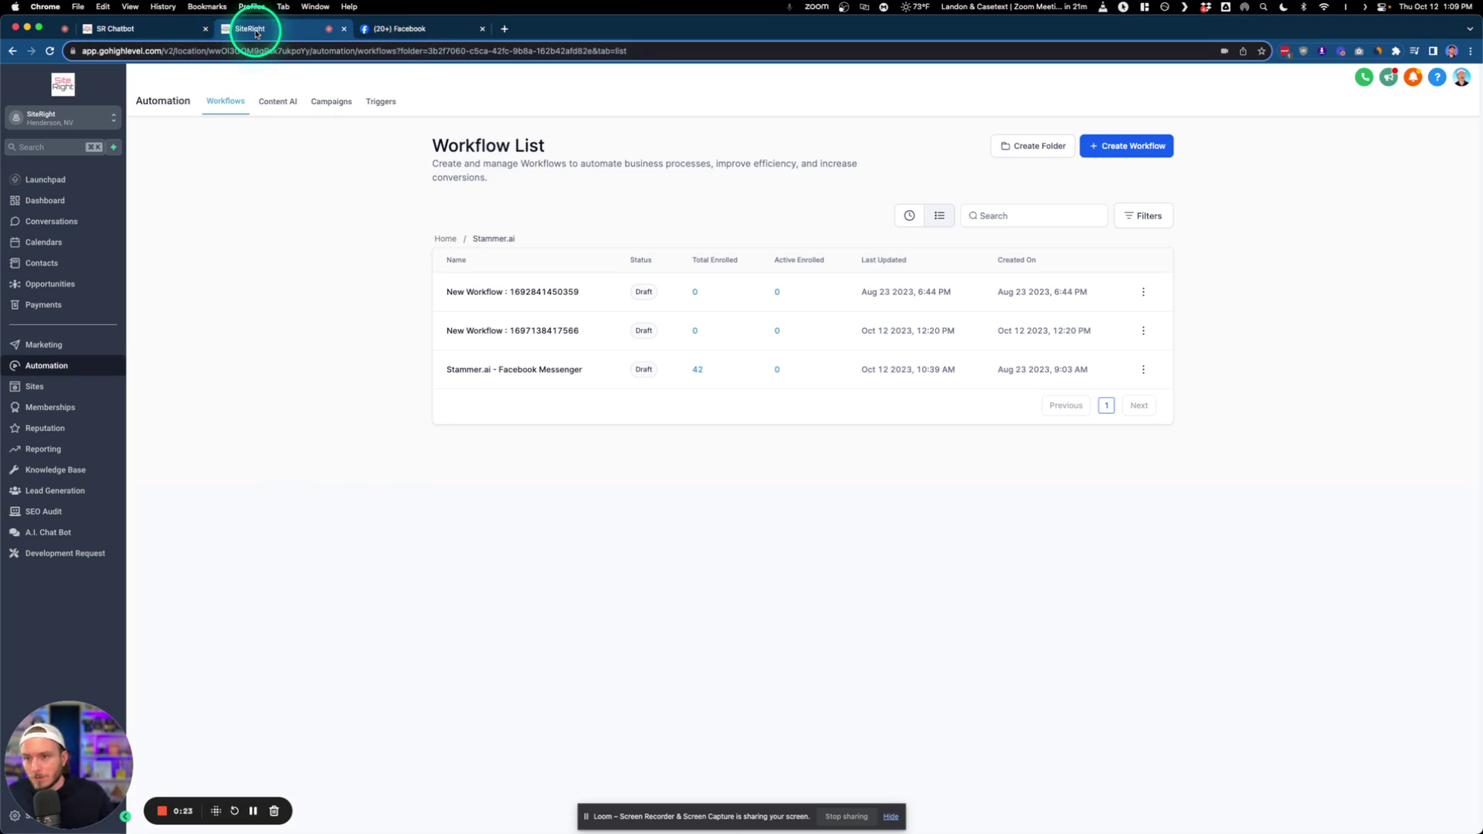
- Move GoHighLevel's workflow list into its own right-half window, grouped with the Facebook tab
{"action": "mouse_move", "coordinate": [249, 28]}
{"action": "left_mouse_down"}
{"action": "mouse_move", "coordinate": [405, 137]}
{"action": "mouse_move", "coordinate": [1469, 175]}
{"action": "left_mouse_up"}
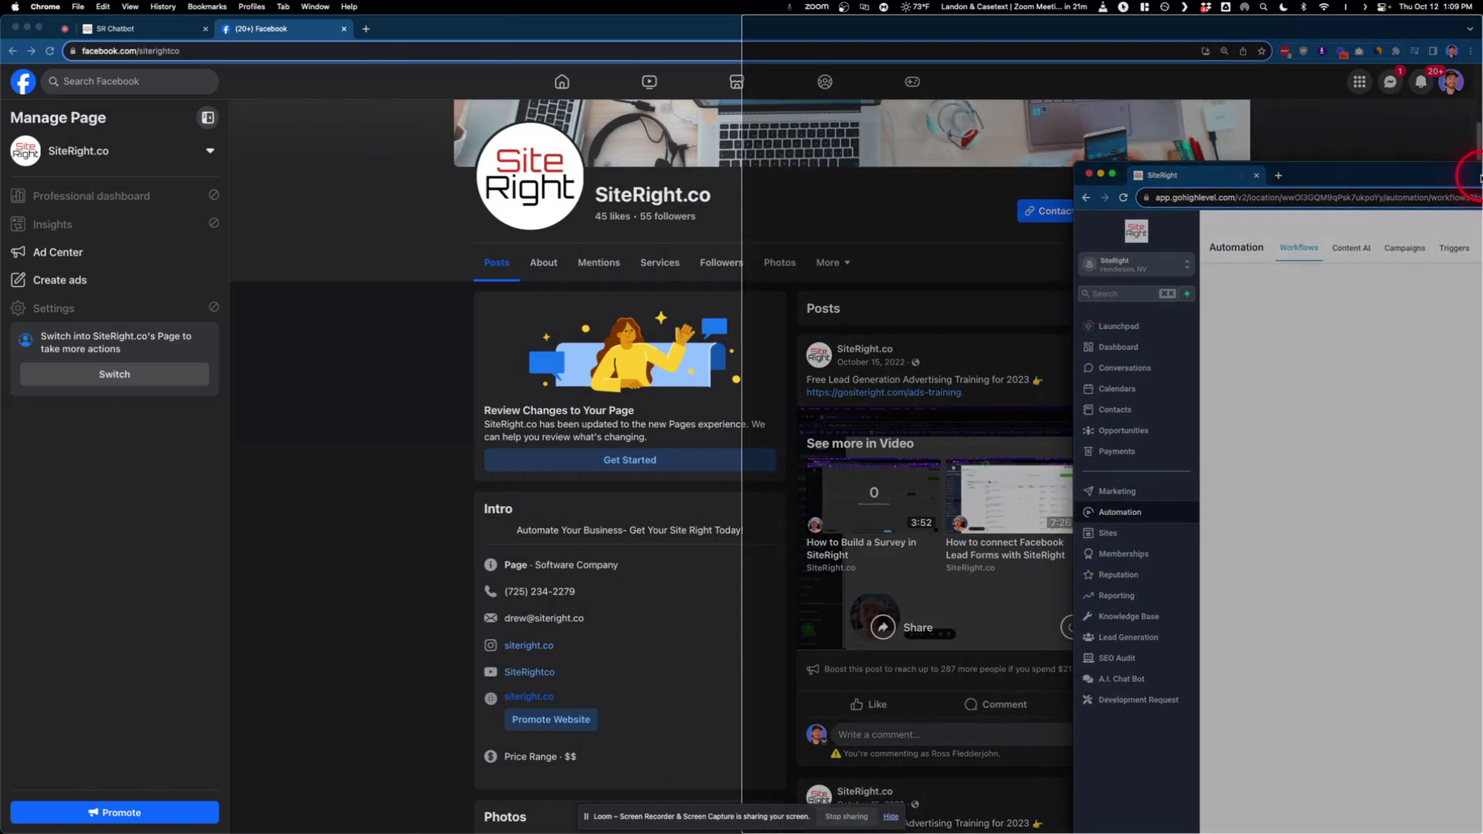
{"action": "mouse_move", "coordinate": [257, 28]}
{"action": "left_mouse_down"}
{"action": "mouse_move", "coordinate": [468, 64]}
{"action": "mouse_move", "coordinate": [6, 174]}
{"action": "left_mouse_up"}
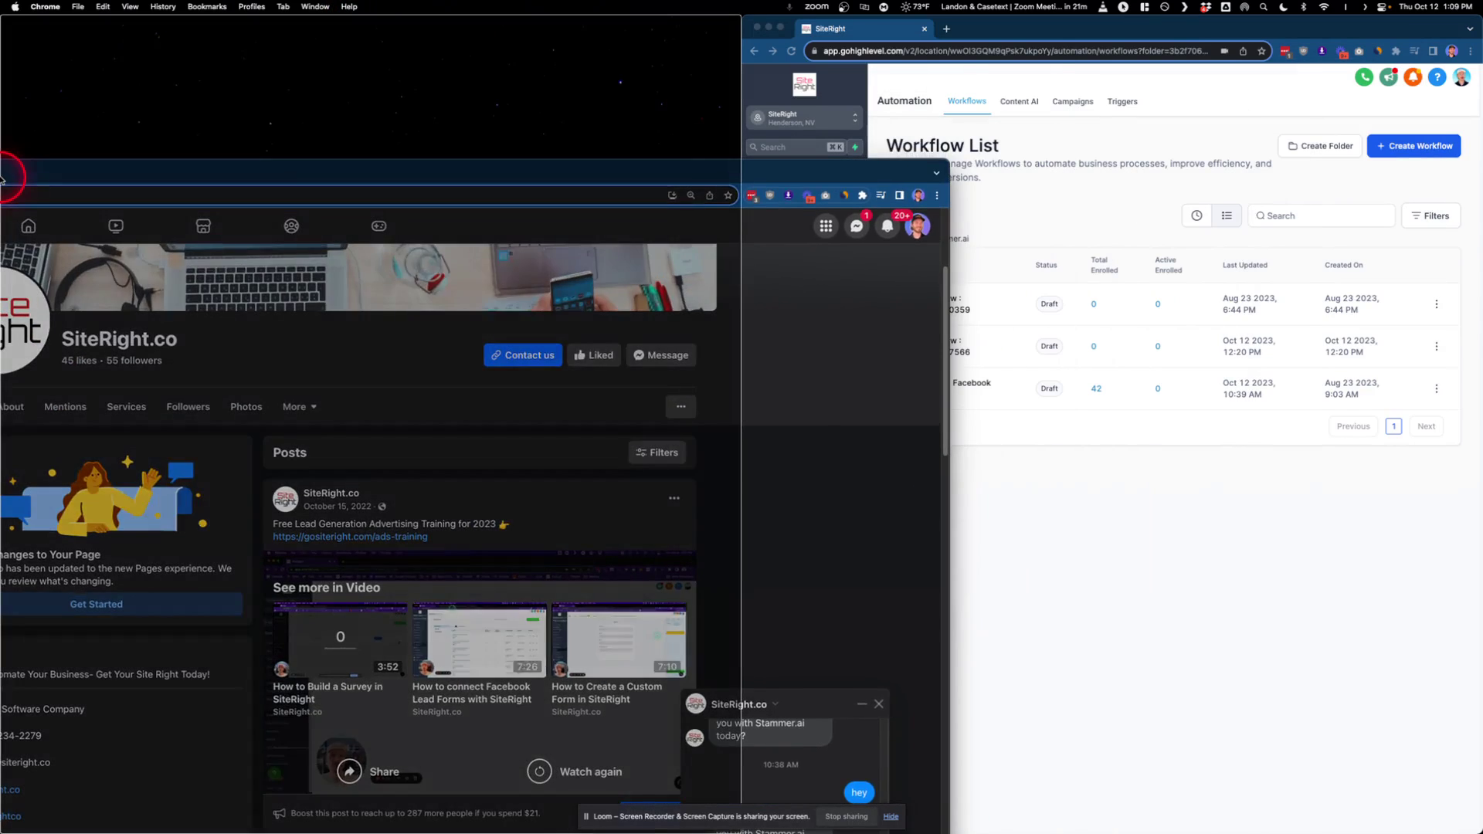
{"action": "left_click_drag", "start_coordinate": [267, 28], "coordinate": [1073, 30]}
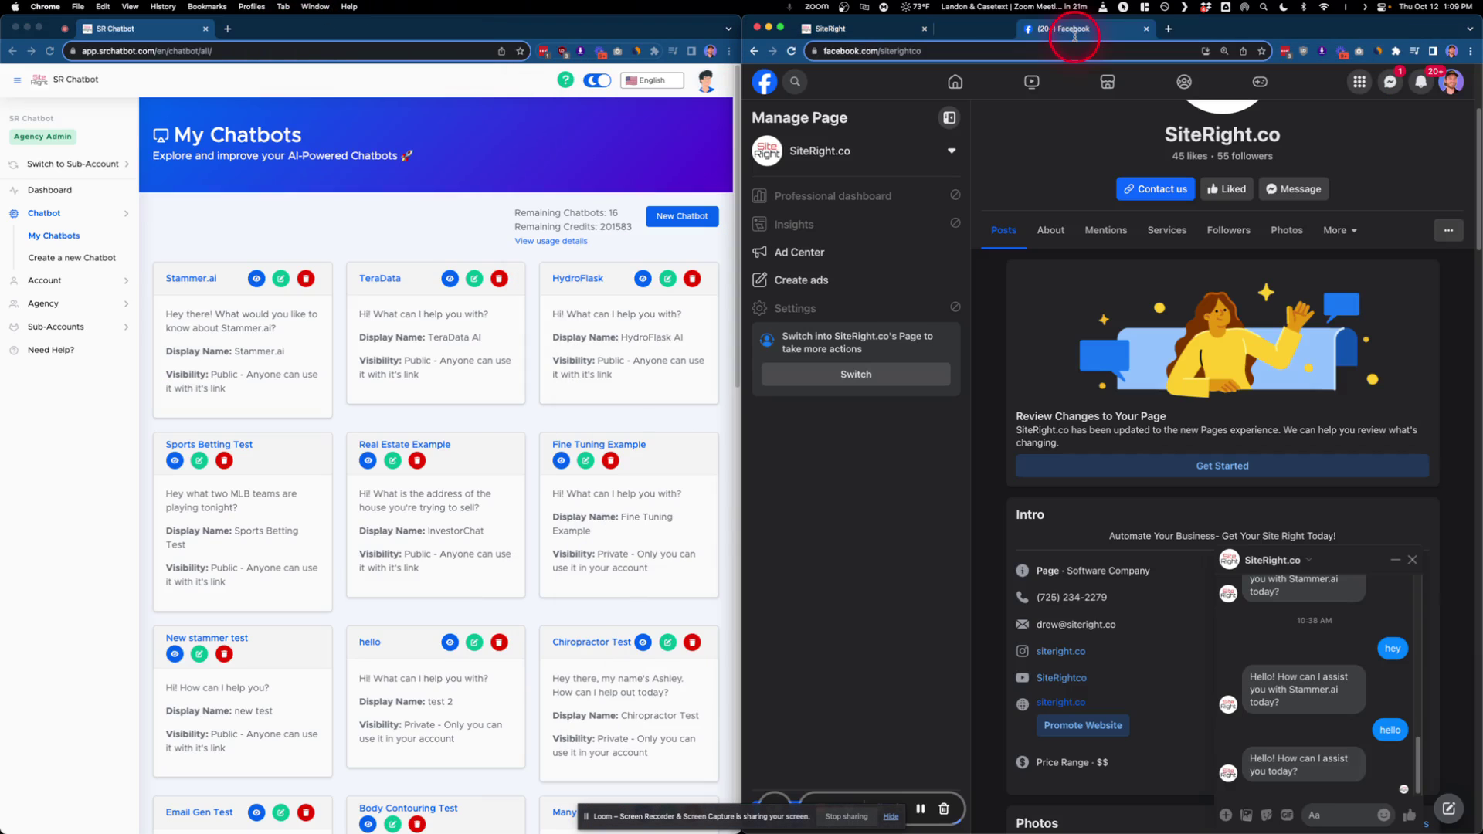
{"action": "left_click", "coordinate": [834, 29]}
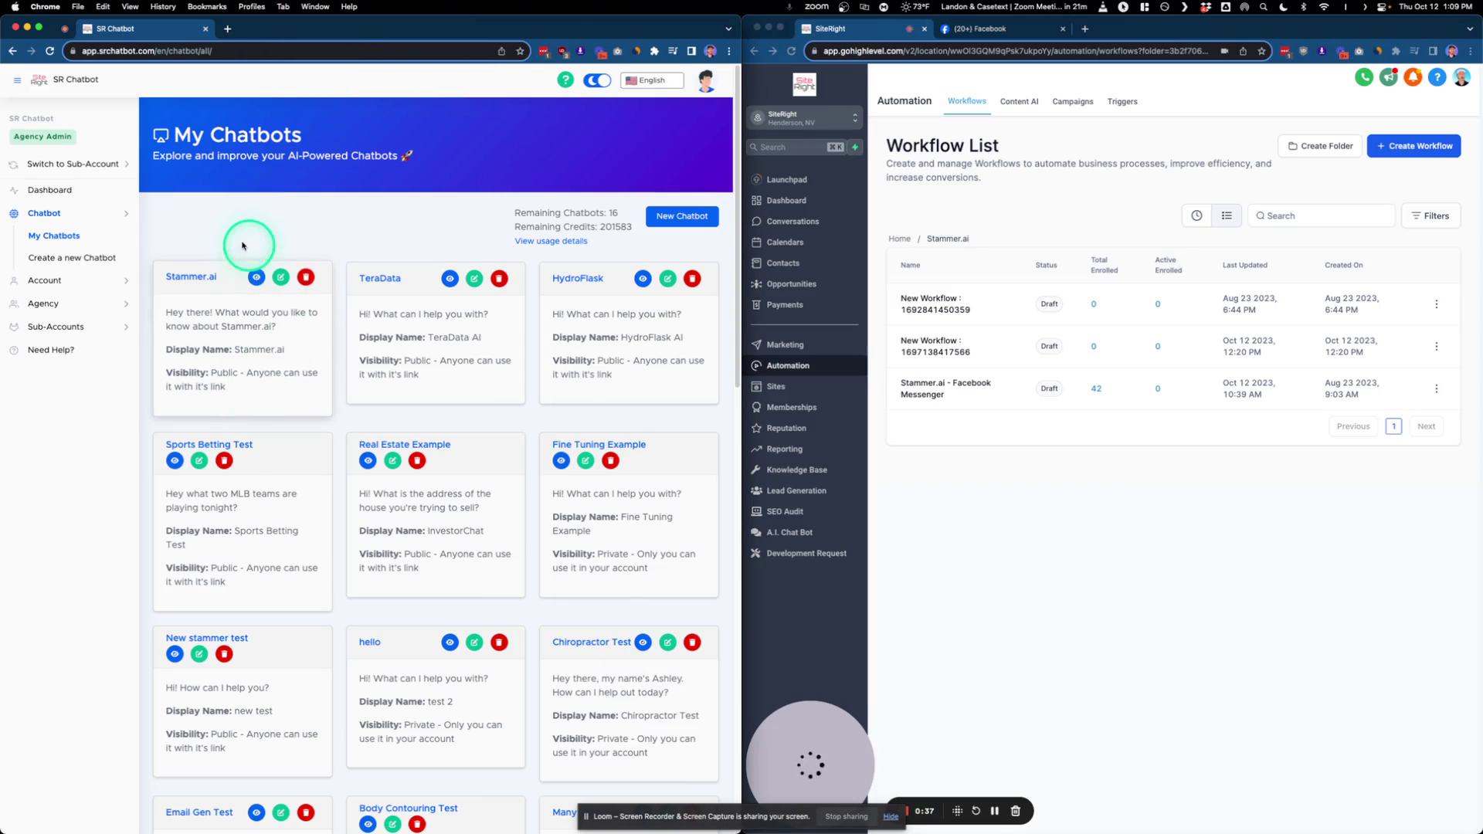
{"action": "scroll", "coordinate": [202, 342], "scroll_direction": "down", "scroll_amount": 1}
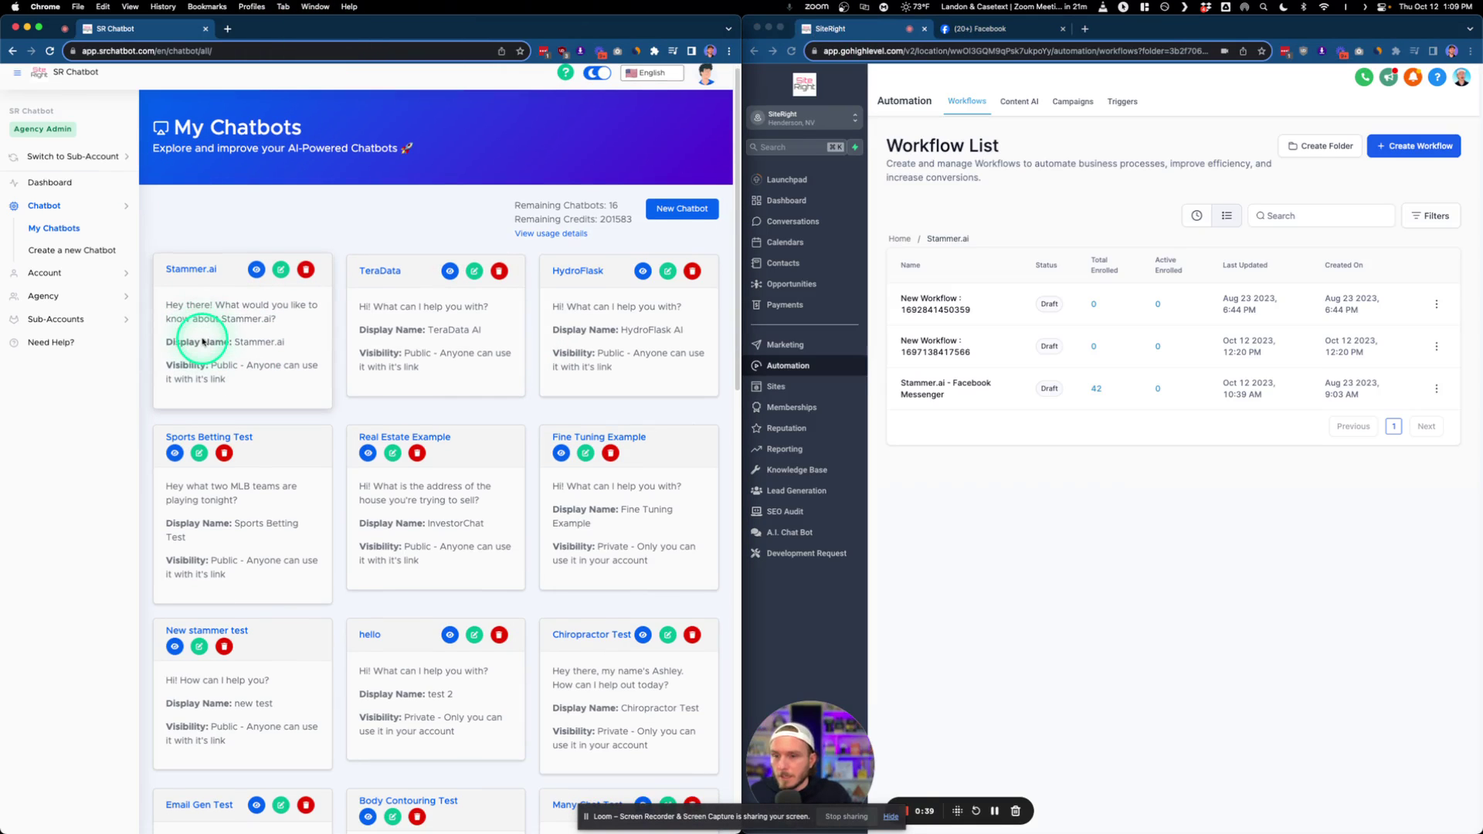
{"action": "scroll", "coordinate": [202, 342], "scroll_direction": "up", "scroll_amount": 1}
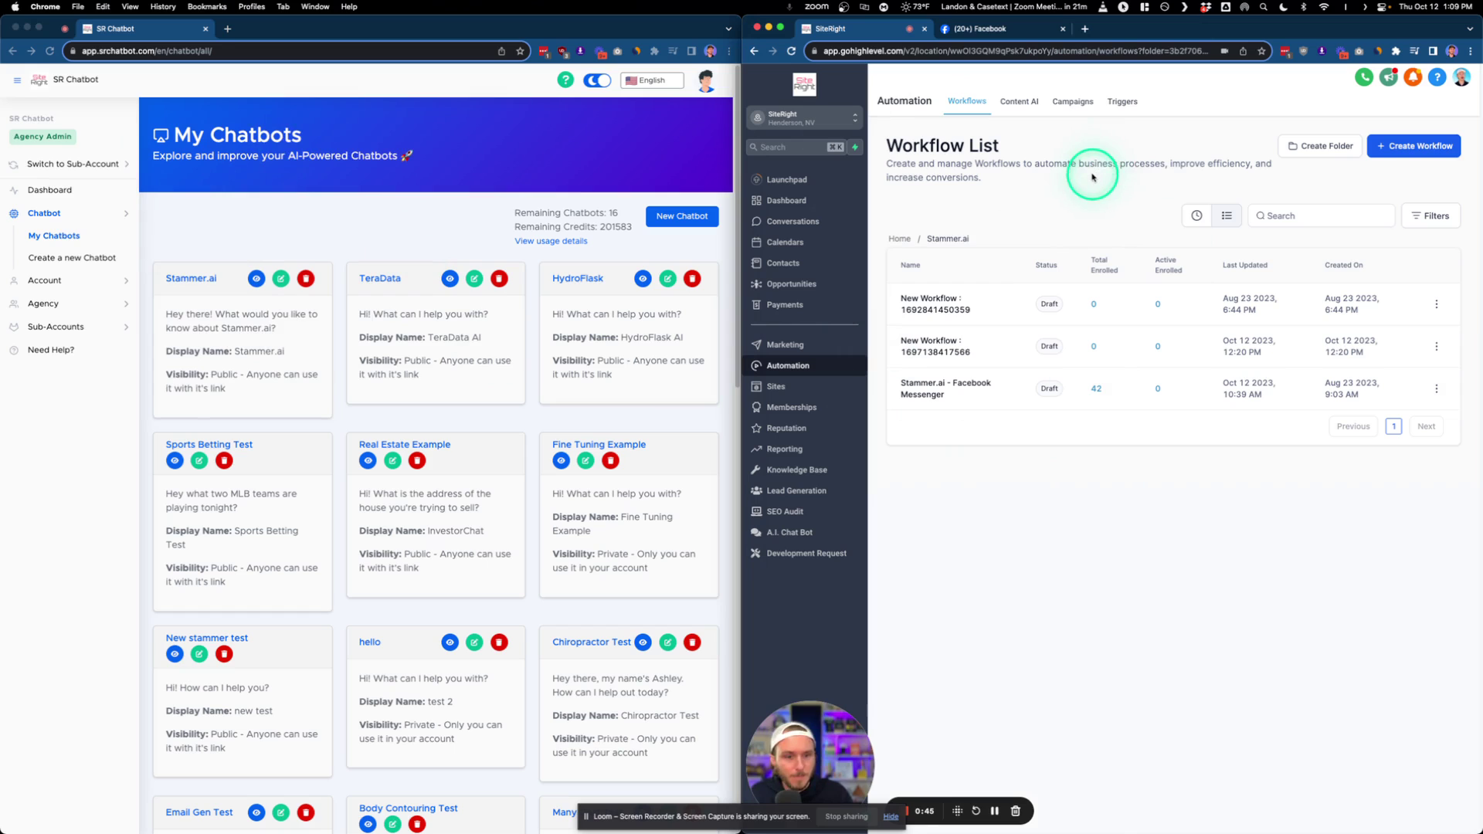
- Start a workflow from scratch, retitle it 'Stammer.ai to Facebook Messenger', and save
{"action": "left_click", "coordinate": [1415, 147]}
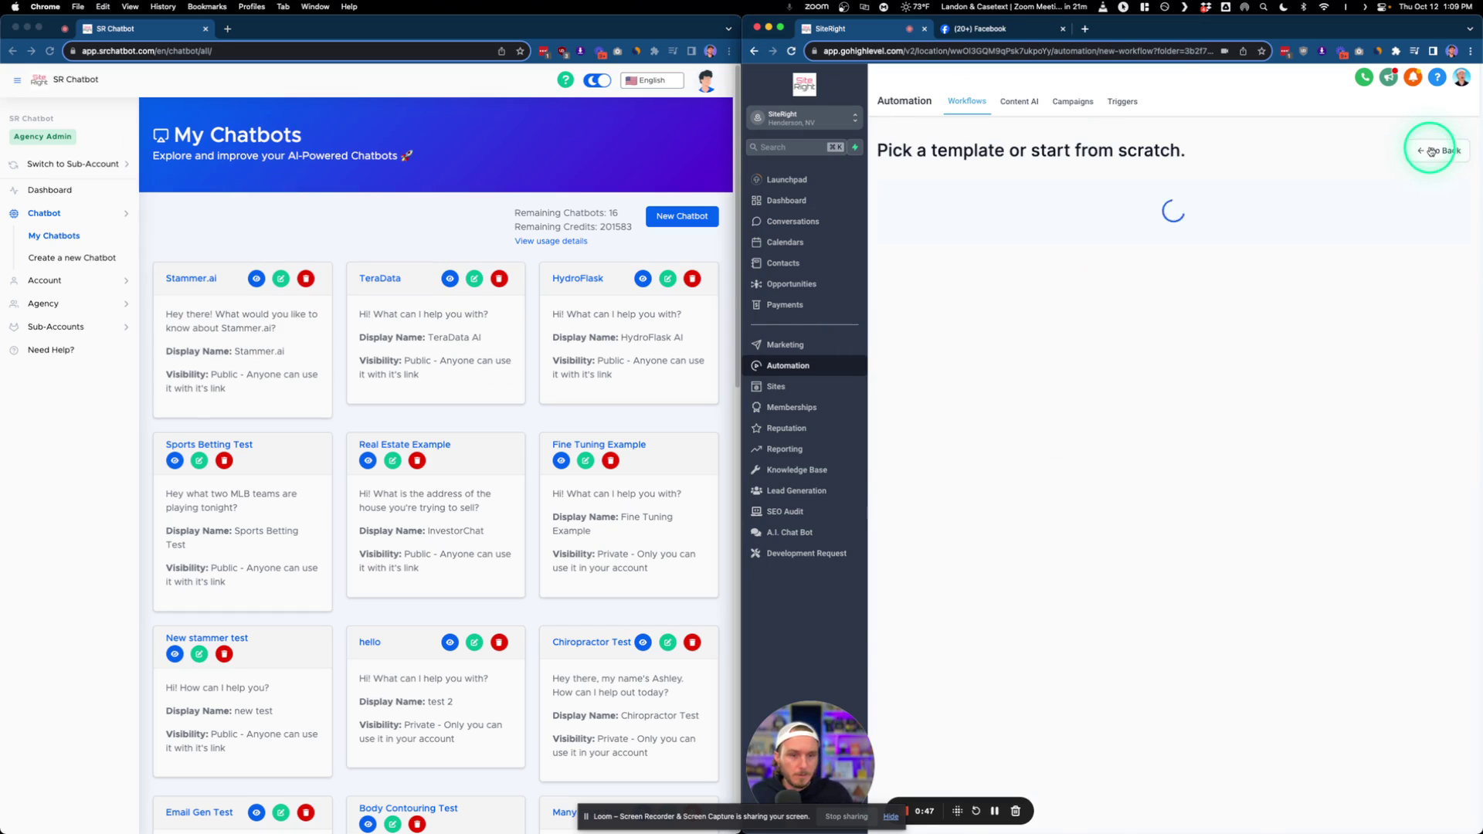
{"action": "left_click", "coordinate": [1026, 319]}
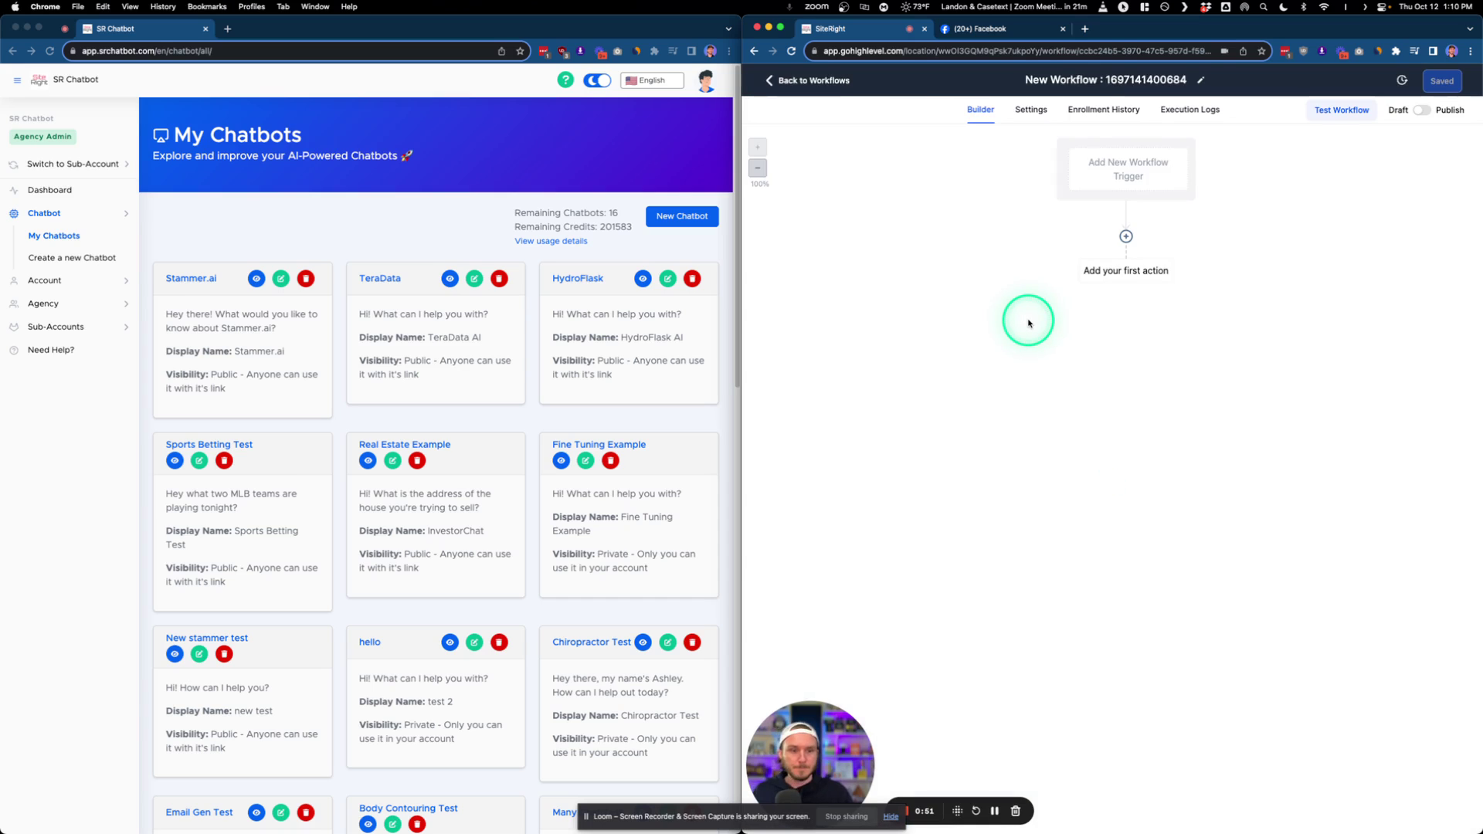
{"action": "triple_click", "coordinate": [1130, 80]}
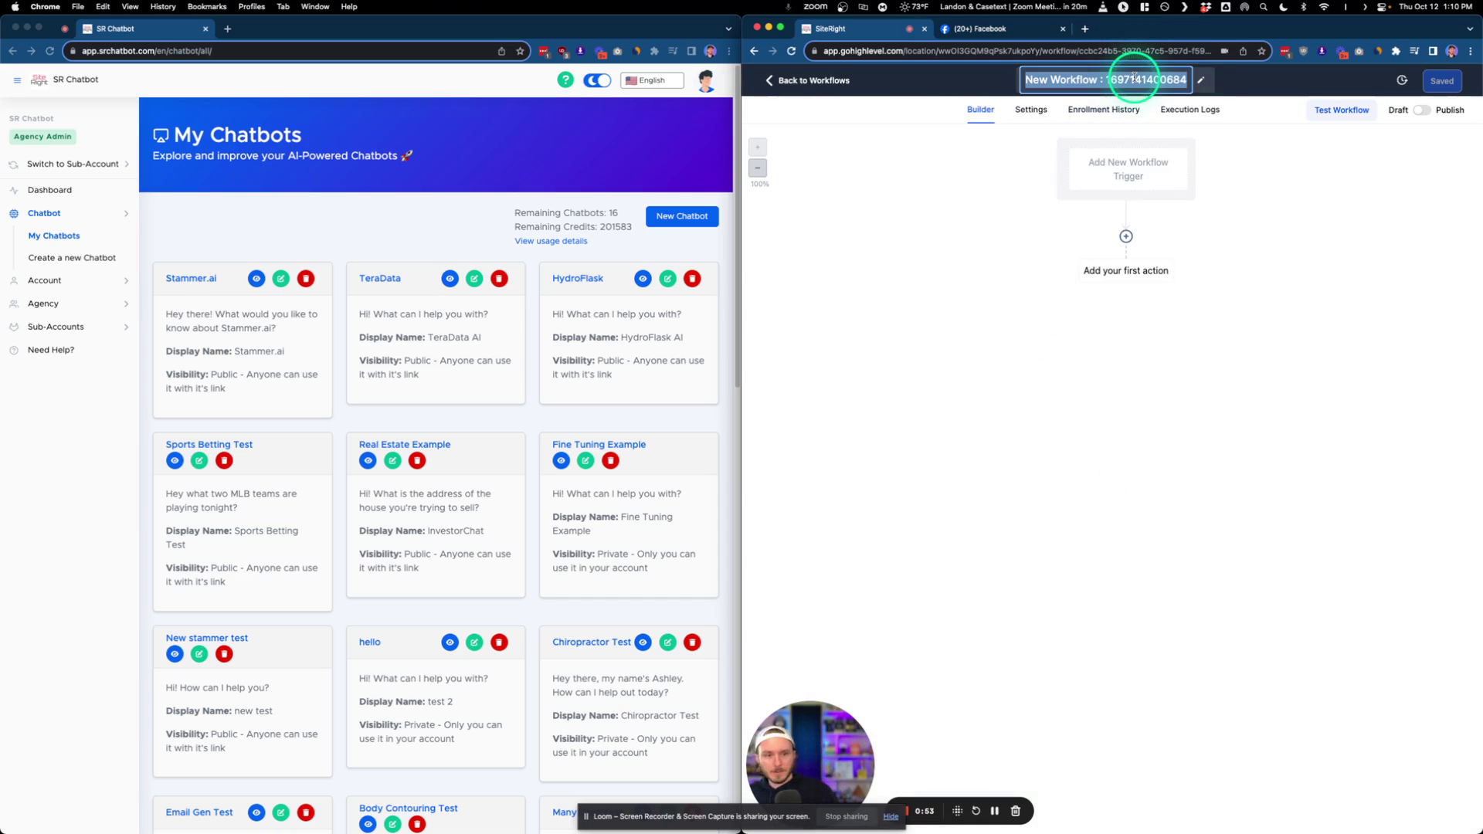
{"action": "type", "text": "Stammer.ai to Facebook M"}
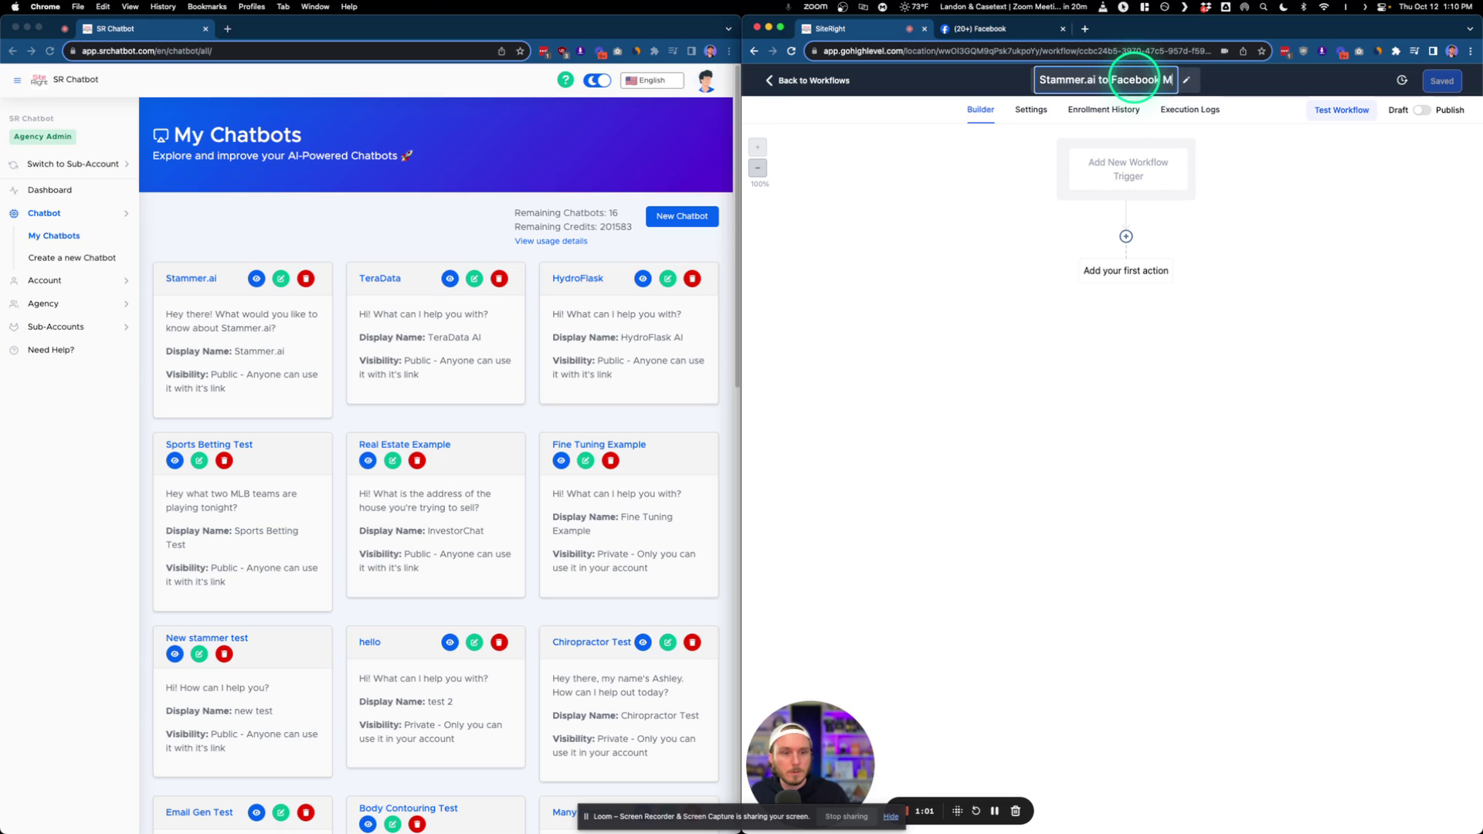
{"action": "type", "text": "essenger"}
{"action": "left_click", "coordinate": [1301, 166]}
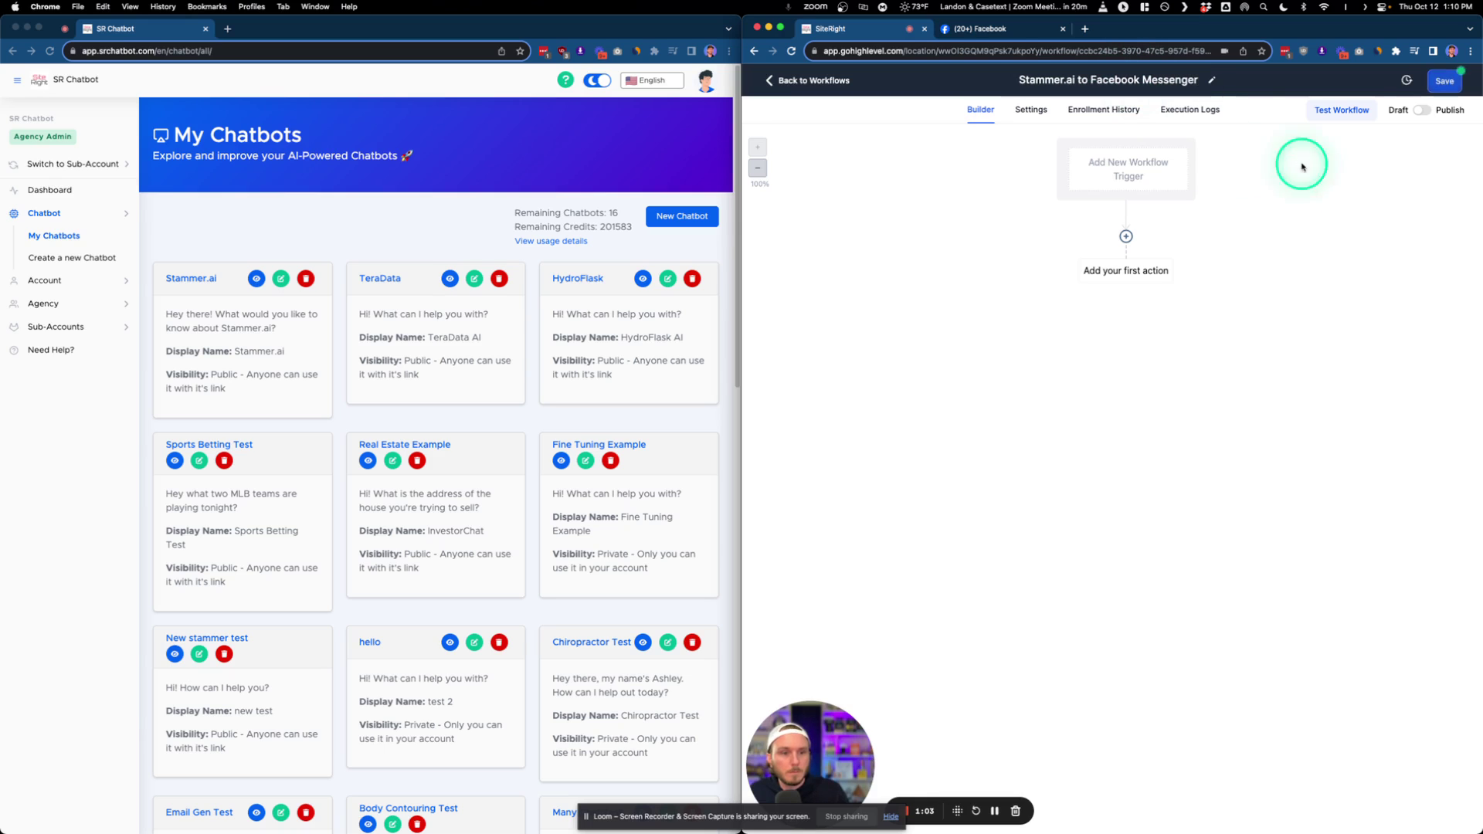
{"action": "left_click", "coordinate": [1445, 81]}
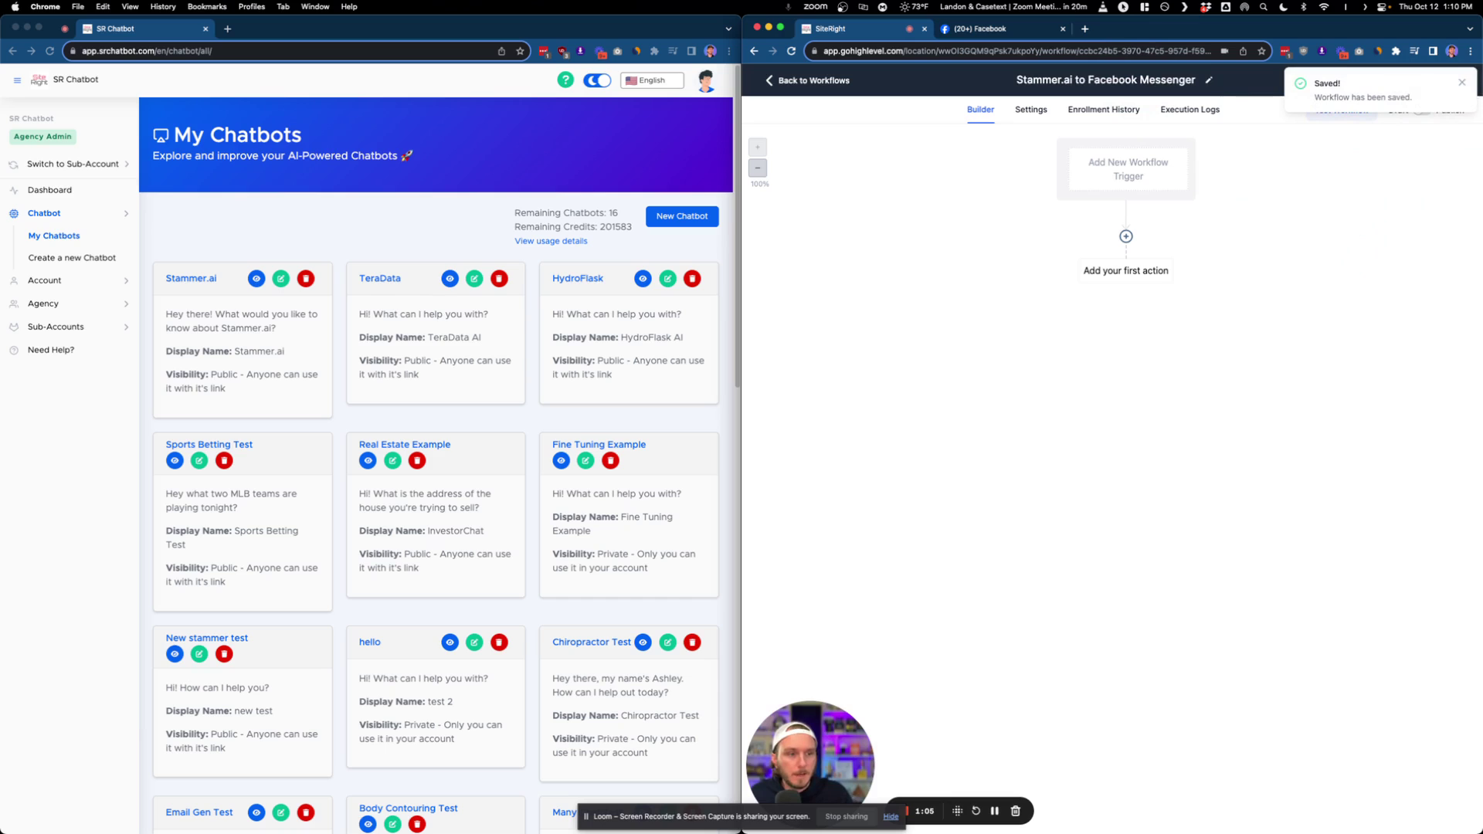
{"action": "left_click", "coordinate": [1460, 86]}
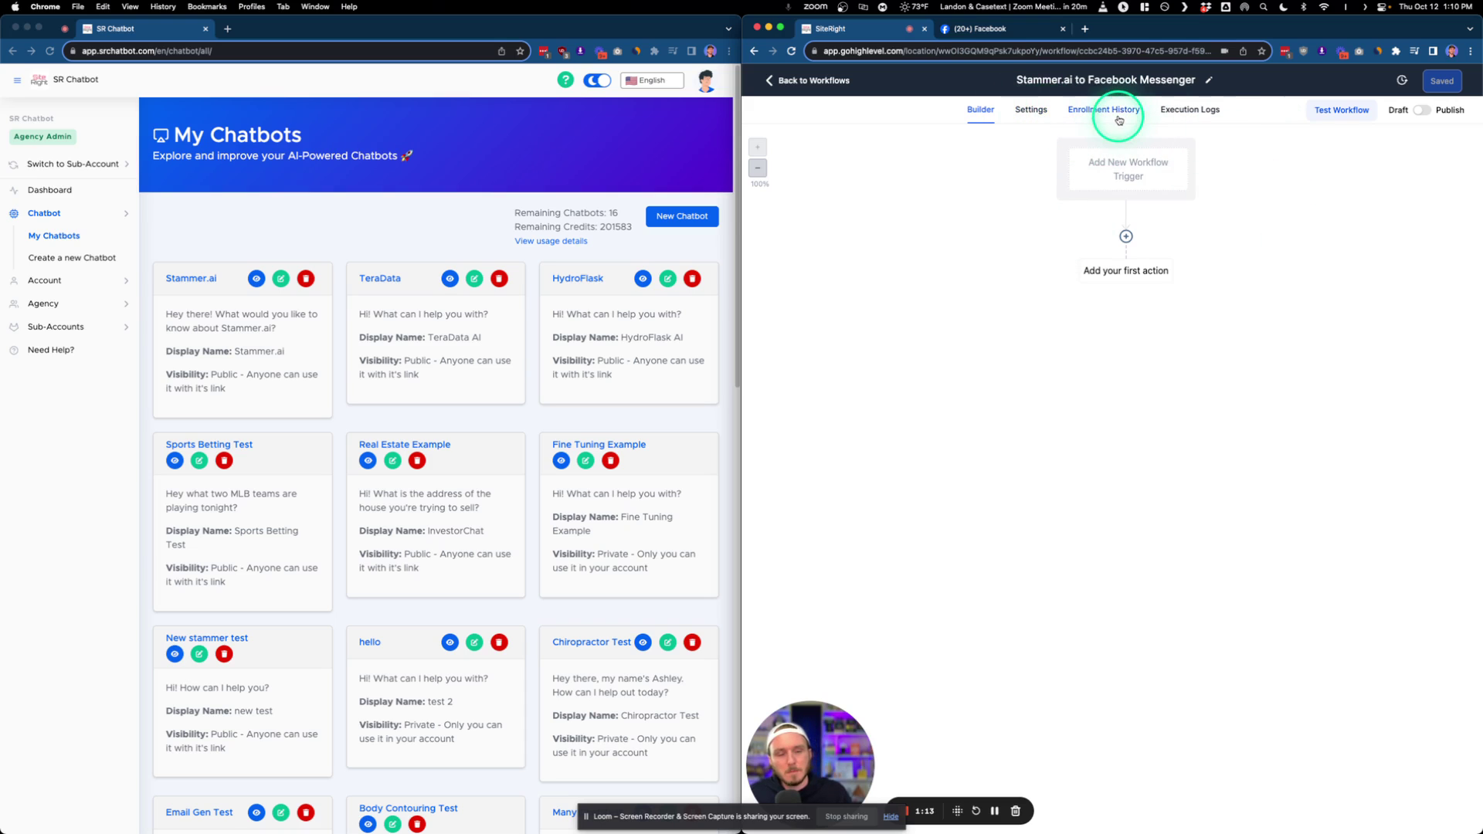
- Turn on Allow re-entry in the workflow settings, save, and return to the Builder
{"action": "left_click", "coordinate": [1030, 109]}
{"action": "left_click", "coordinate": [785, 255]}
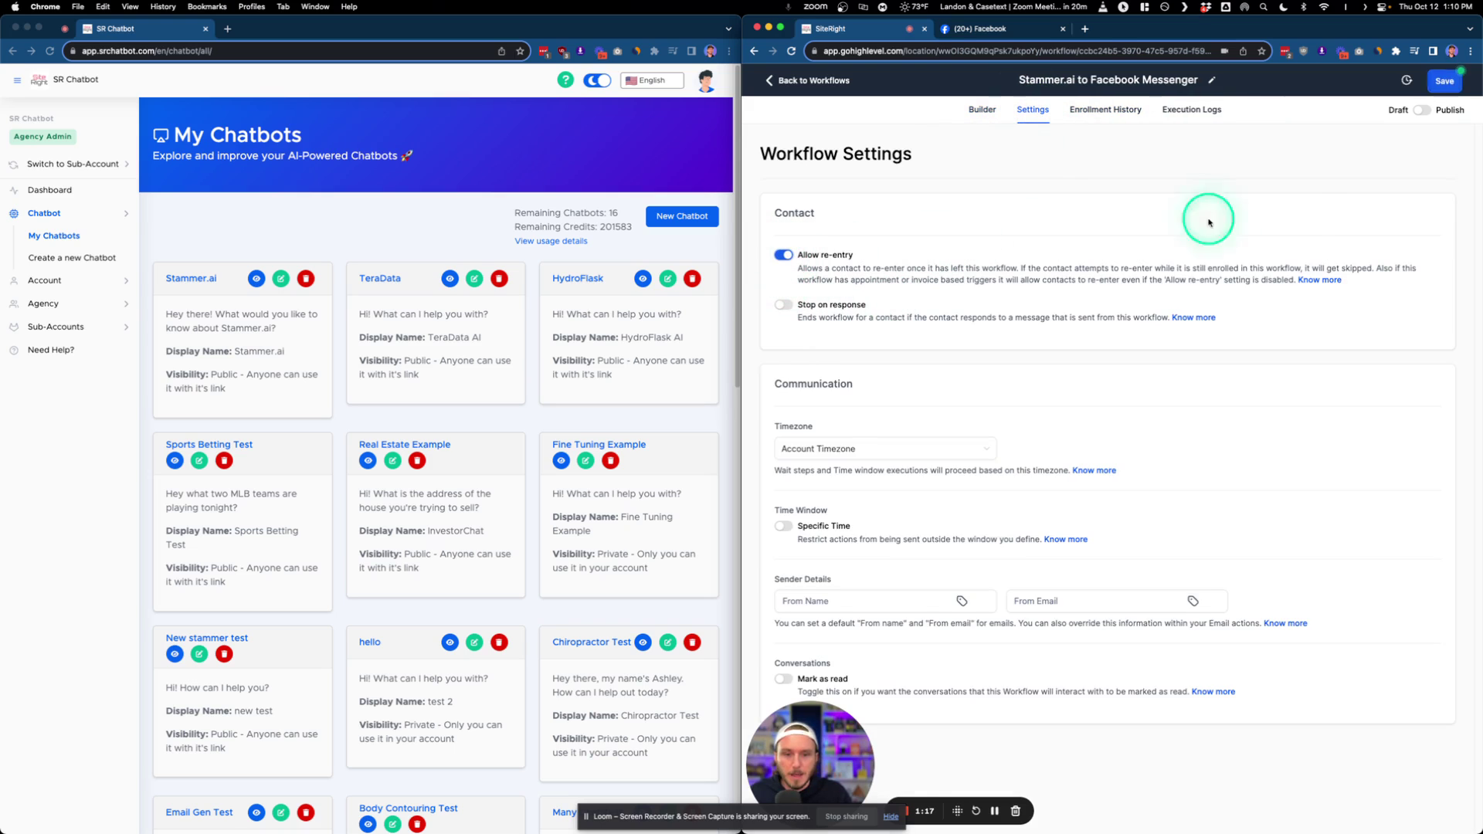
{"action": "left_click", "coordinate": [1445, 85]}
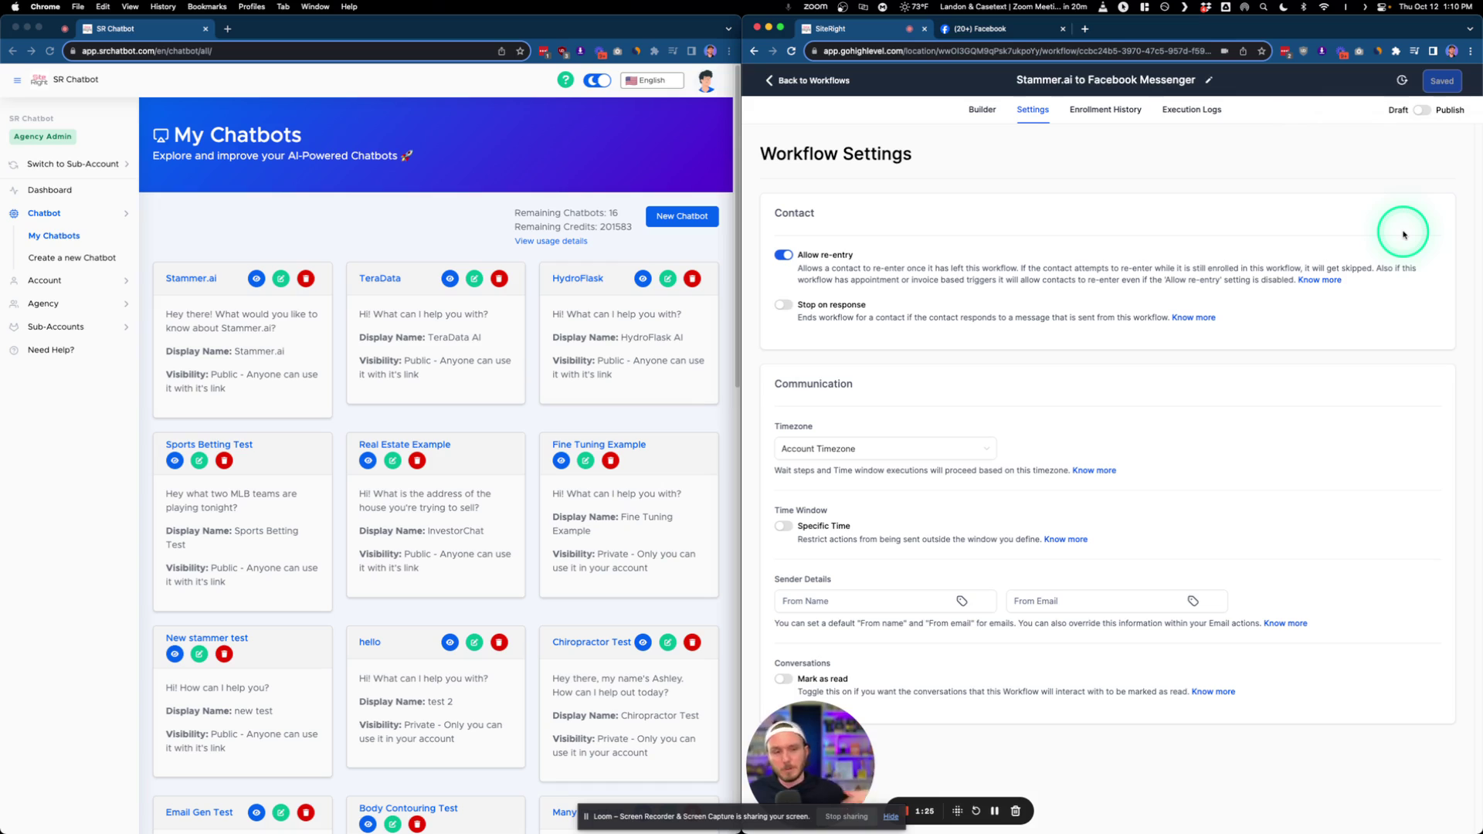
{"action": "left_click", "coordinate": [981, 110]}
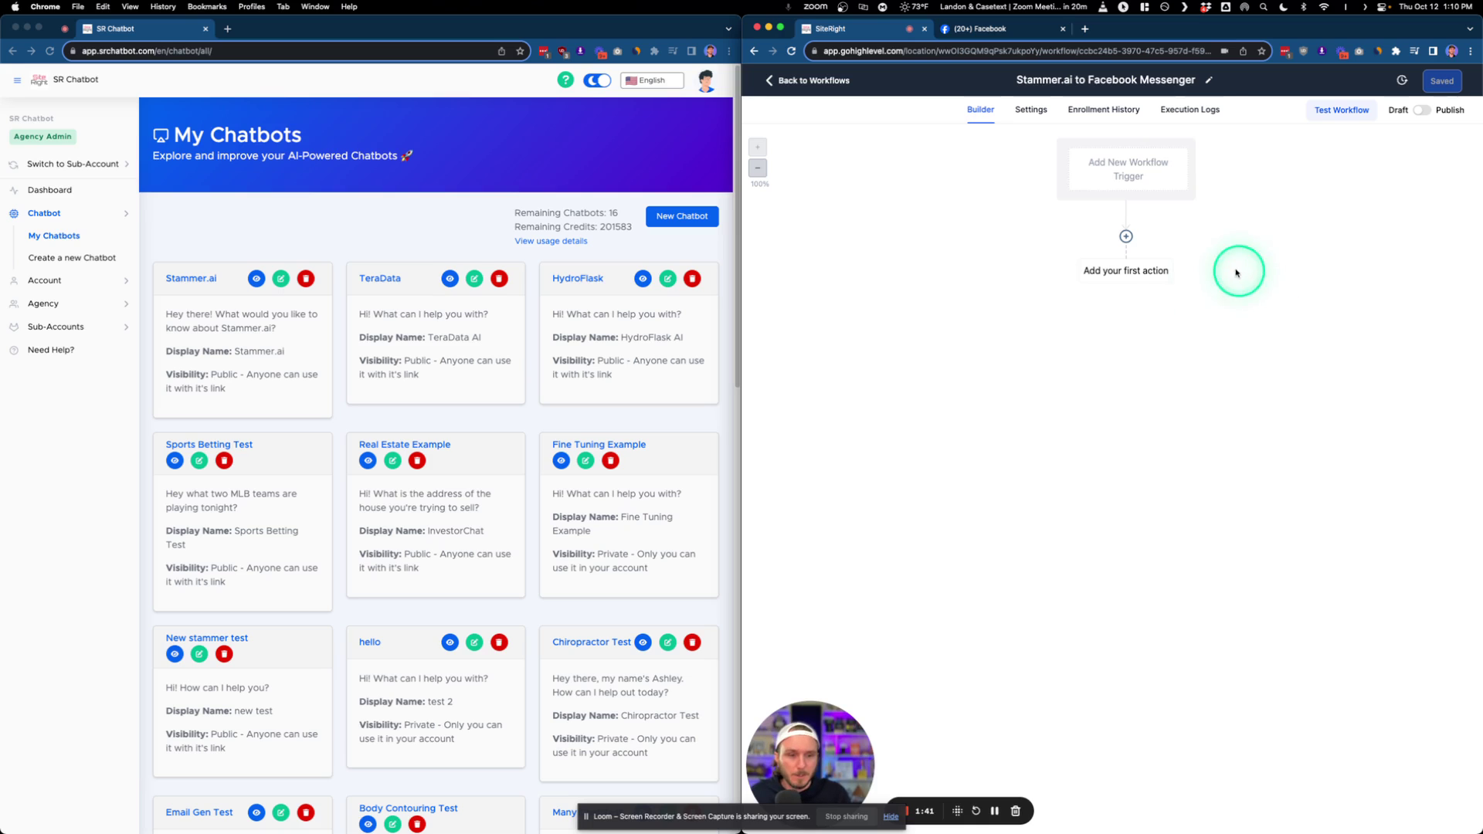
- Add a Customer Replied trigger filtered to the Facebook Messenger reply channel
{"action": "left_click", "coordinate": [1136, 176]}
{"action": "left_click", "coordinate": [1253, 153]}
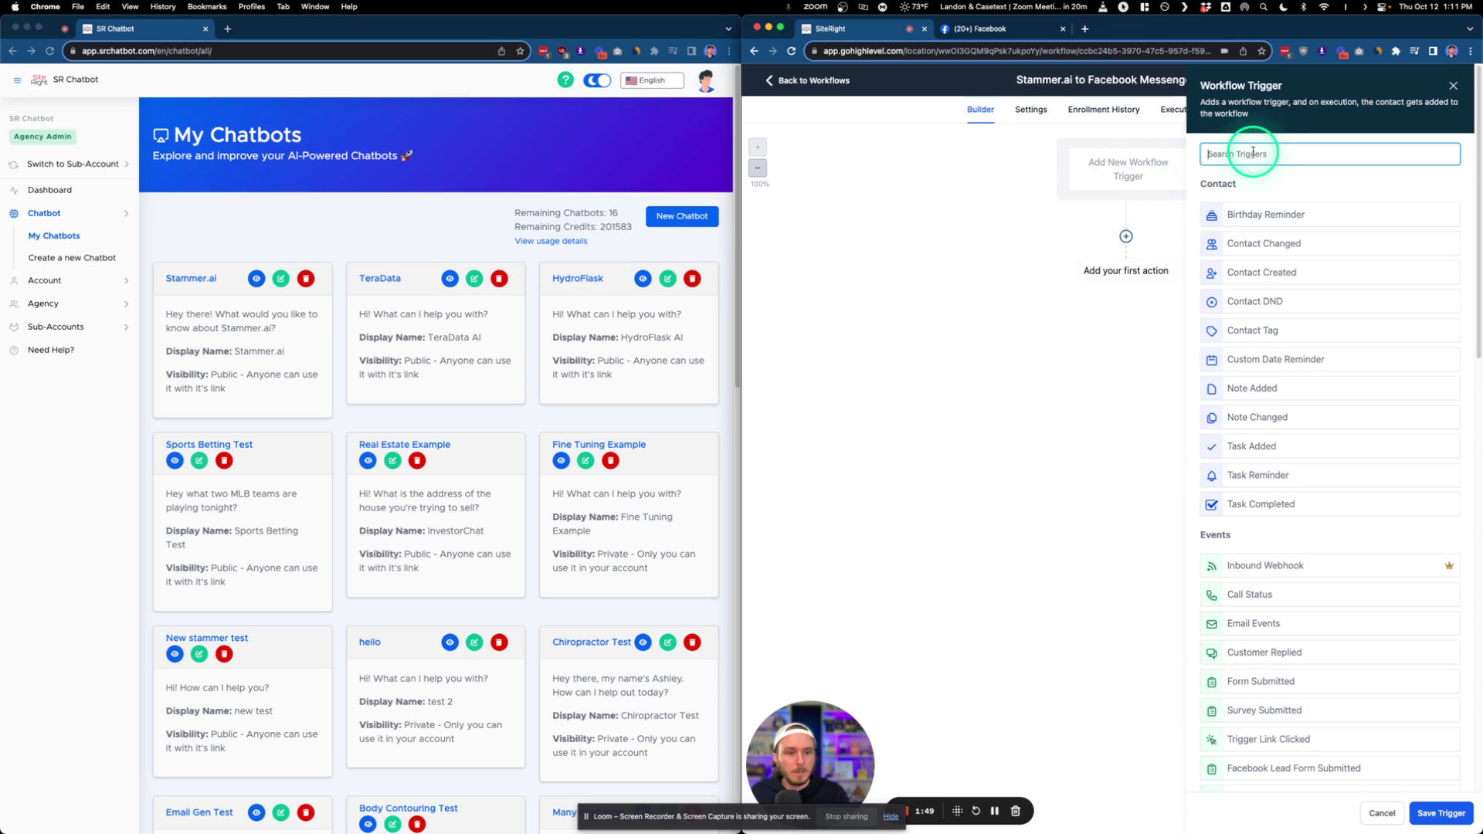
{"action": "type", "text": "cus"}
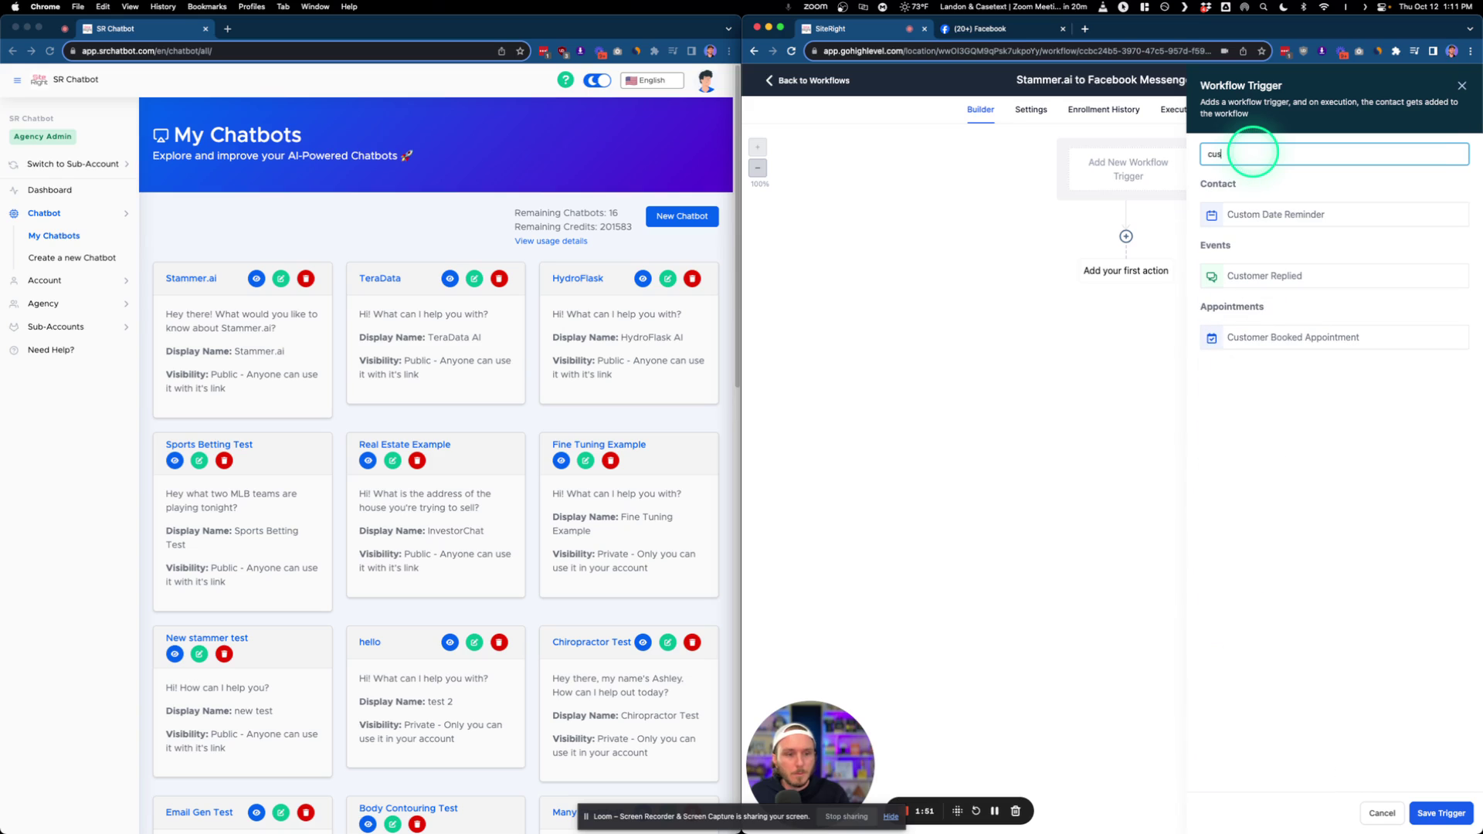
{"action": "left_click", "coordinate": [1265, 276]}
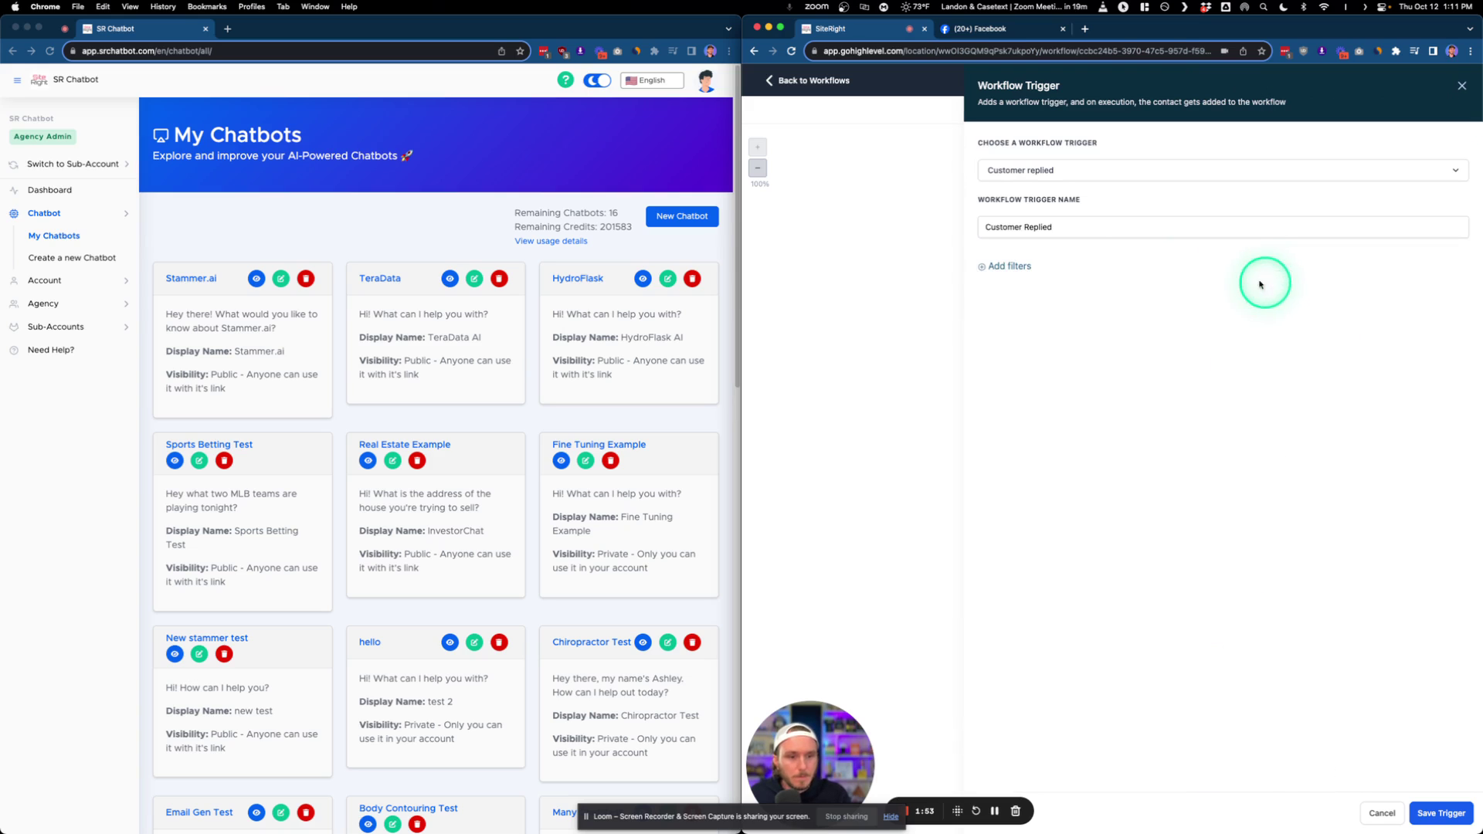
{"action": "left_click", "coordinate": [1003, 265]}
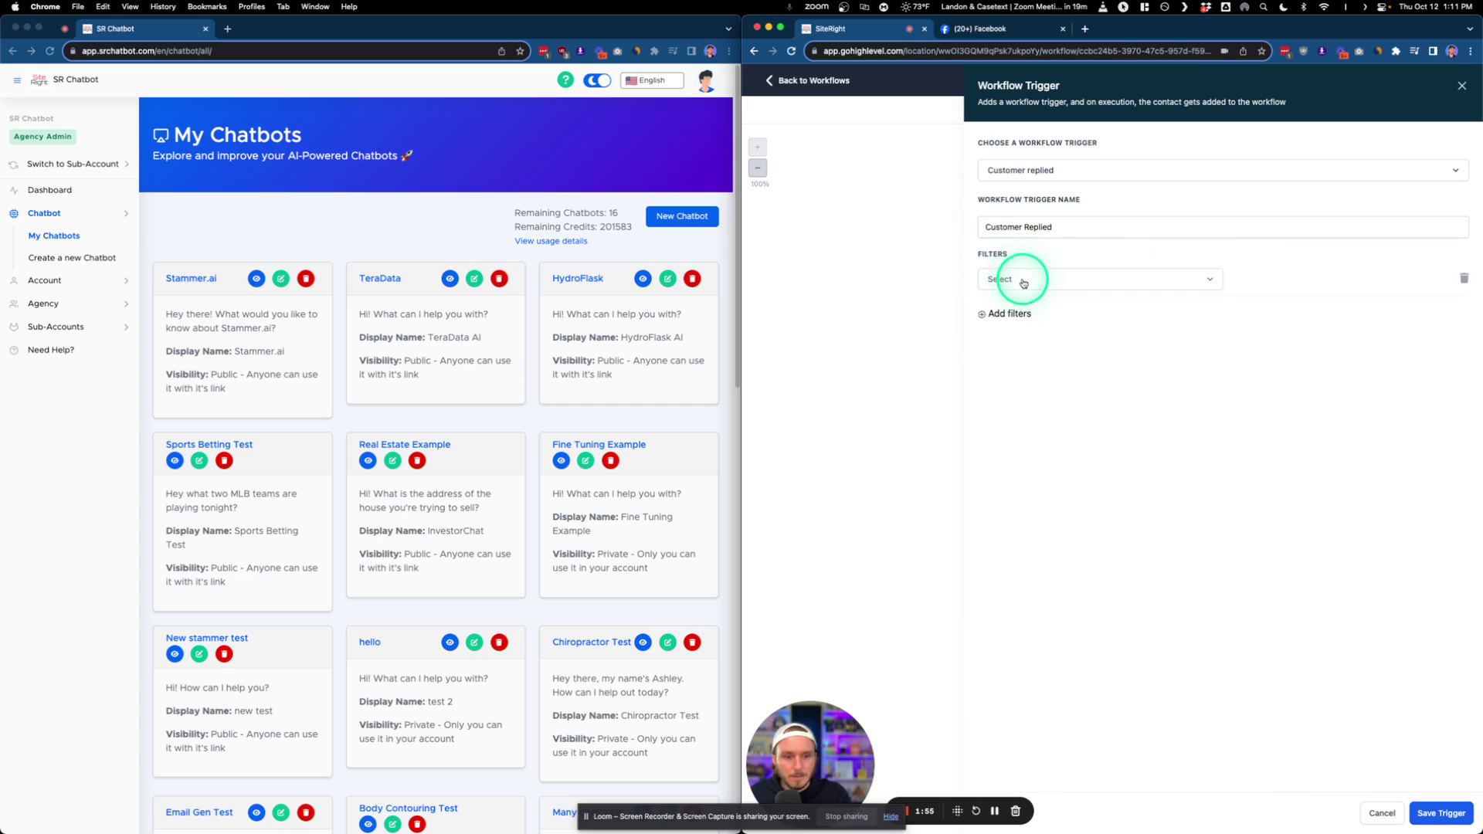
{"action": "left_click", "coordinate": [1025, 279]}
{"action": "scroll", "coordinate": [1044, 395], "scroll_direction": "down", "scroll_amount": 2}
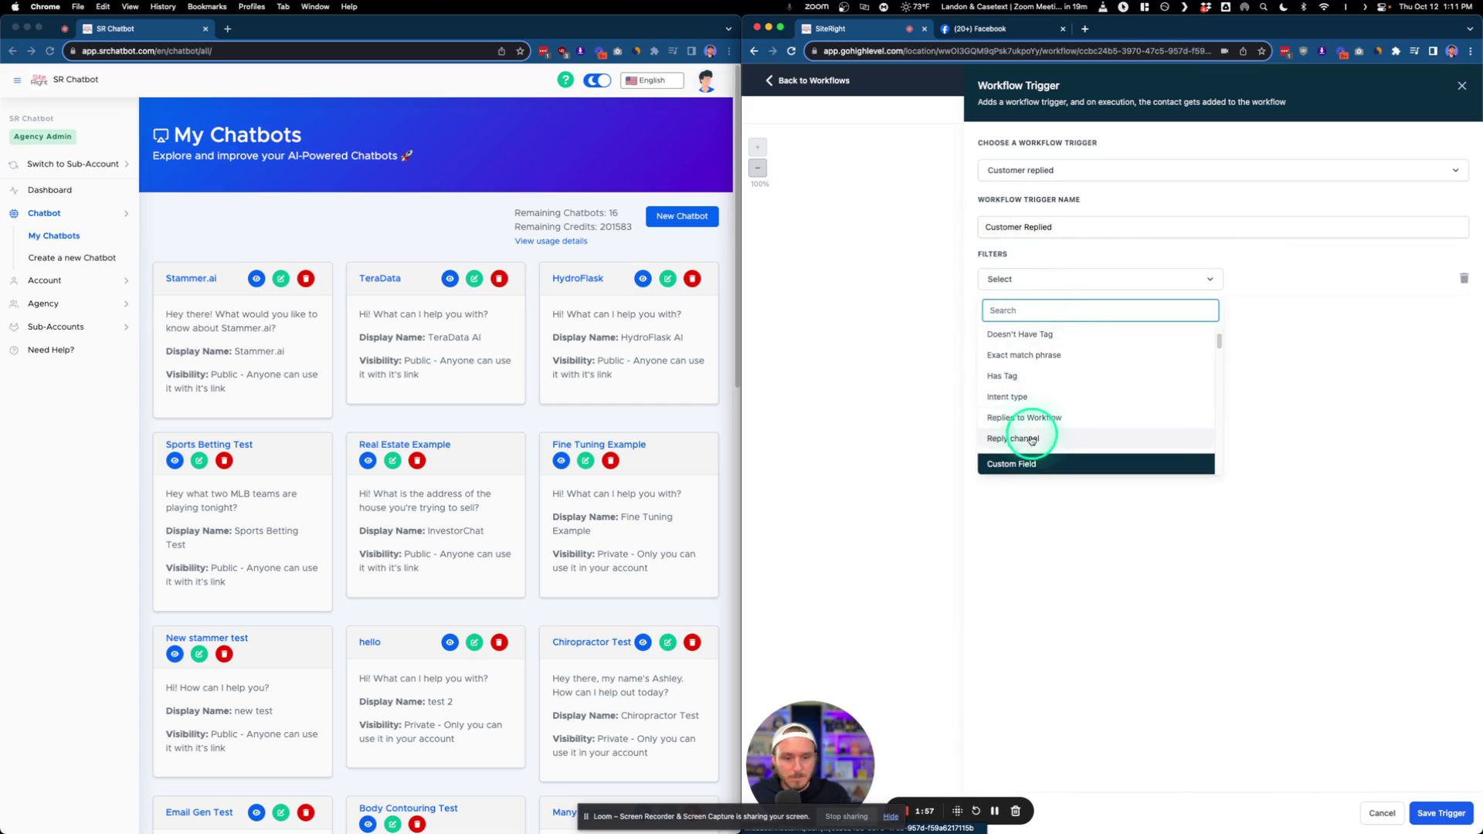
{"action": "left_click", "coordinate": [1020, 436]}
{"action": "left_click", "coordinate": [1239, 280]}
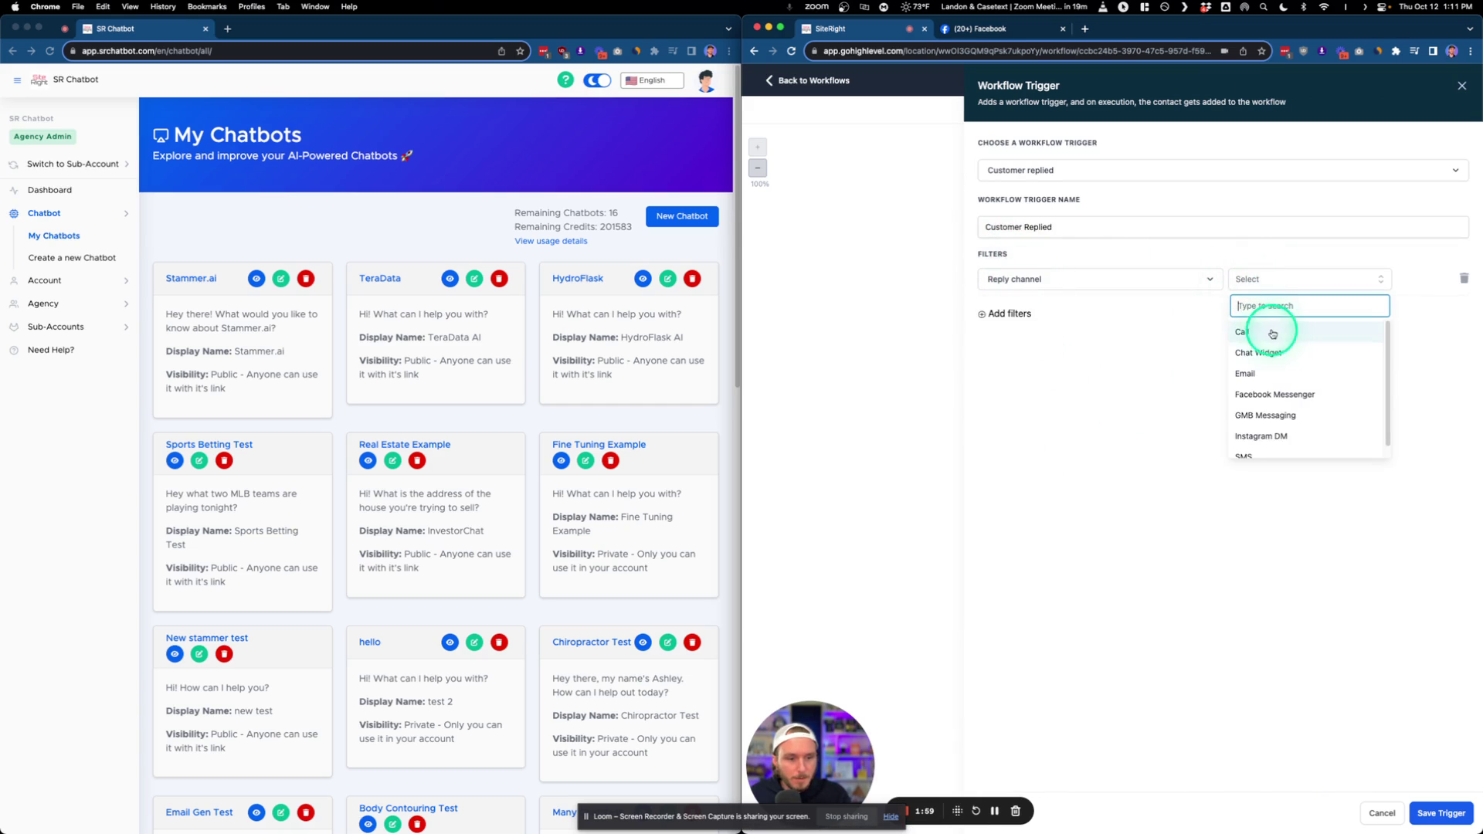
{"action": "left_click", "coordinate": [1275, 394]}
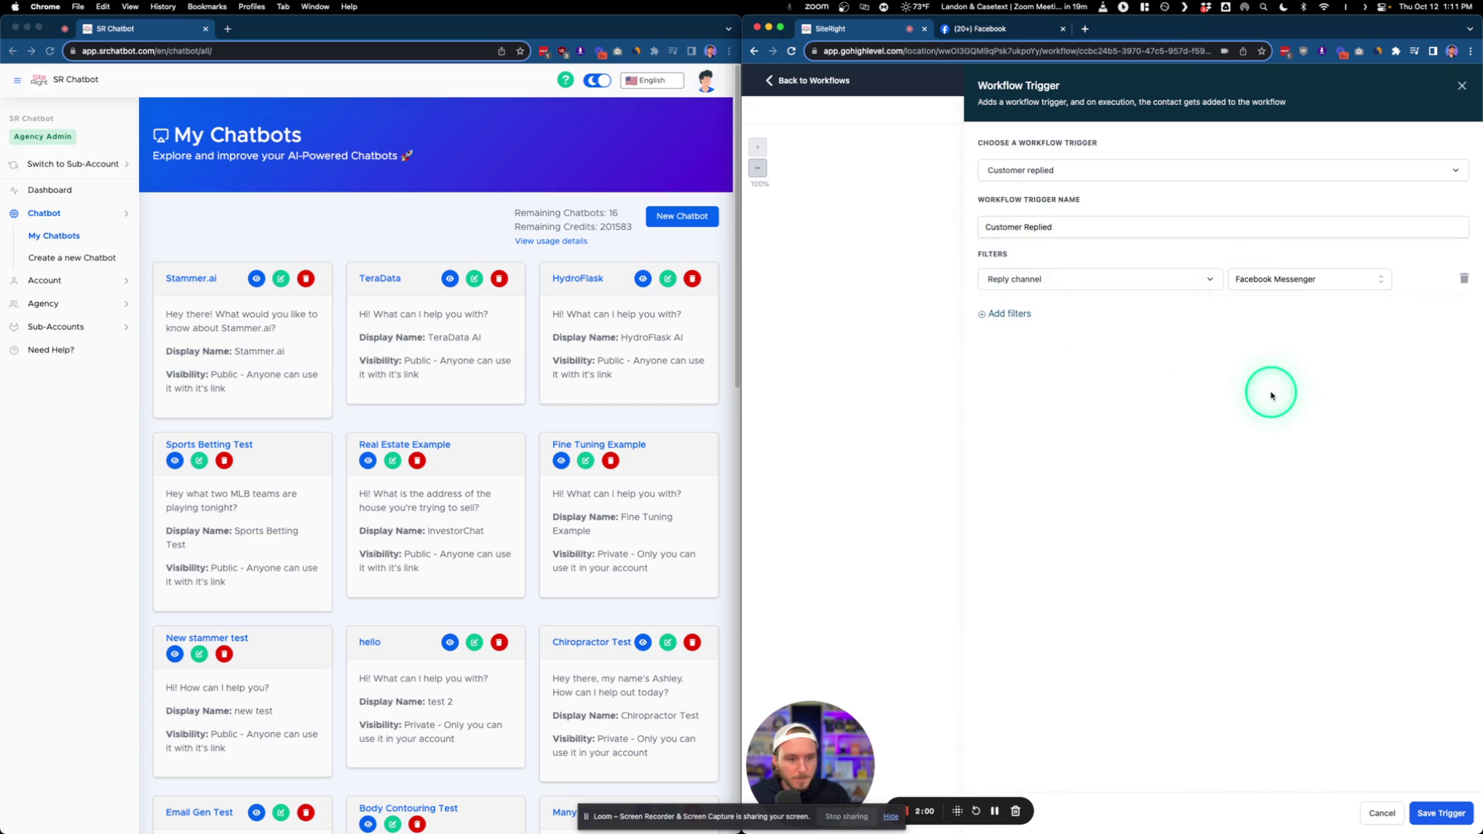
{"action": "left_click", "coordinate": [1442, 814]}
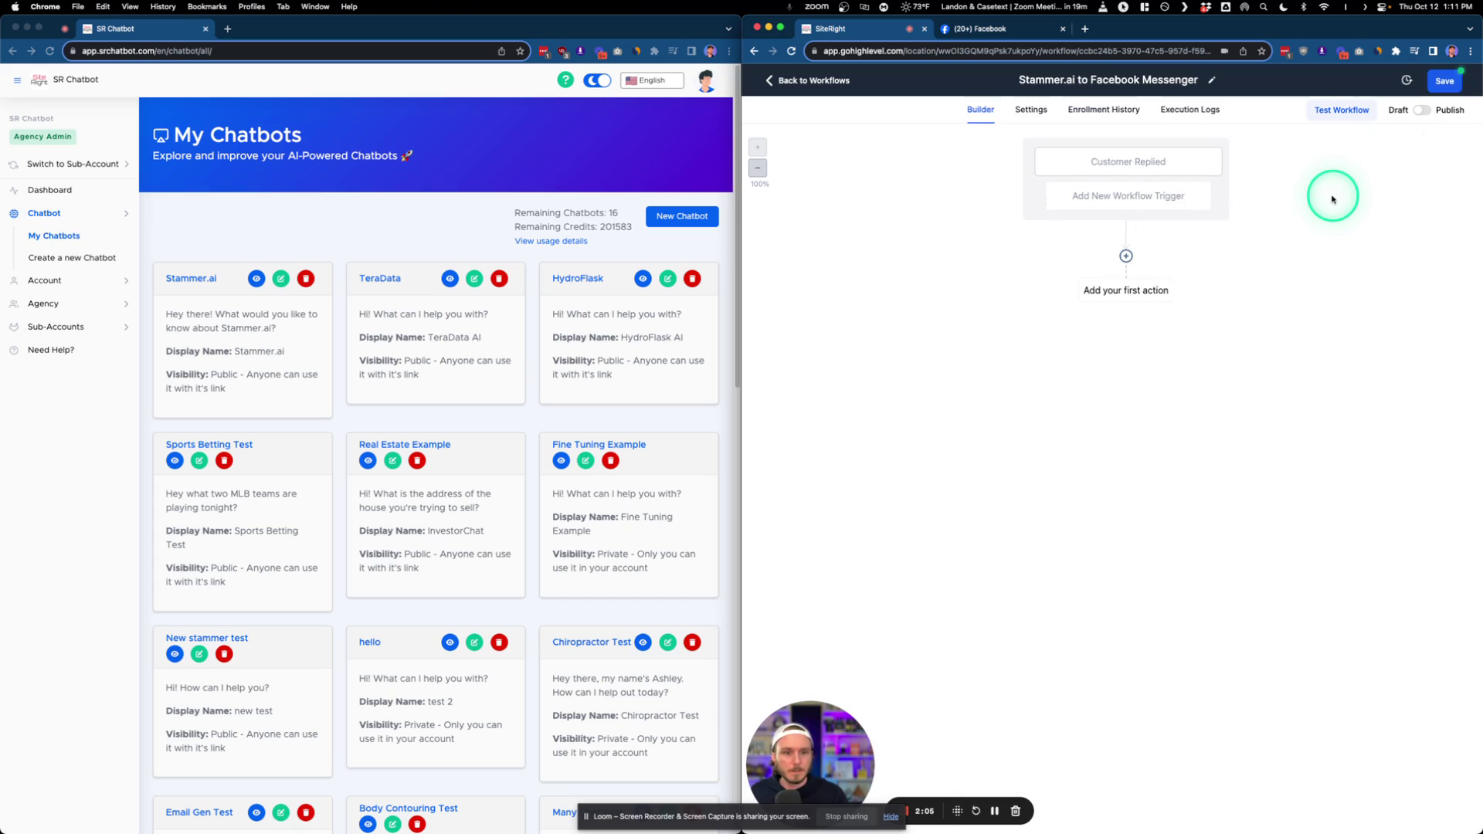
- Rename the trigger 'Customer Replied To Facebook Messenger' and save the workflow
{"action": "left_click", "coordinate": [1128, 161]}
{"action": "type", "text": "Customer Replied to Facebook Messenger"}
{"action": "left_click", "coordinate": [1072, 227]}
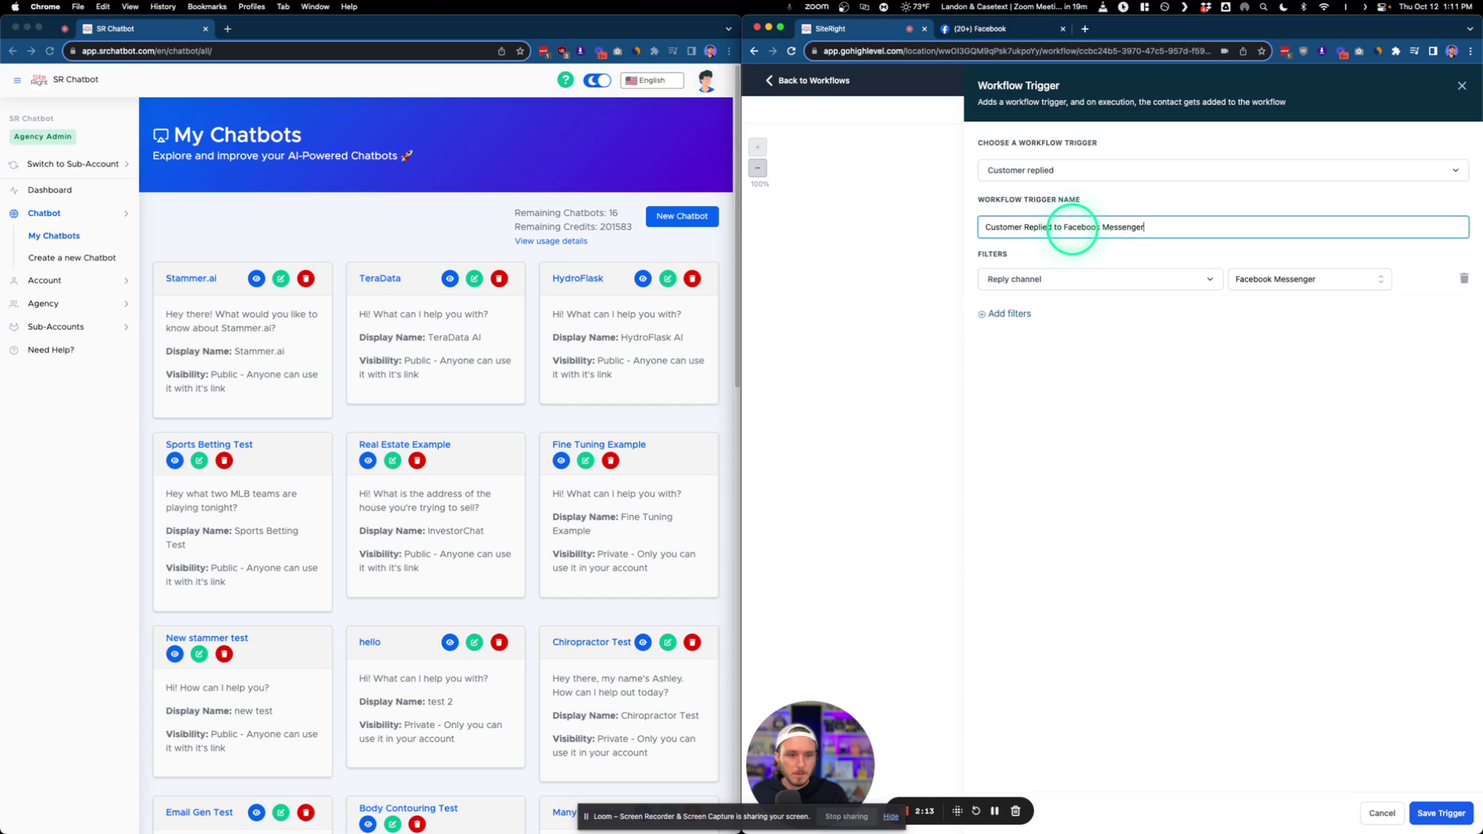
{"action": "left_click", "coordinate": [1439, 812]}
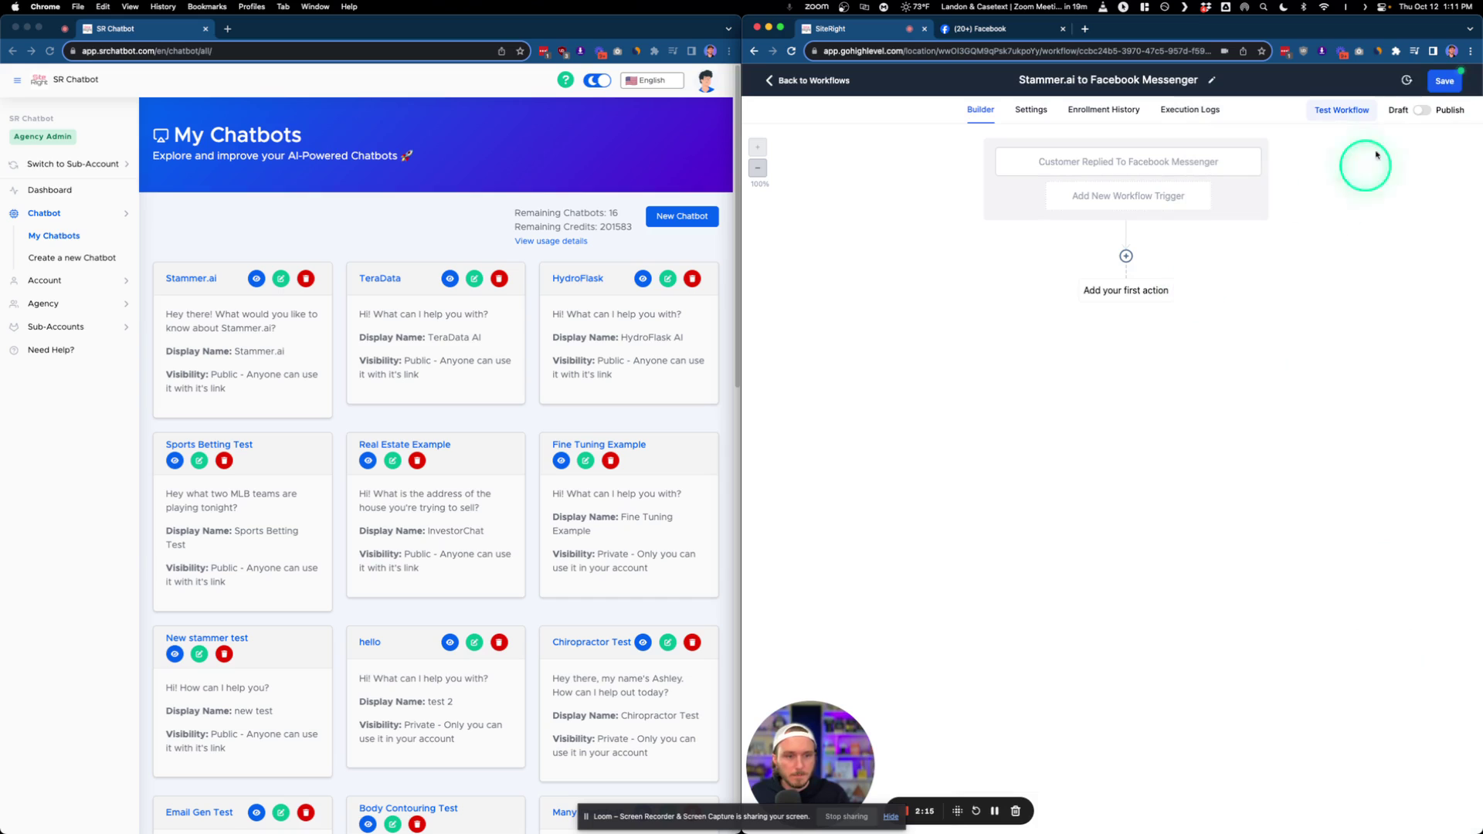
{"action": "left_click", "coordinate": [1442, 81]}
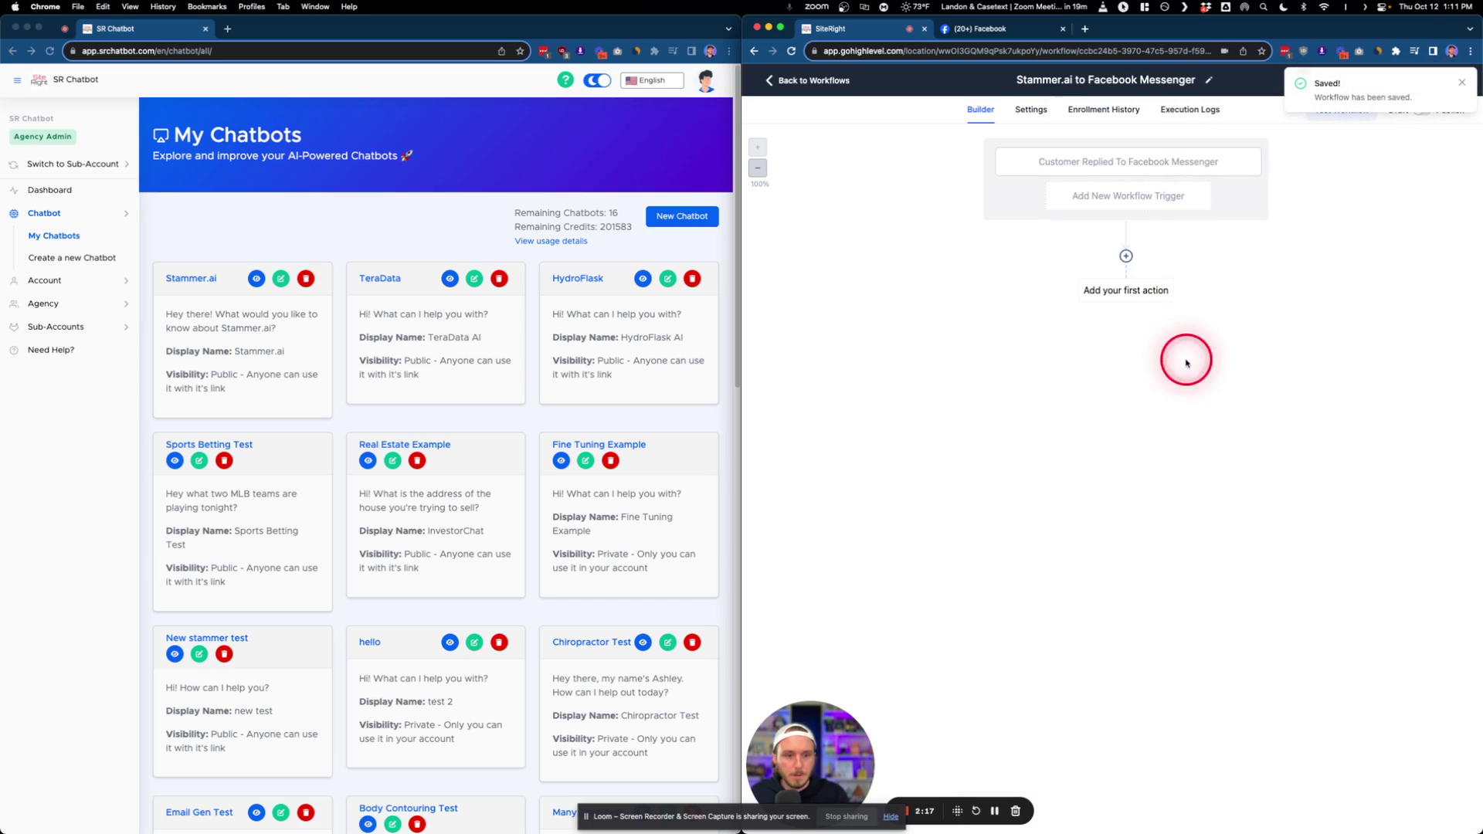
- Add a Custom Webhook action named 'Send Query to Stammer.ai'
{"action": "left_click", "coordinate": [1119, 297]}
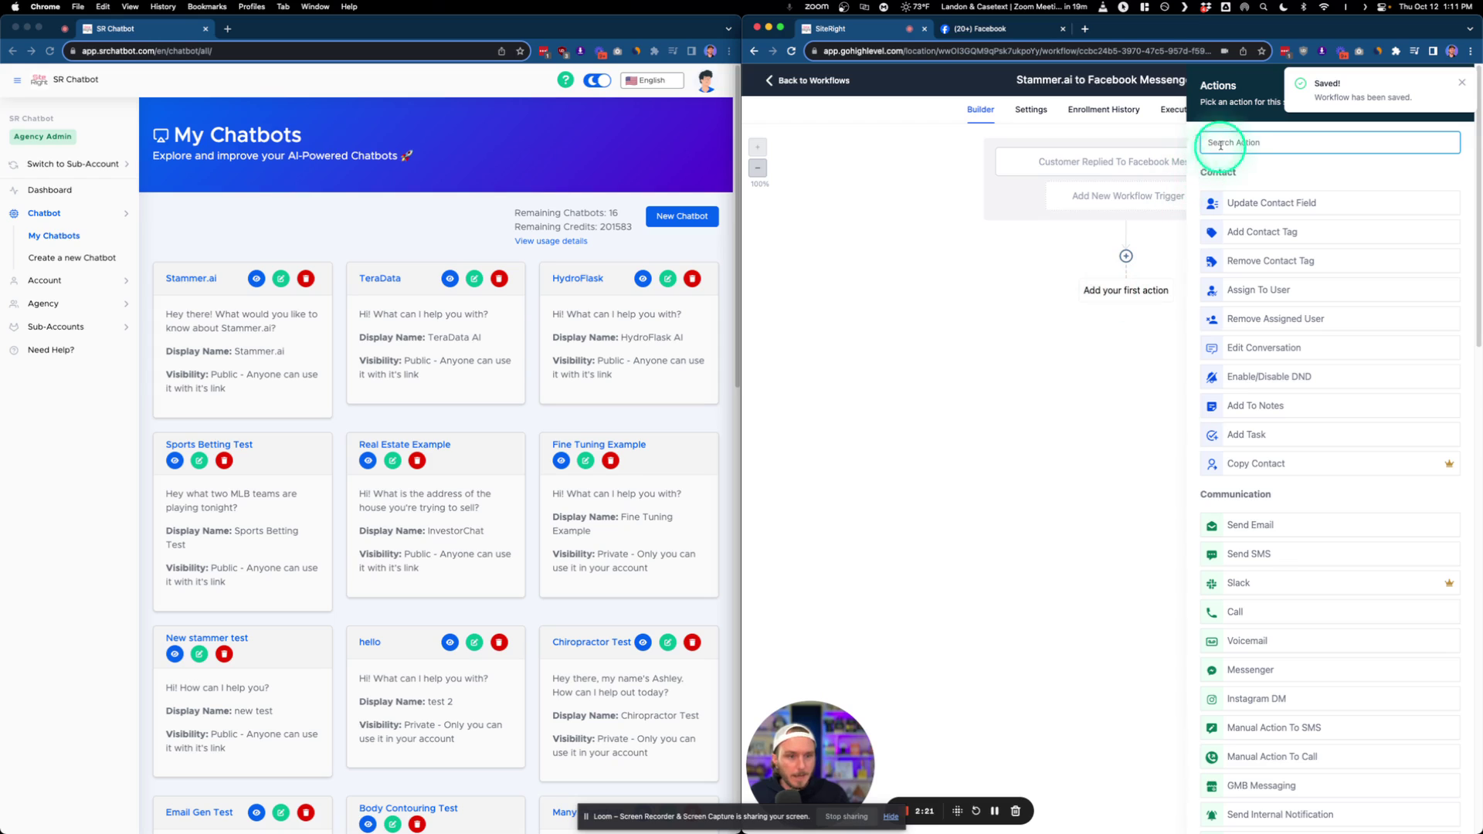
{"action": "type", "text": "web"}
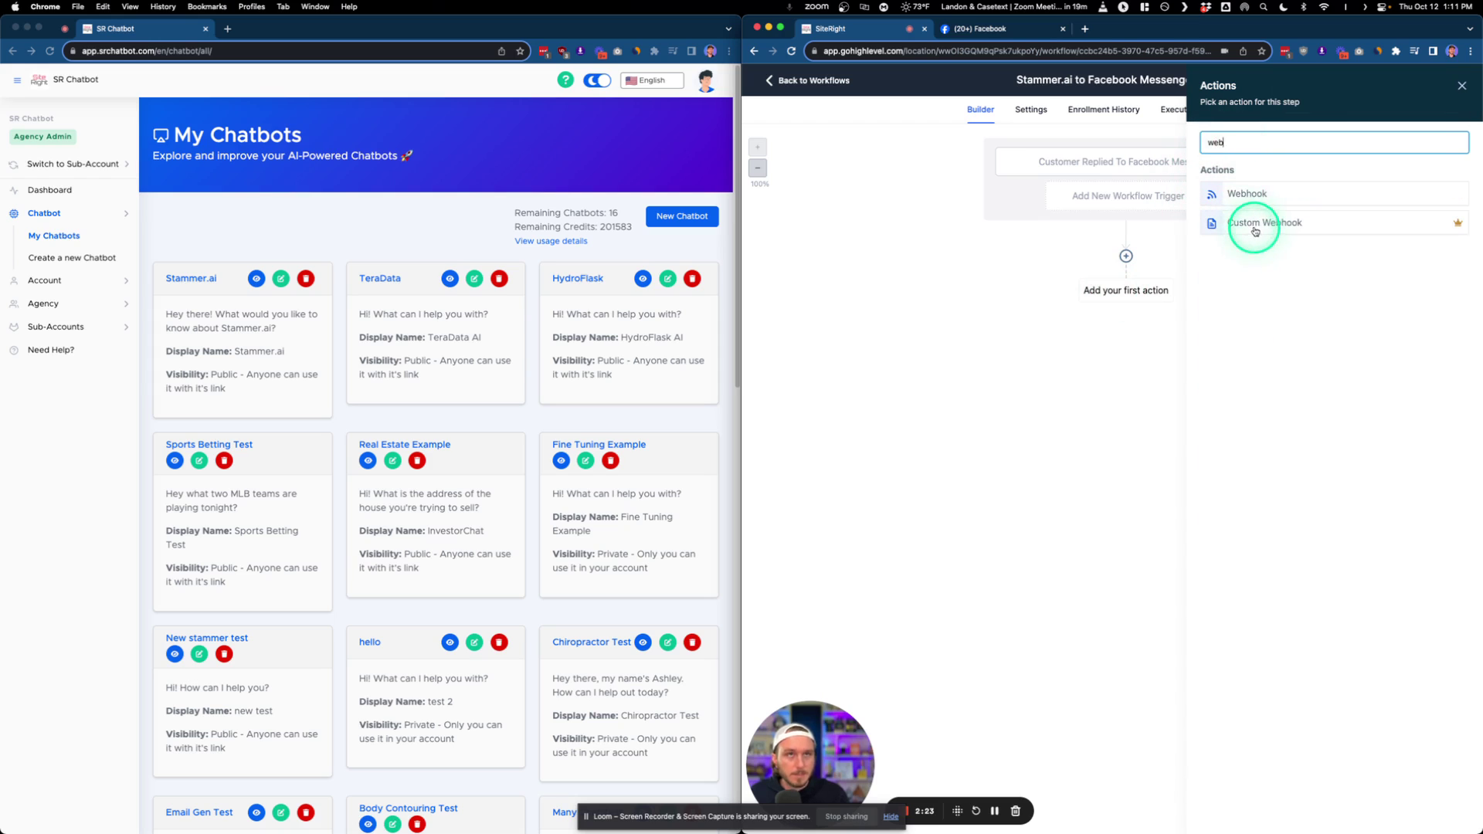
{"action": "left_click", "coordinate": [1253, 223]}
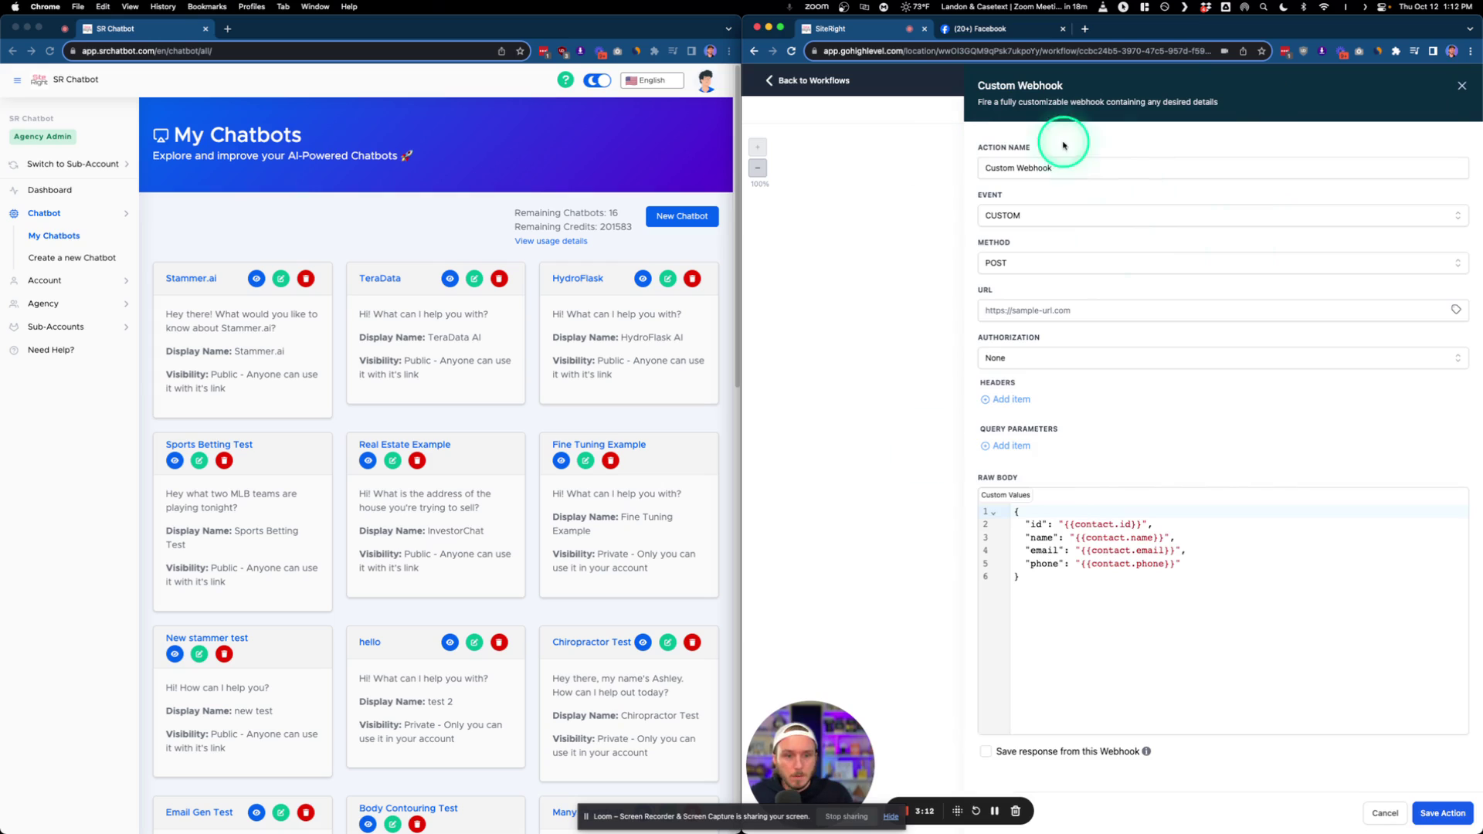
{"action": "double_click", "coordinate": [1063, 167]}
{"action": "type", "text": "Send Query to Stammer.ai"}
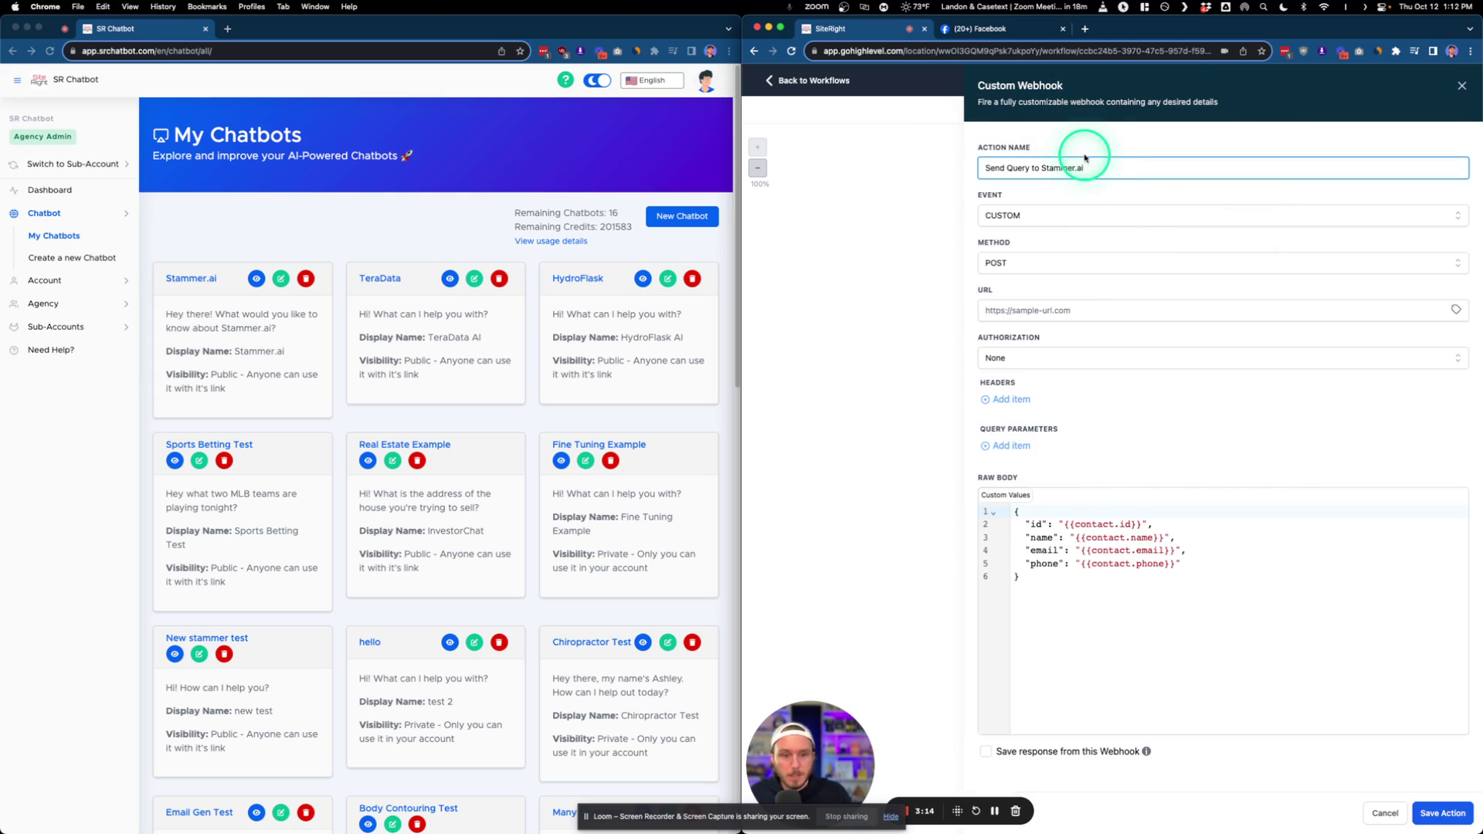
{"action": "left_click", "coordinate": [1038, 186]}
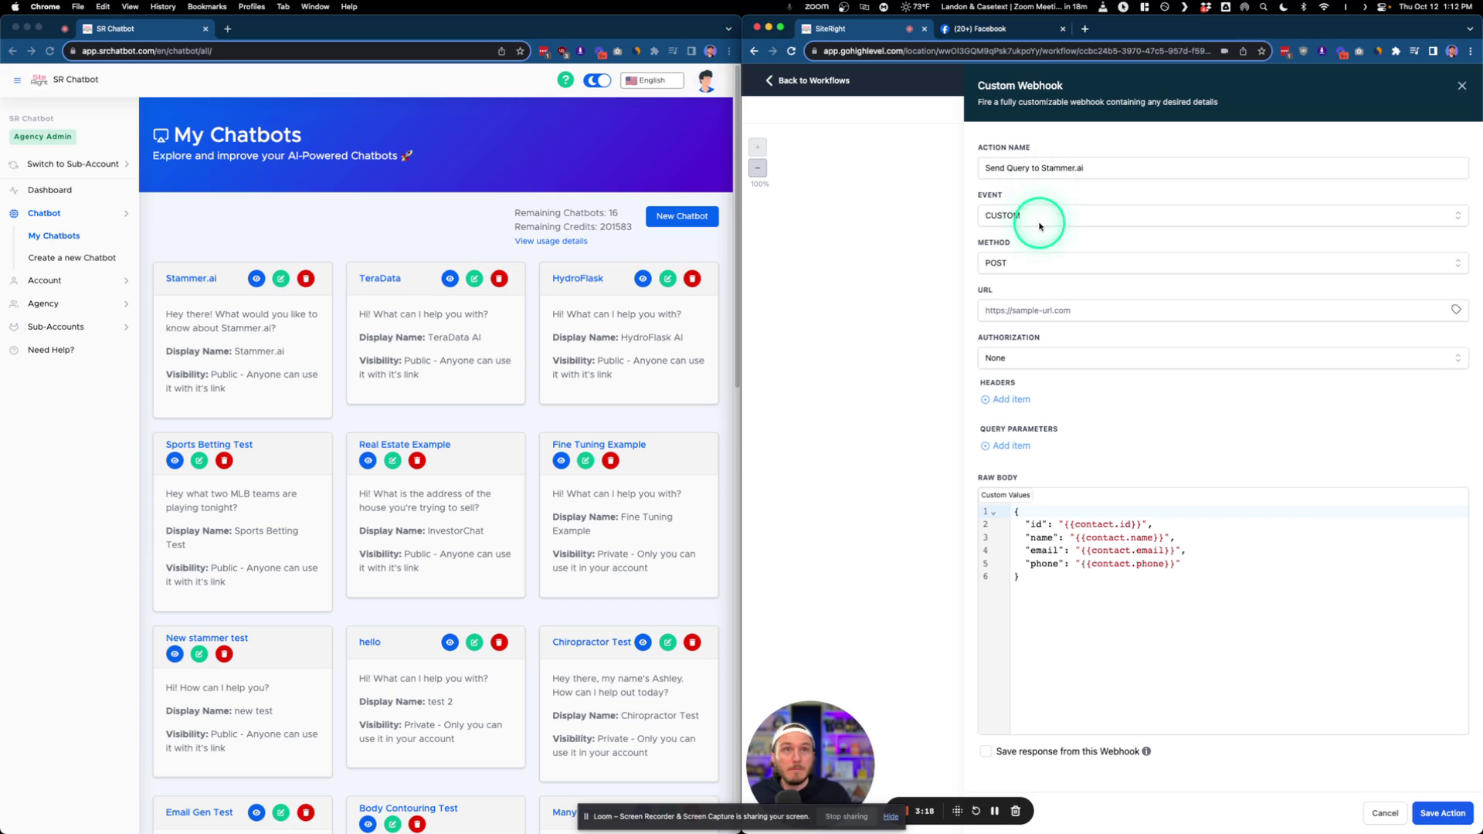
- Set the webhook's event to POST instead of CUSTOM
{"action": "left_click", "coordinate": [1039, 215]}
{"action": "left_click", "coordinate": [1003, 262]}
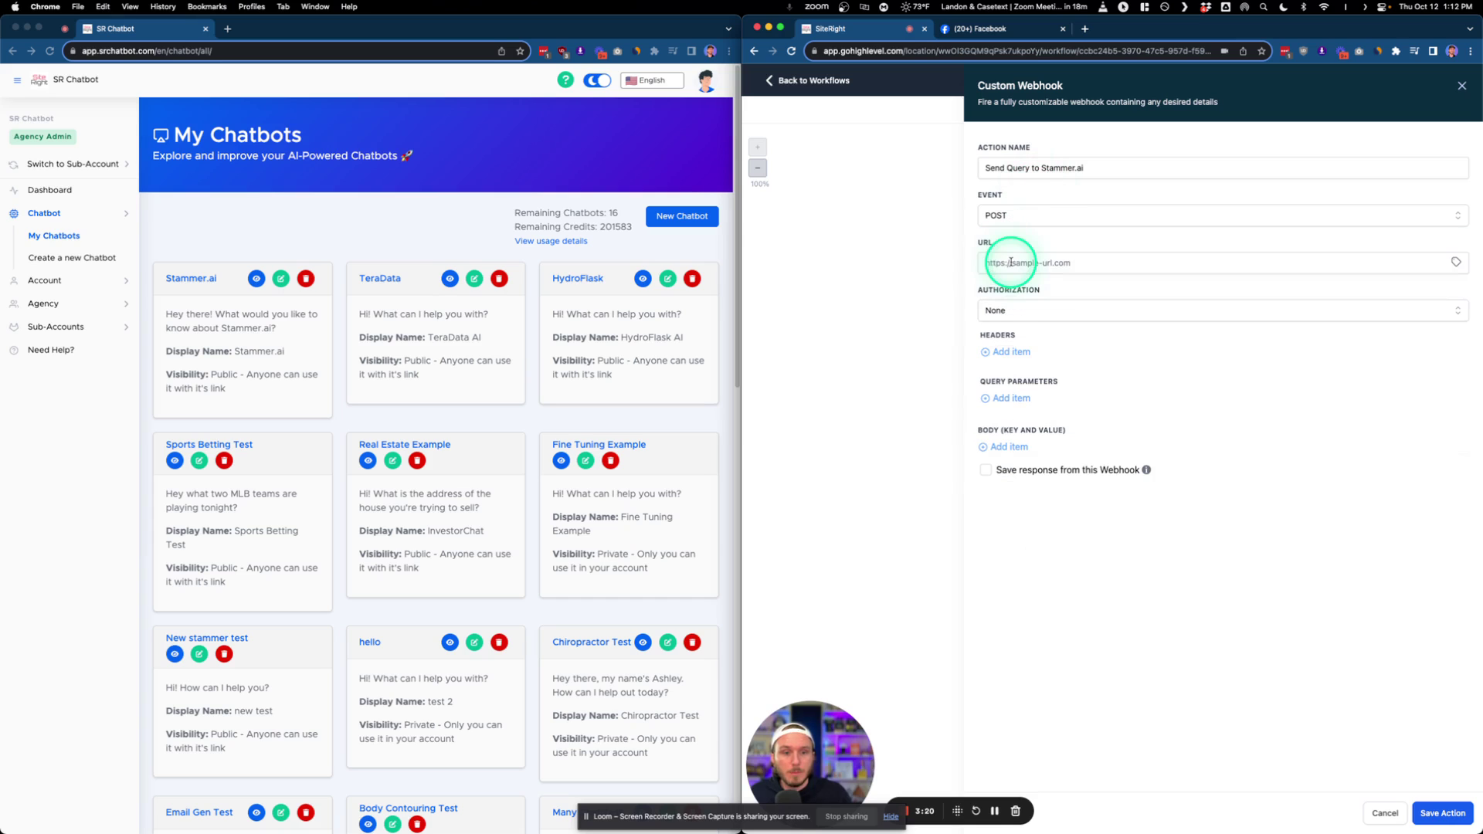
{"action": "left_click", "coordinate": [1020, 264]}
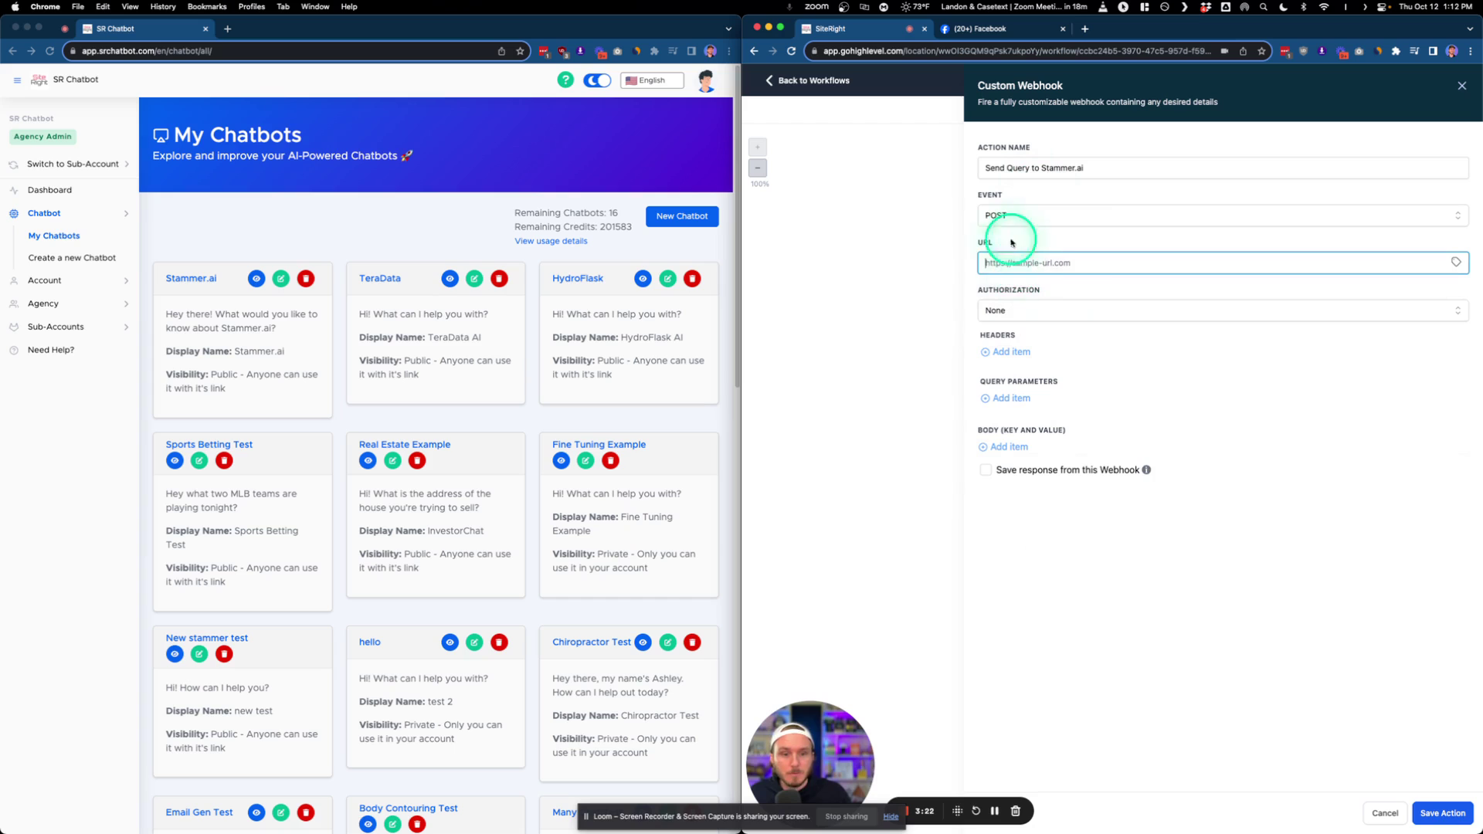
- Open SR Chatbot's Message Chatbot API docs and copy the message endpoint URL
{"action": "left_click", "coordinate": [329, 206]}
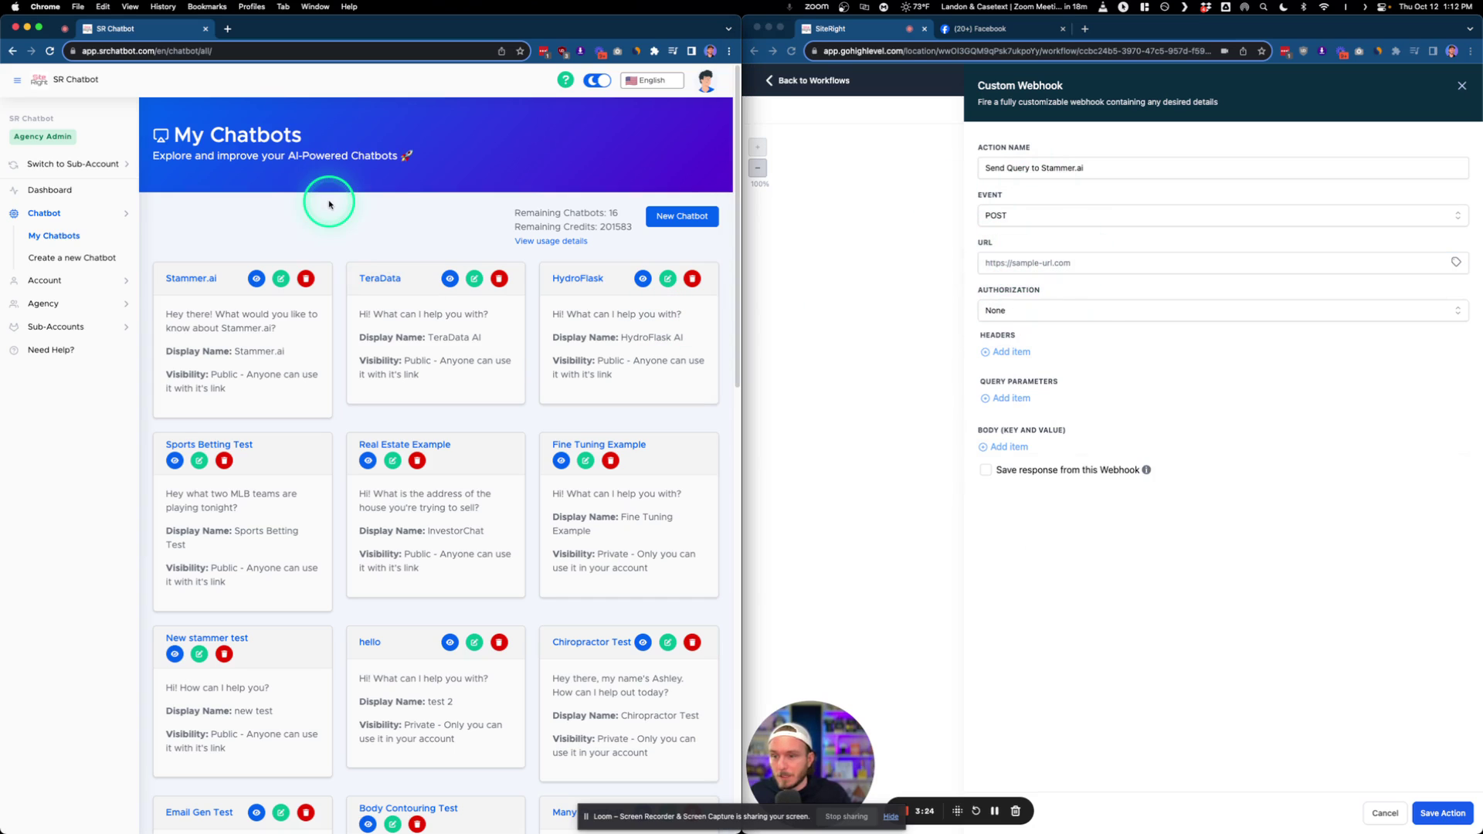
{"action": "left_click", "coordinate": [44, 280]}
{"action": "left_click", "coordinate": [38, 390]}
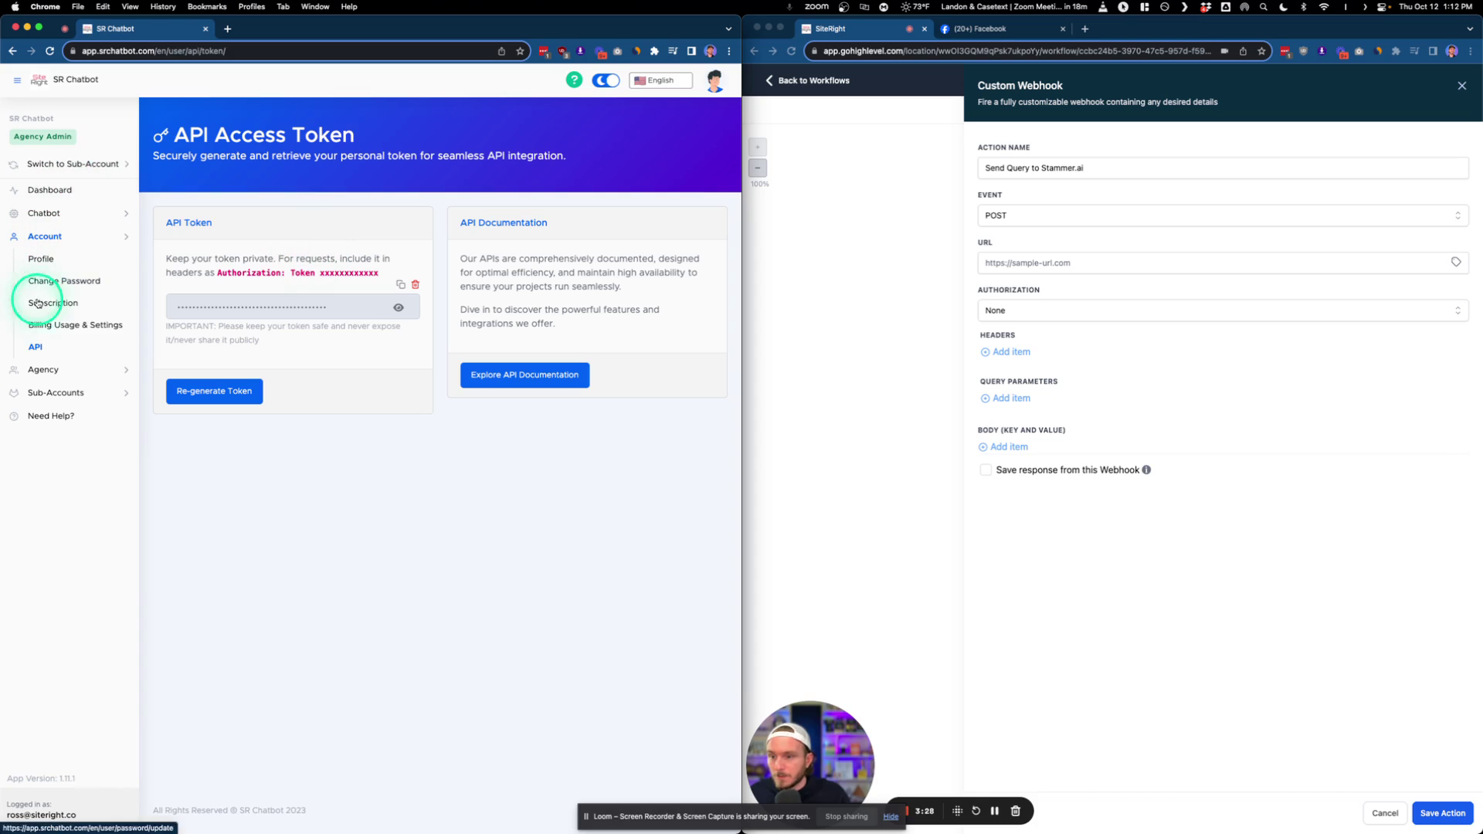
{"action": "left_click", "coordinate": [524, 374]}
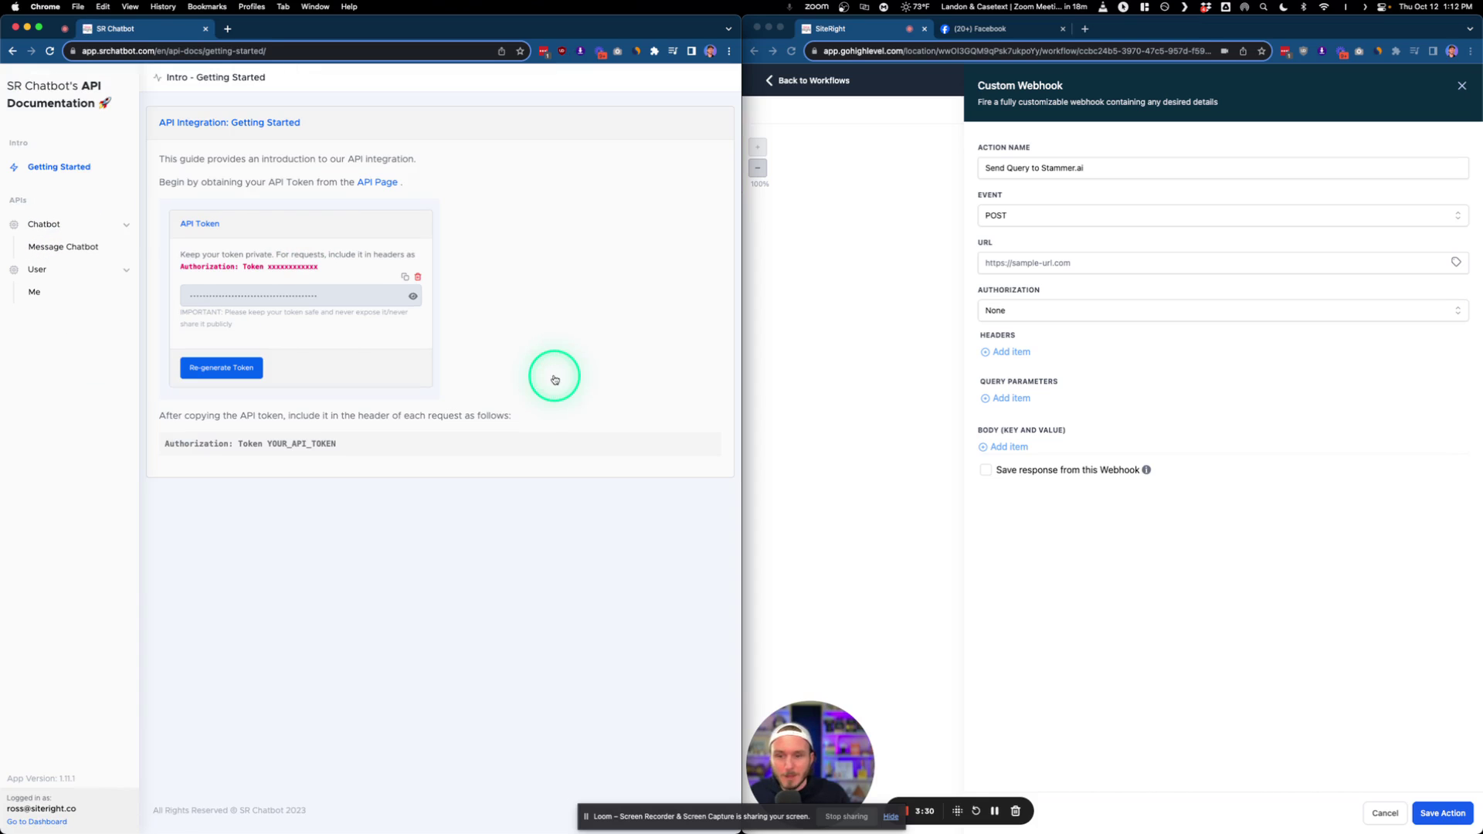
{"action": "left_click", "coordinate": [63, 245]}
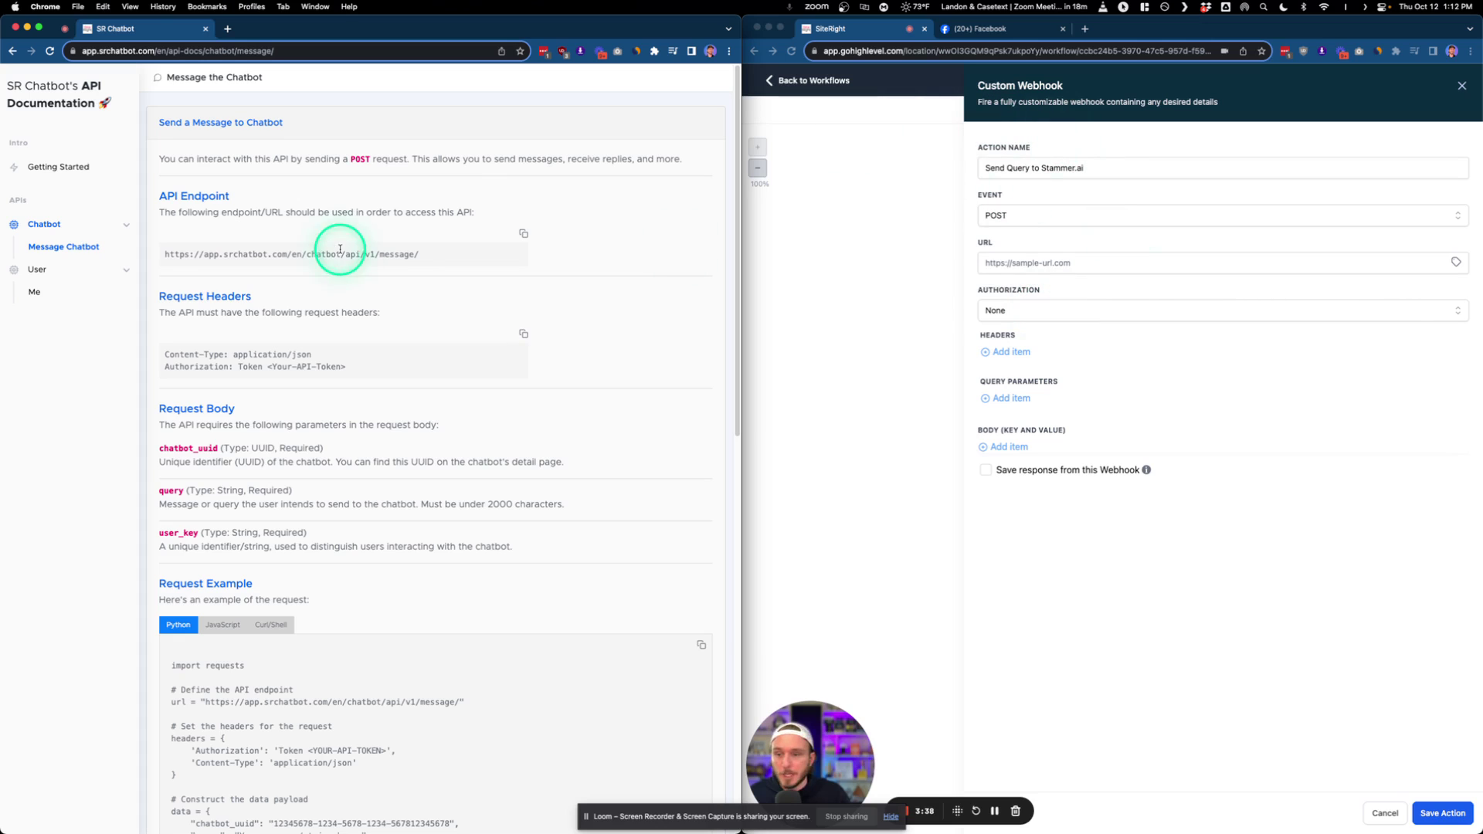
{"action": "left_click", "coordinate": [524, 236]}
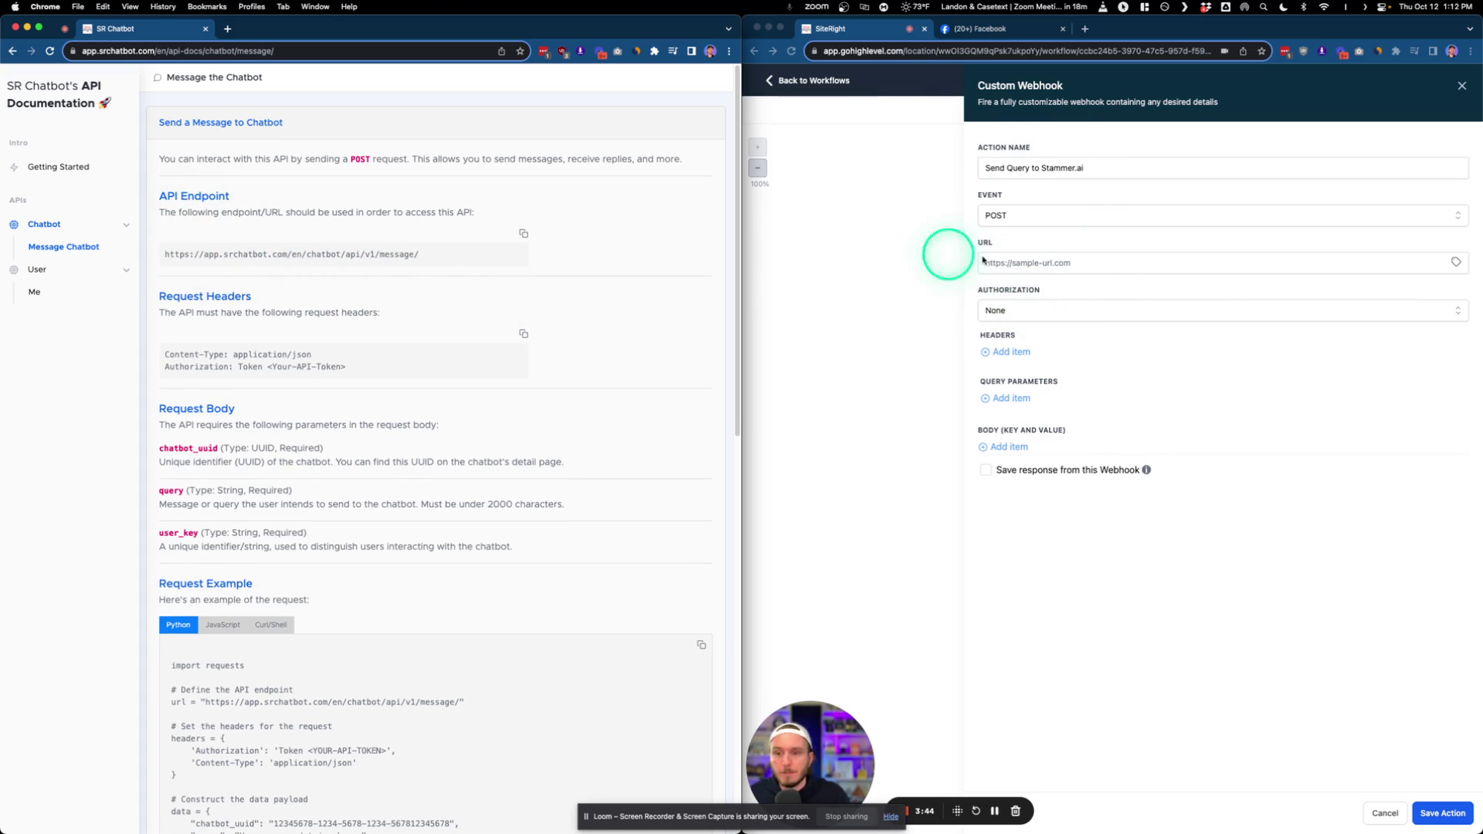
- Paste the chatbot message endpoint as the webhook URL and add an Authorization header with 'Token'
{"action": "left_click", "coordinate": [198, 254]}
{"action": "left_click_drag", "start_coordinate": [199, 255], "coordinate": [222, 254]}
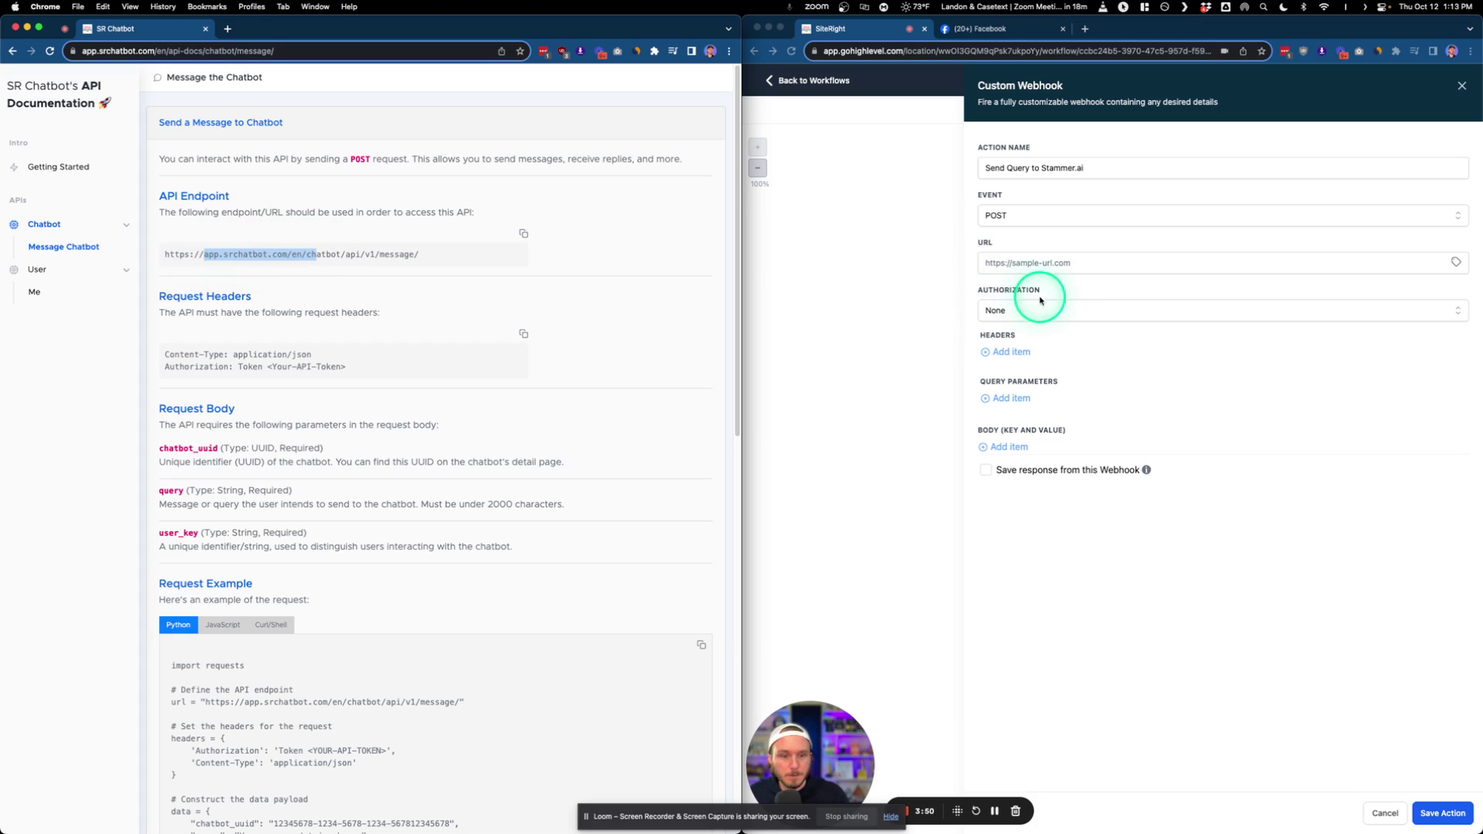
{"action": "left_click", "coordinate": [1037, 263]}
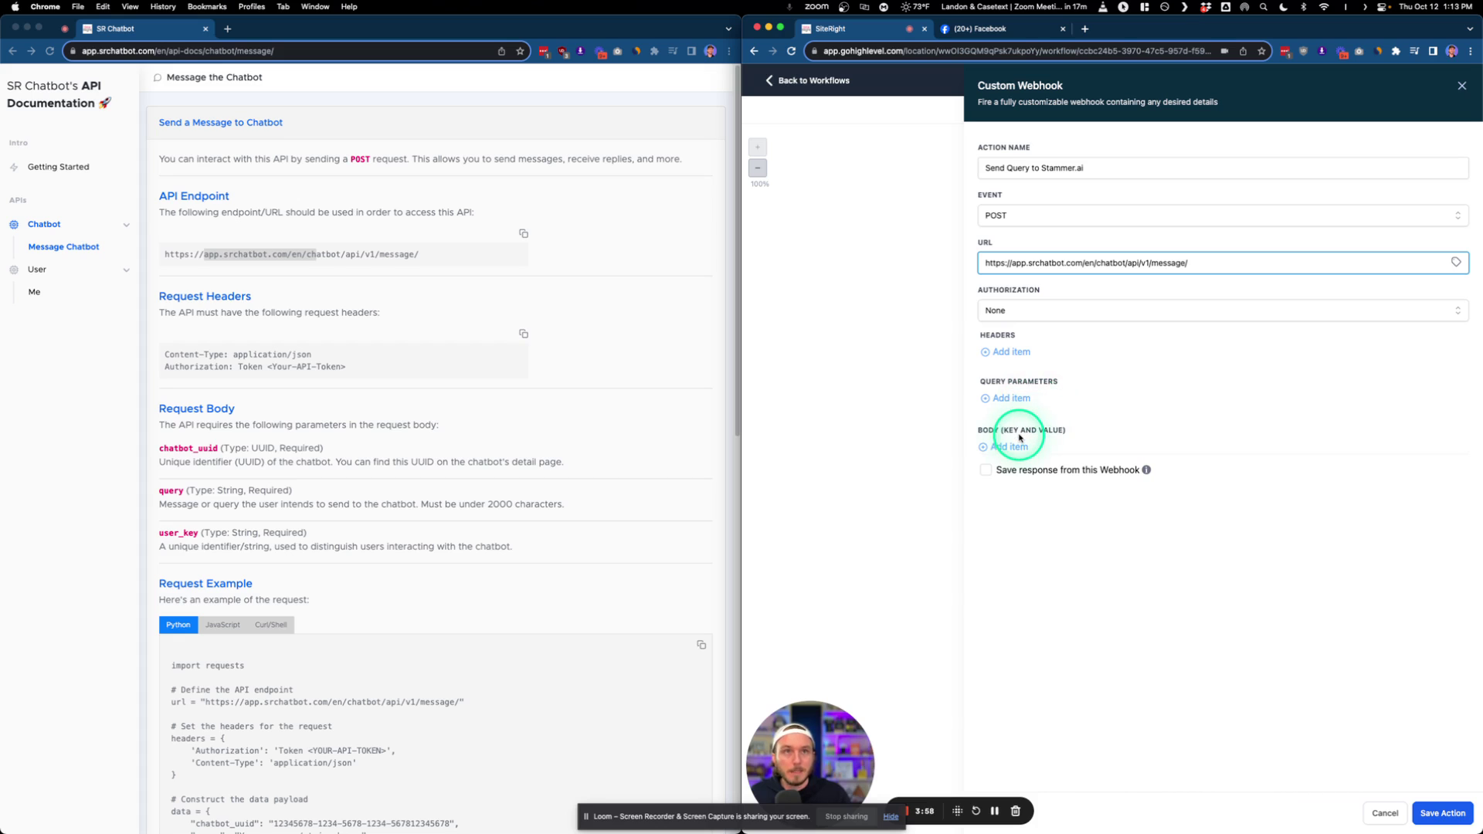
{"action": "left_click", "coordinate": [1011, 351]}
{"action": "type", "text": "Authorization"}
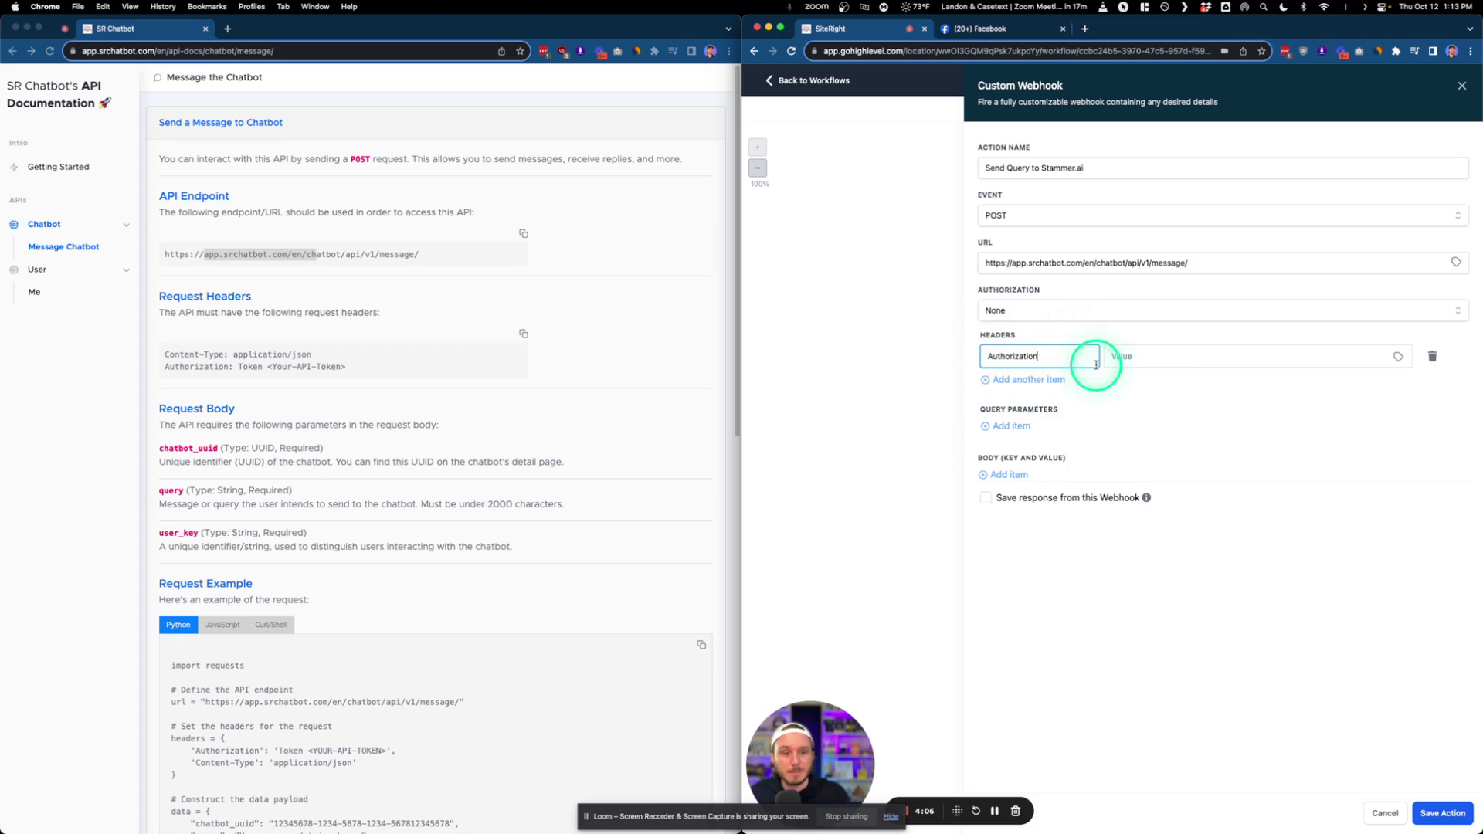
{"action": "left_click", "coordinate": [1140, 359]}
{"action": "type", "text": "Token"}
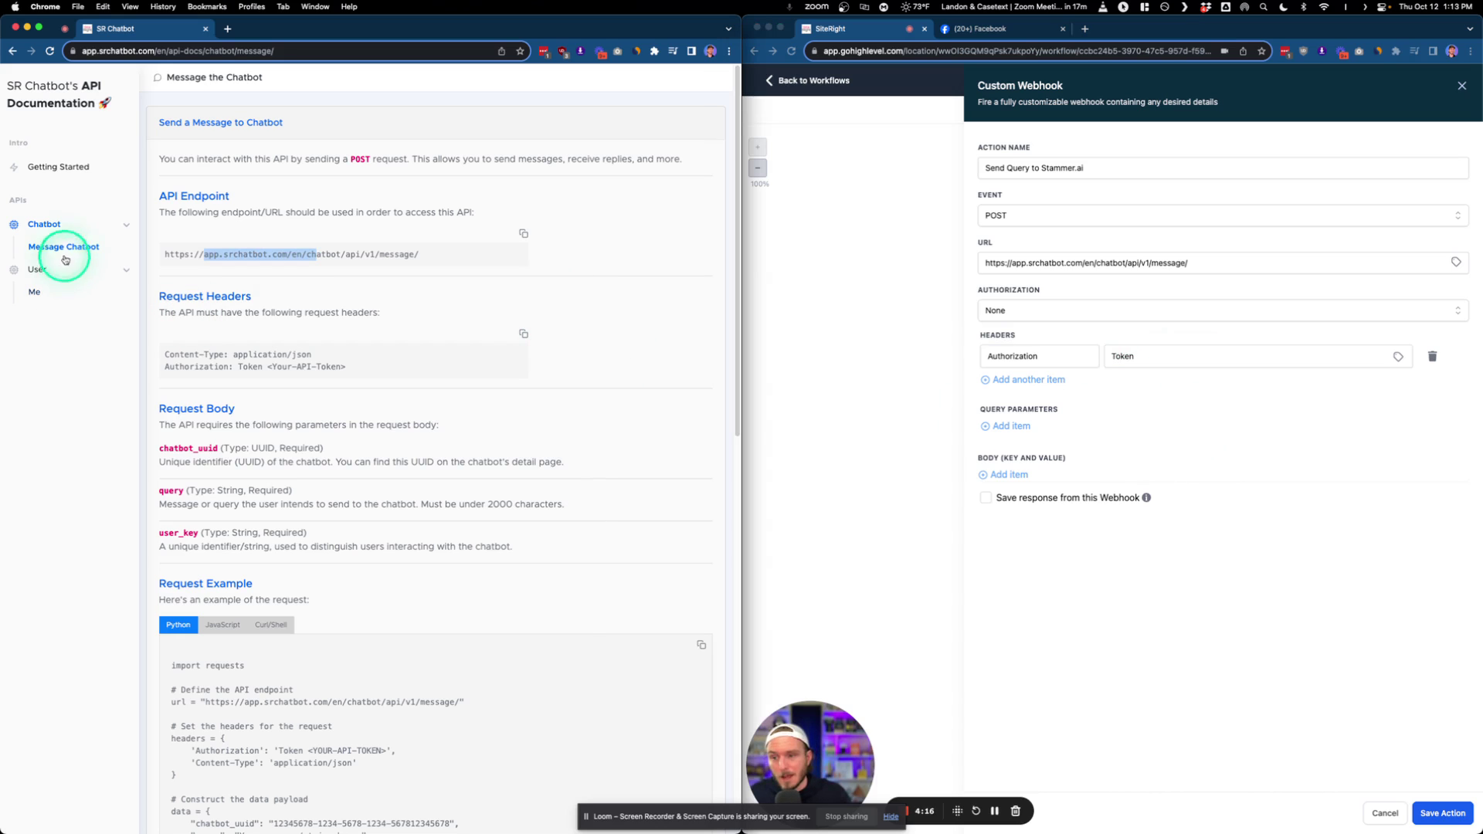
- Copy SR Chatbot's API token and paste it after 'Token' in the Authorization header value
{"action": "left_click", "coordinate": [58, 167]}
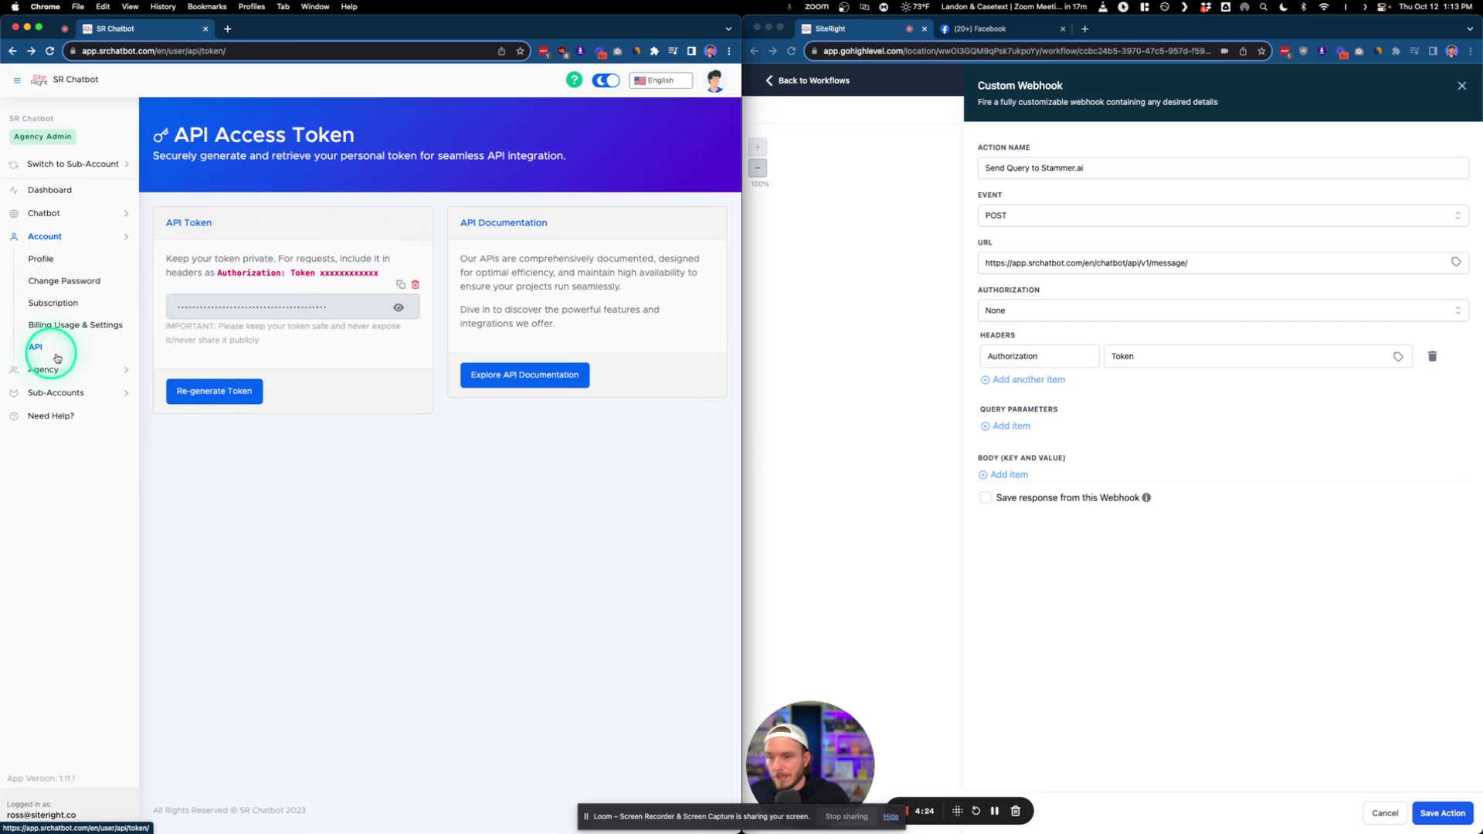
{"action": "left_click_drag", "start_coordinate": [163, 221], "coordinate": [220, 221]}
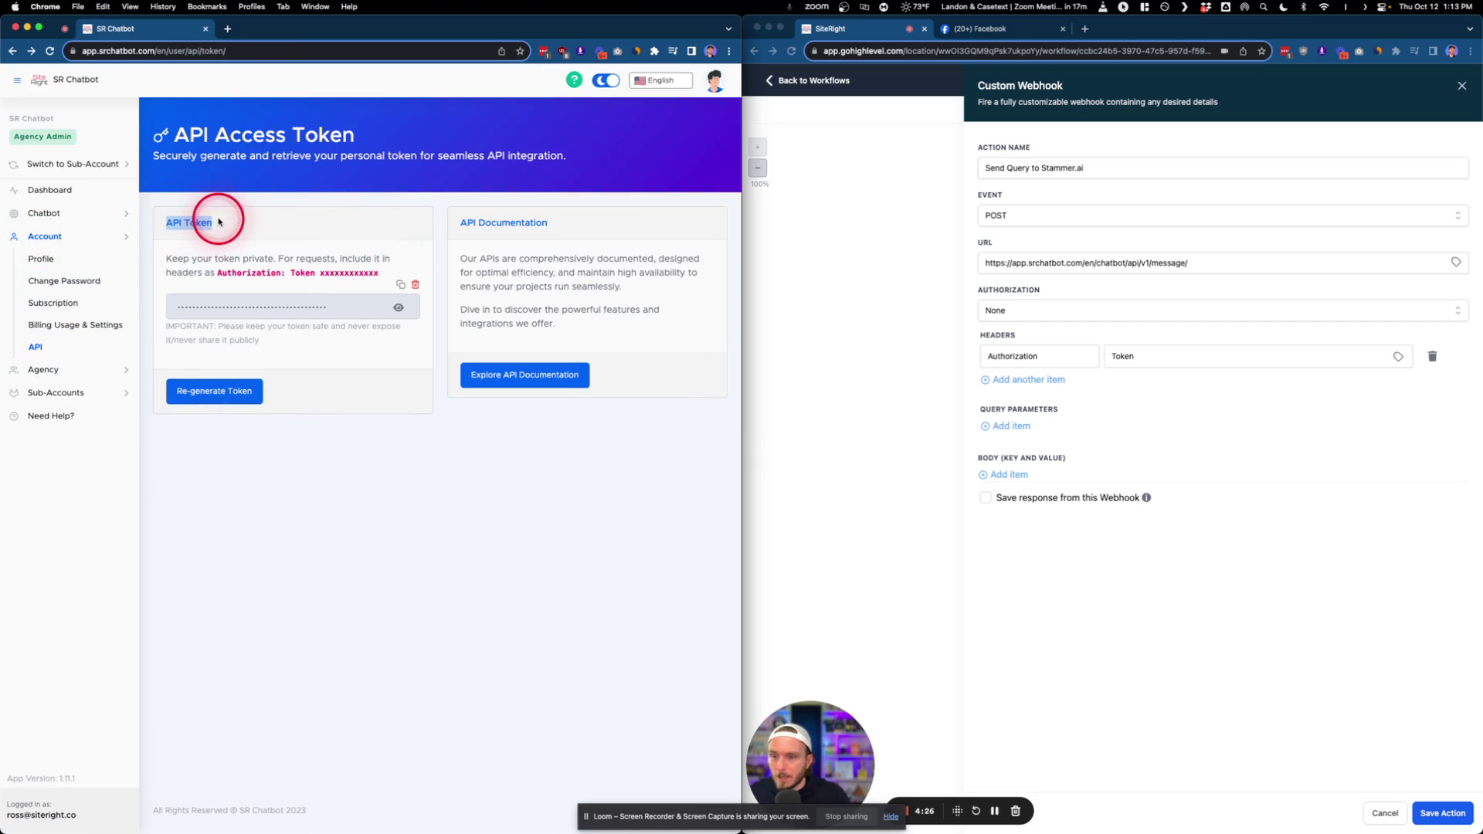
{"action": "left_click", "coordinate": [192, 222]}
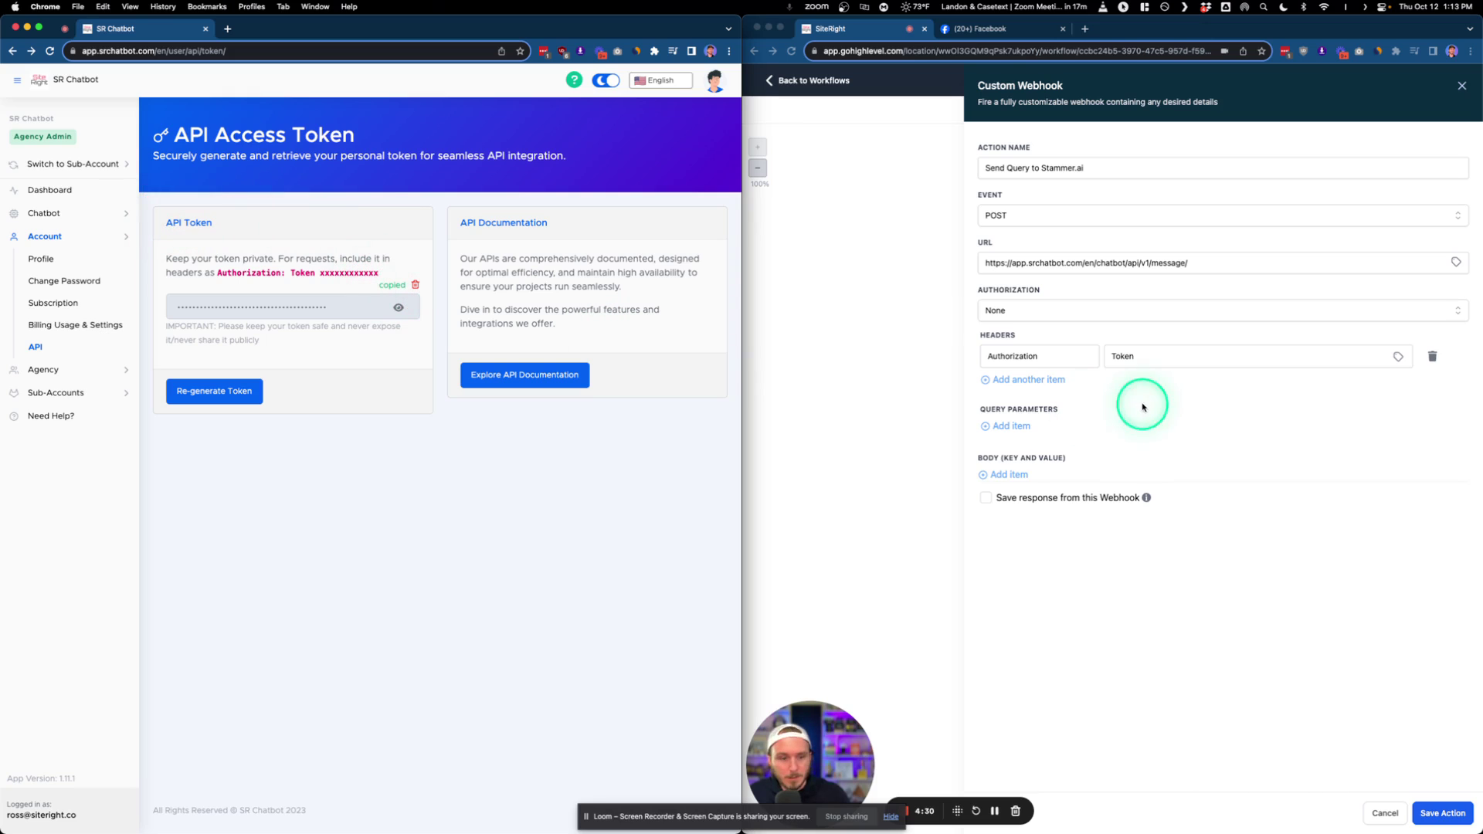
{"action": "left_click", "coordinate": [1147, 357]}
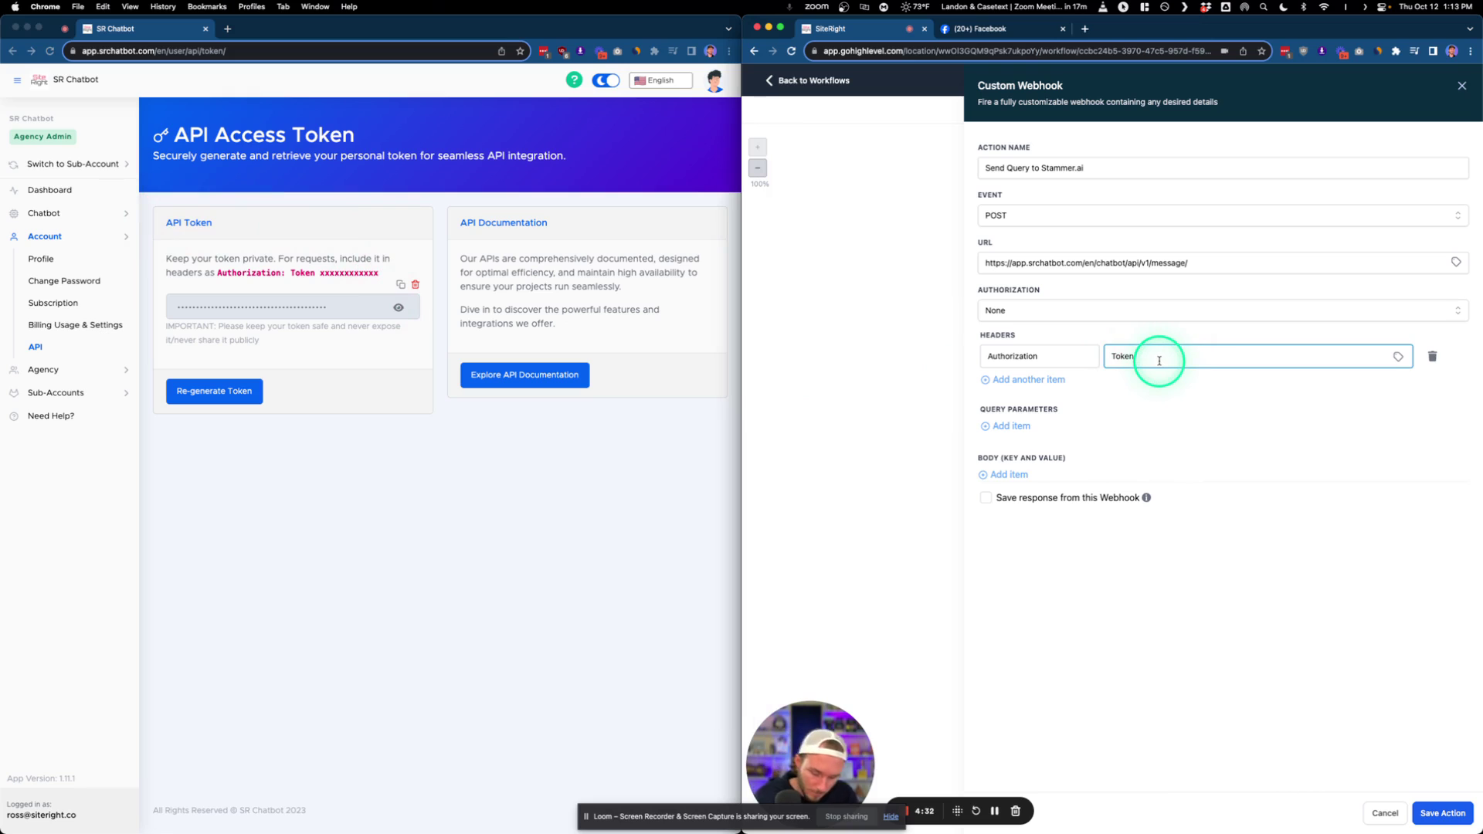
{"action": "key", "text": "super+v"}
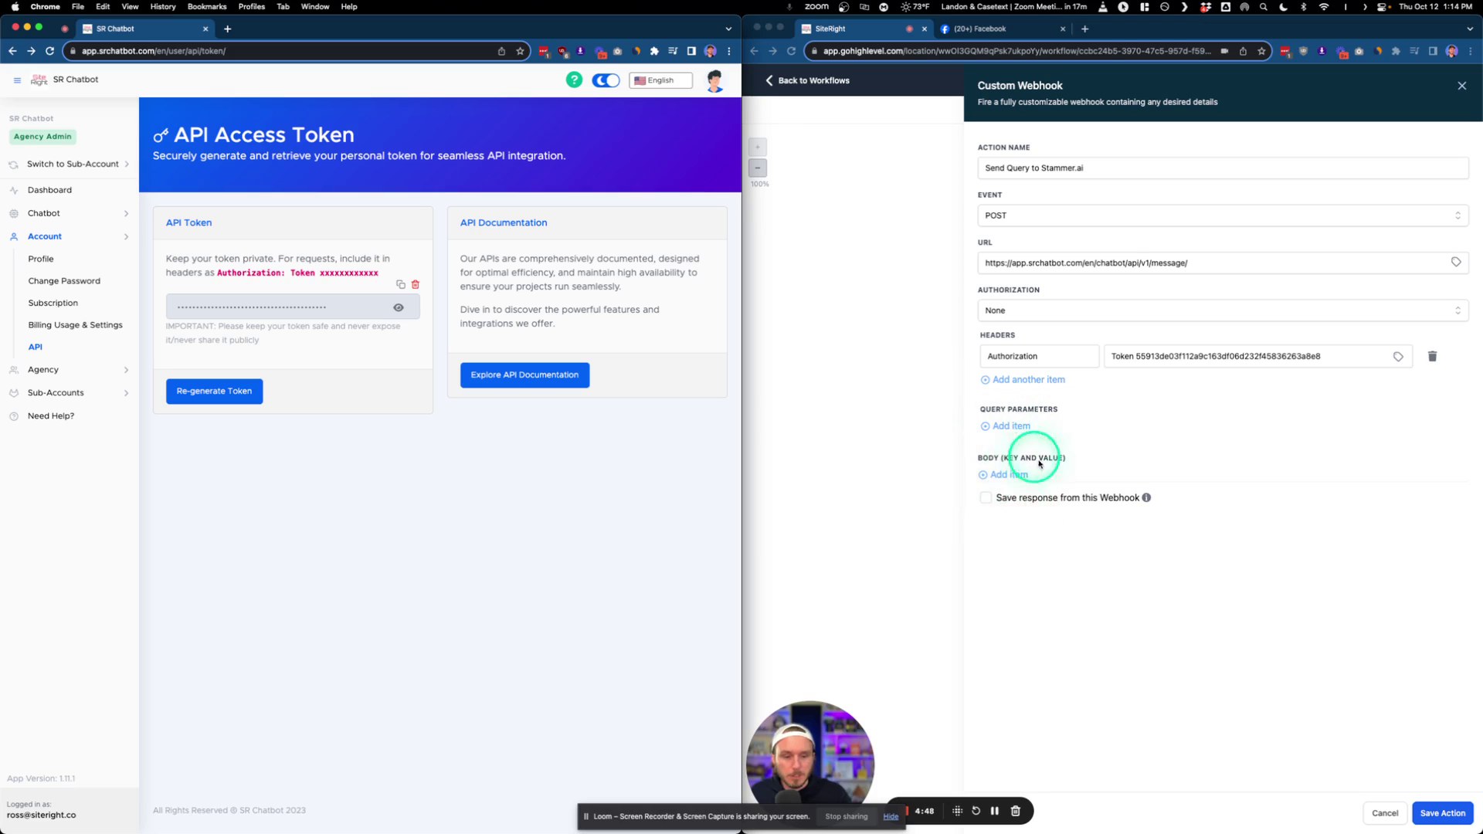
- Add a body row and enter chatbot_uuid from the Message Chatbot docs as its key
{"action": "left_click", "coordinate": [1009, 475]}
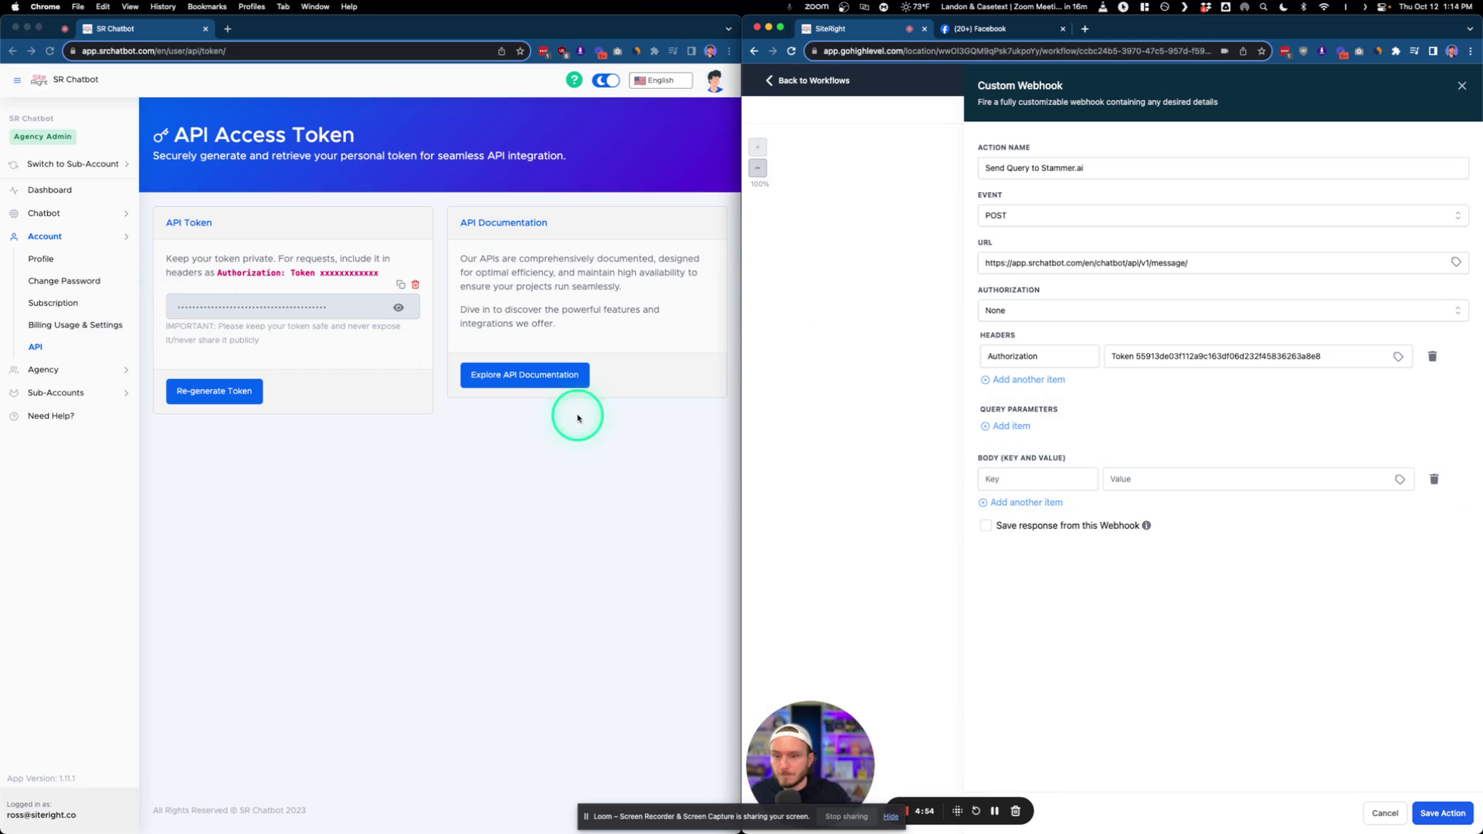
{"action": "left_click", "coordinate": [547, 382]}
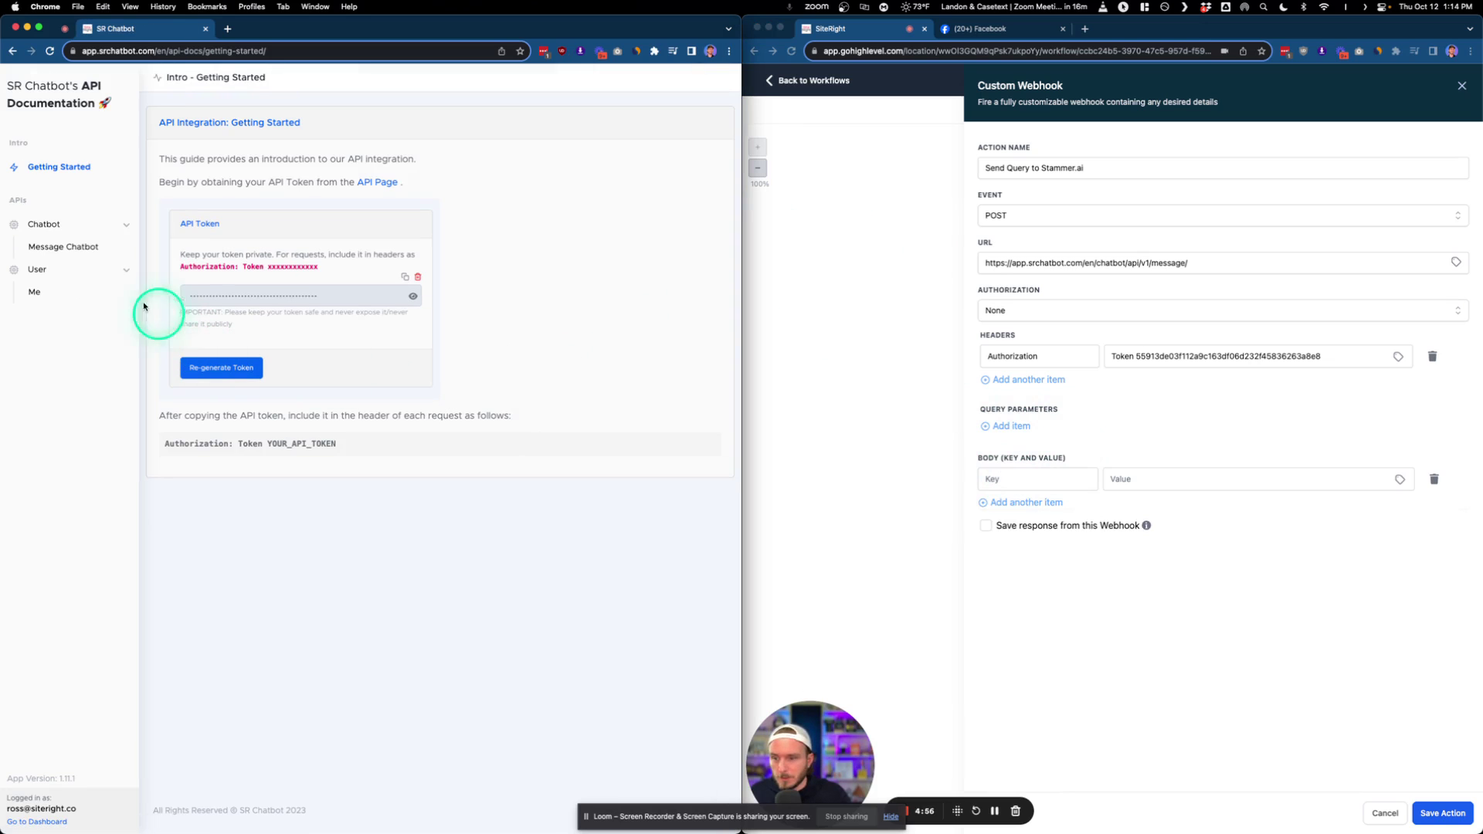
{"action": "left_click", "coordinate": [72, 247]}
{"action": "scroll", "coordinate": [169, 299], "scroll_direction": "down", "scroll_amount": 5}
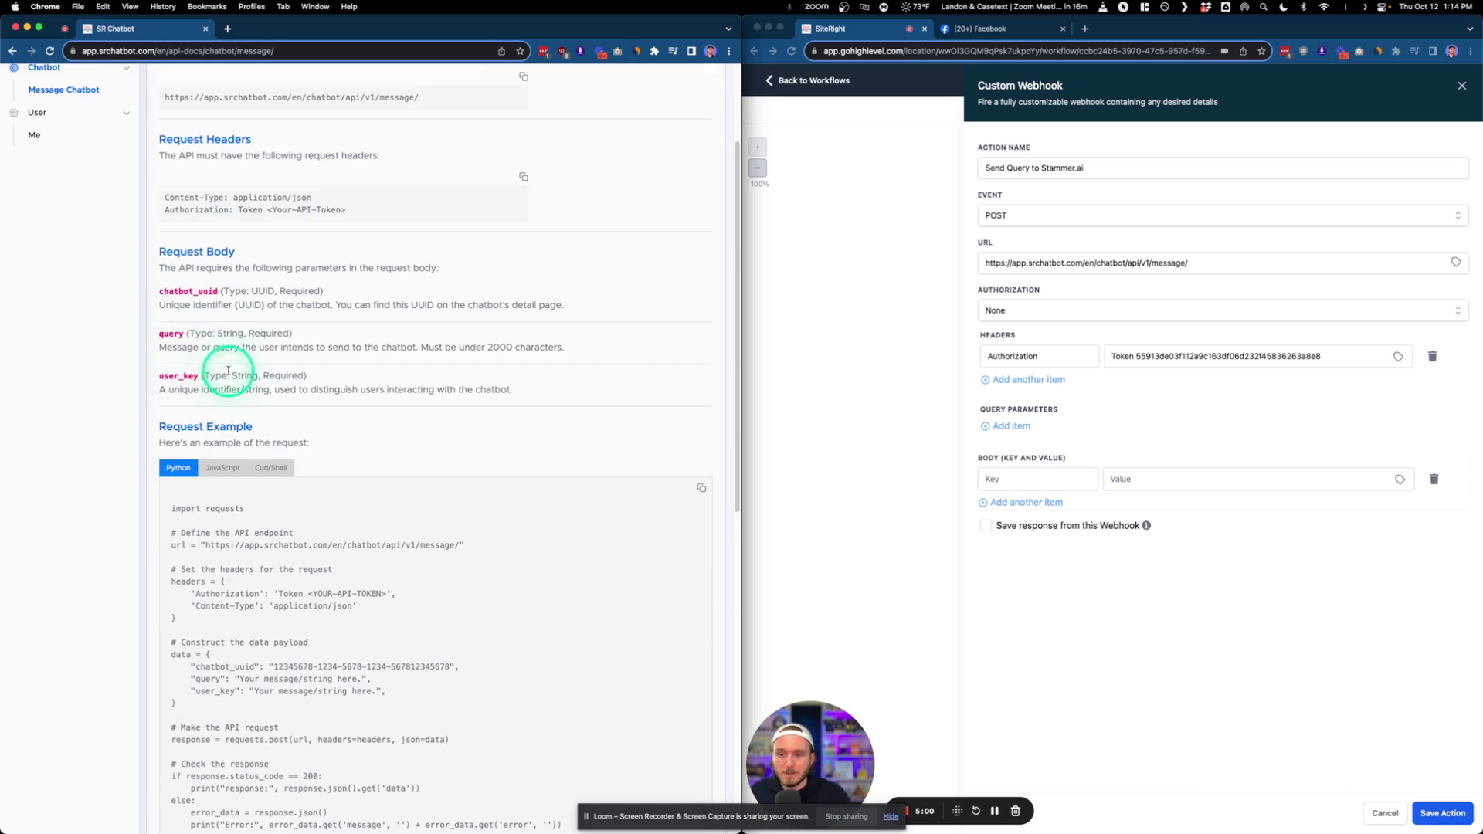
{"action": "left_click_drag", "start_coordinate": [218, 292], "coordinate": [173, 292]}
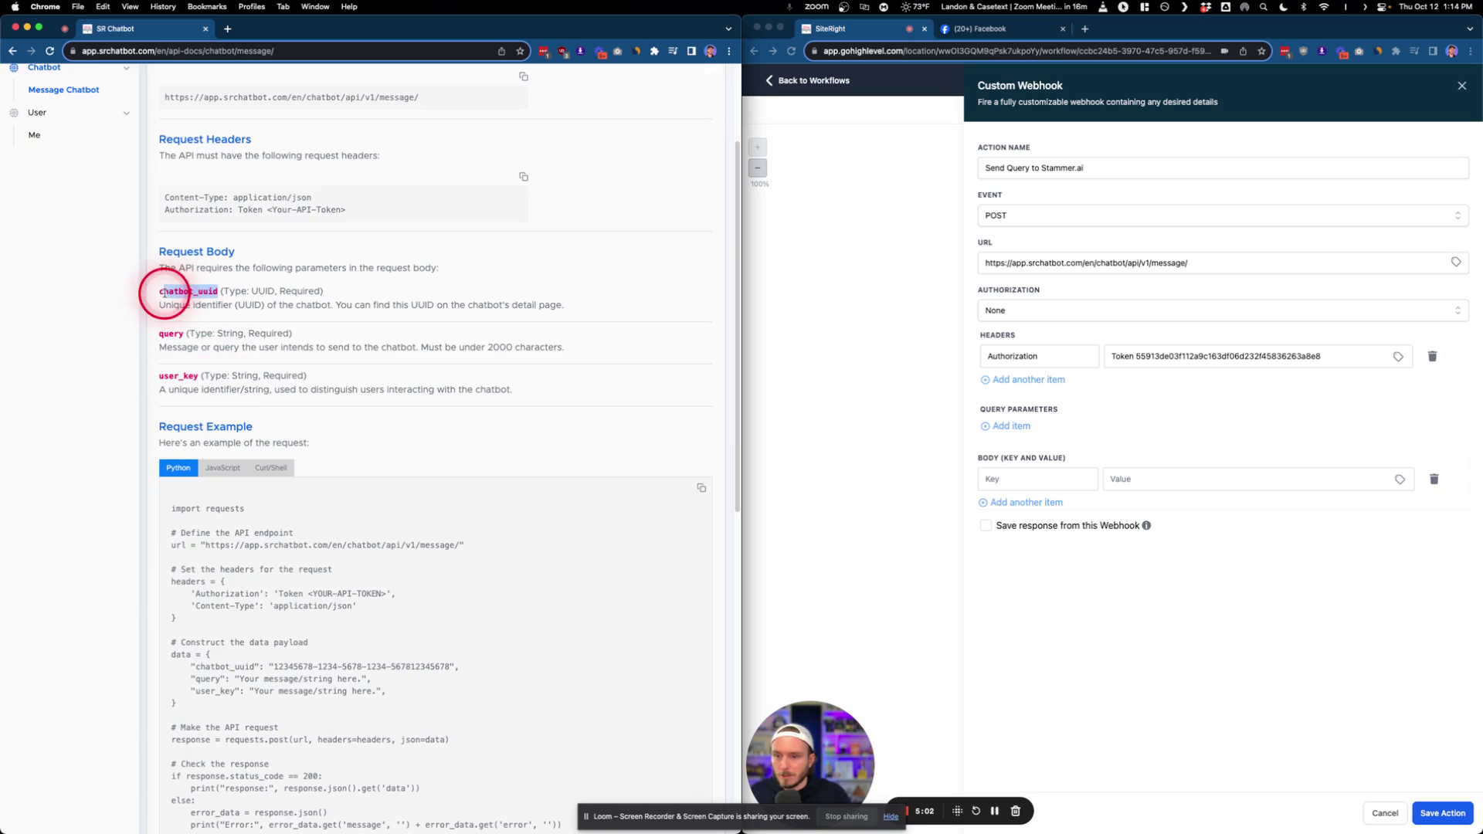
{"action": "left_click", "coordinate": [1029, 480]}
- Add two more body rows and enter query as the second key
{"action": "left_click", "coordinate": [1026, 502]}
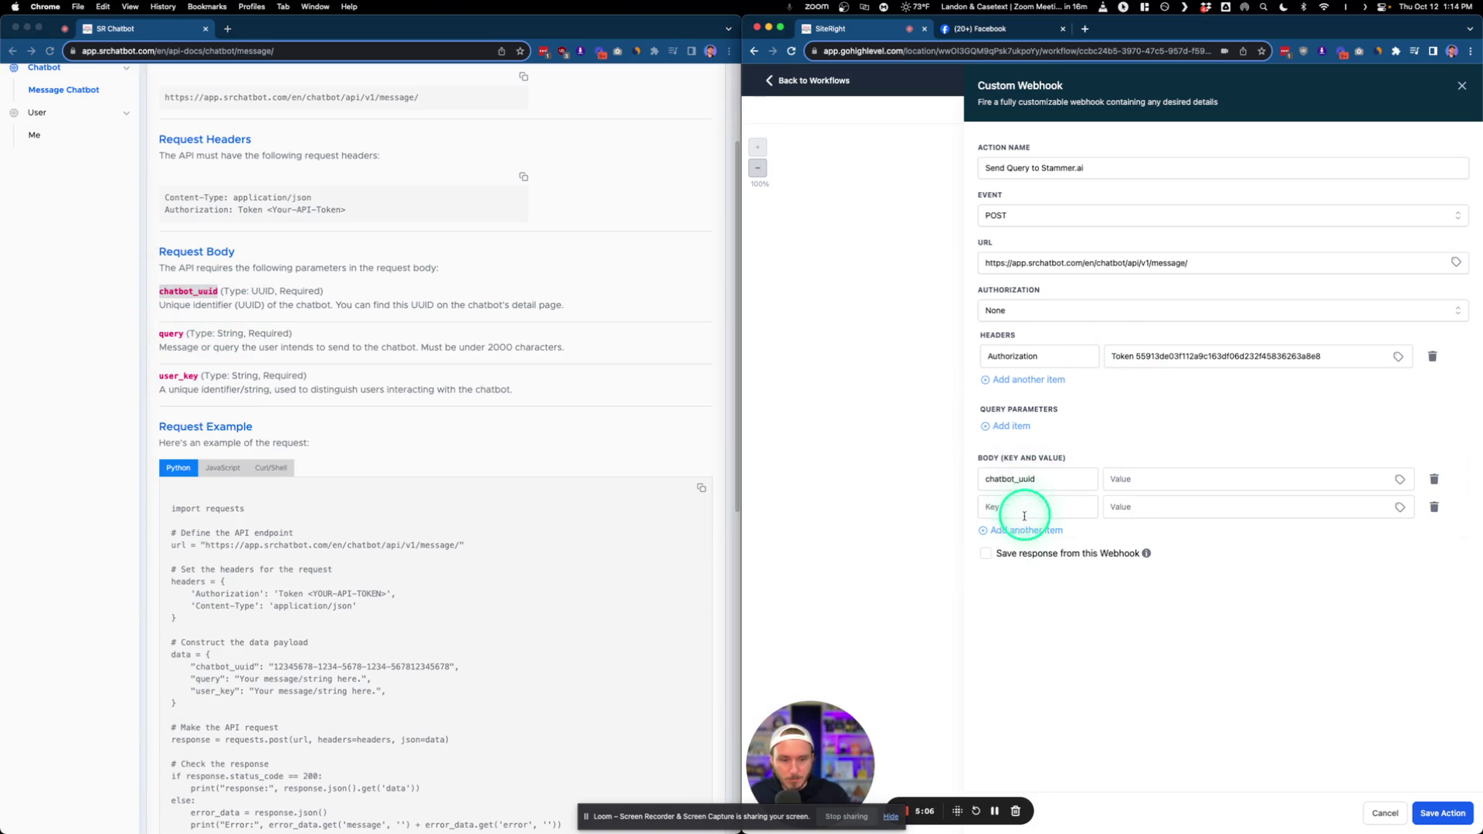
{"action": "left_click", "coordinate": [1027, 531]}
{"action": "double_click", "coordinate": [173, 333]}
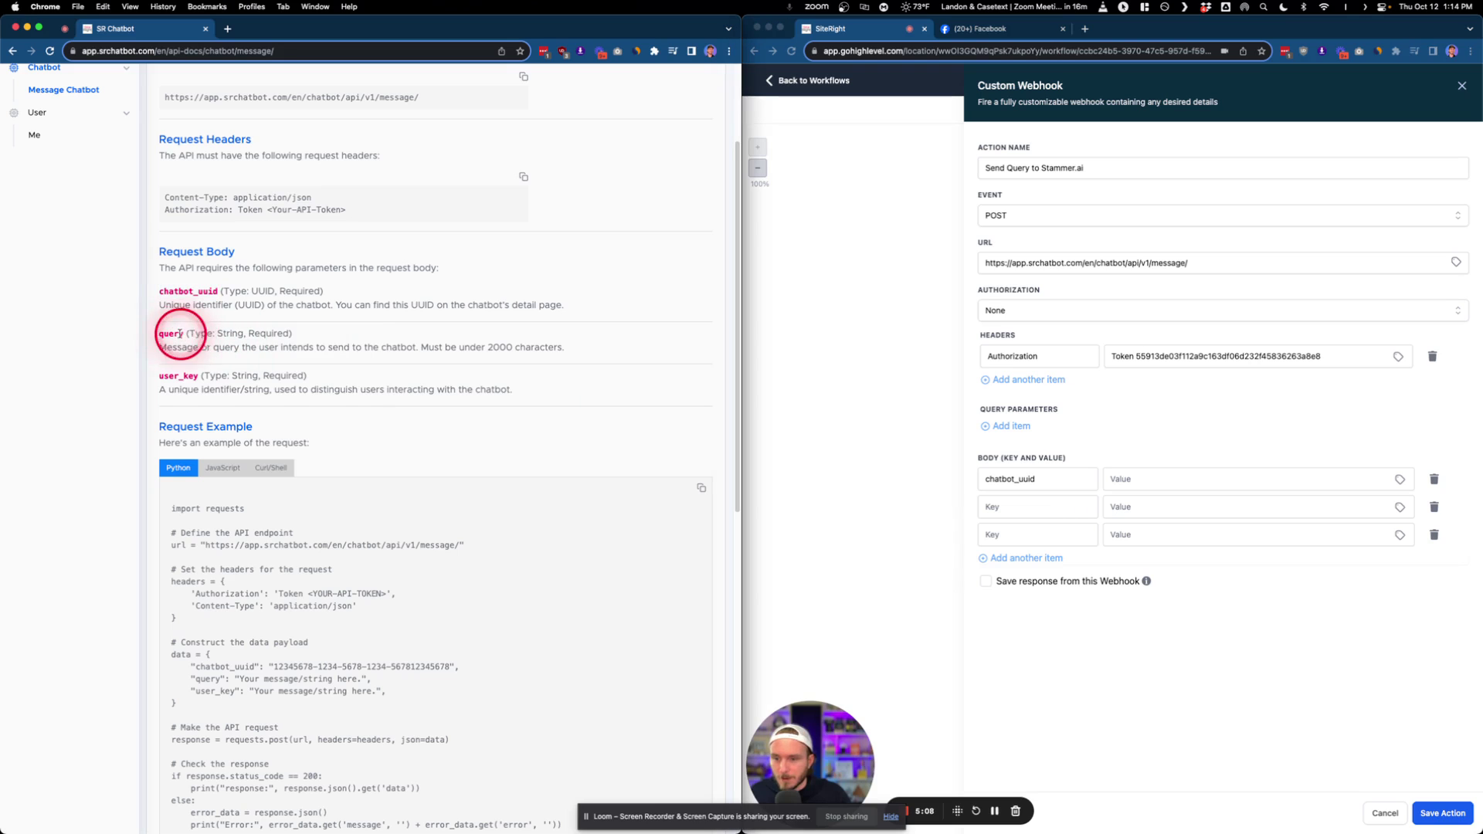
{"action": "left_click", "coordinate": [1002, 508]}
{"action": "key", "text": "super+v"}
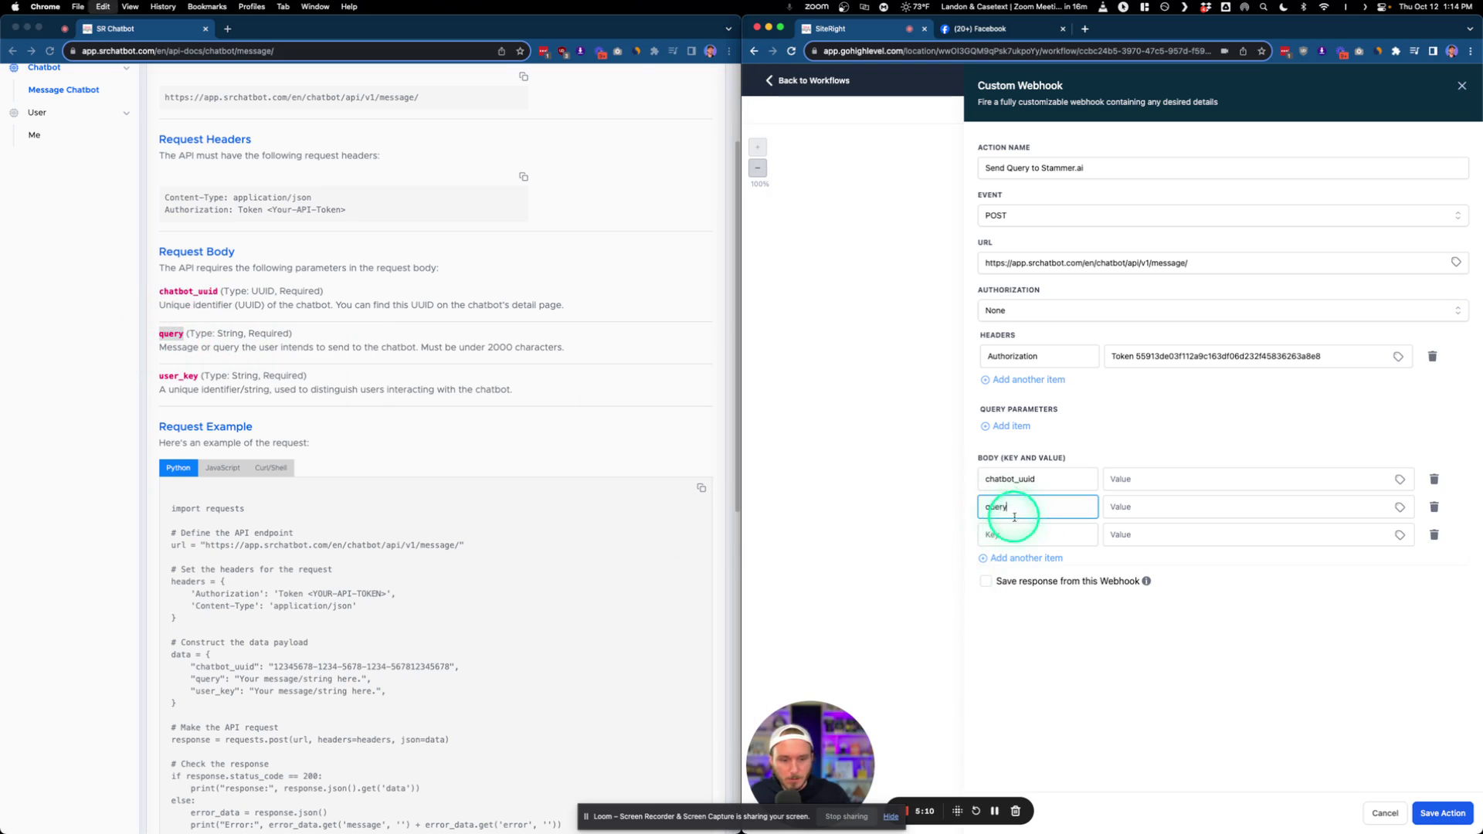
- Copy user_key from the docs into the third body key field
{"action": "left_click", "coordinate": [194, 377]}
{"action": "left_click_drag", "start_coordinate": [197, 375], "coordinate": [168, 375]}
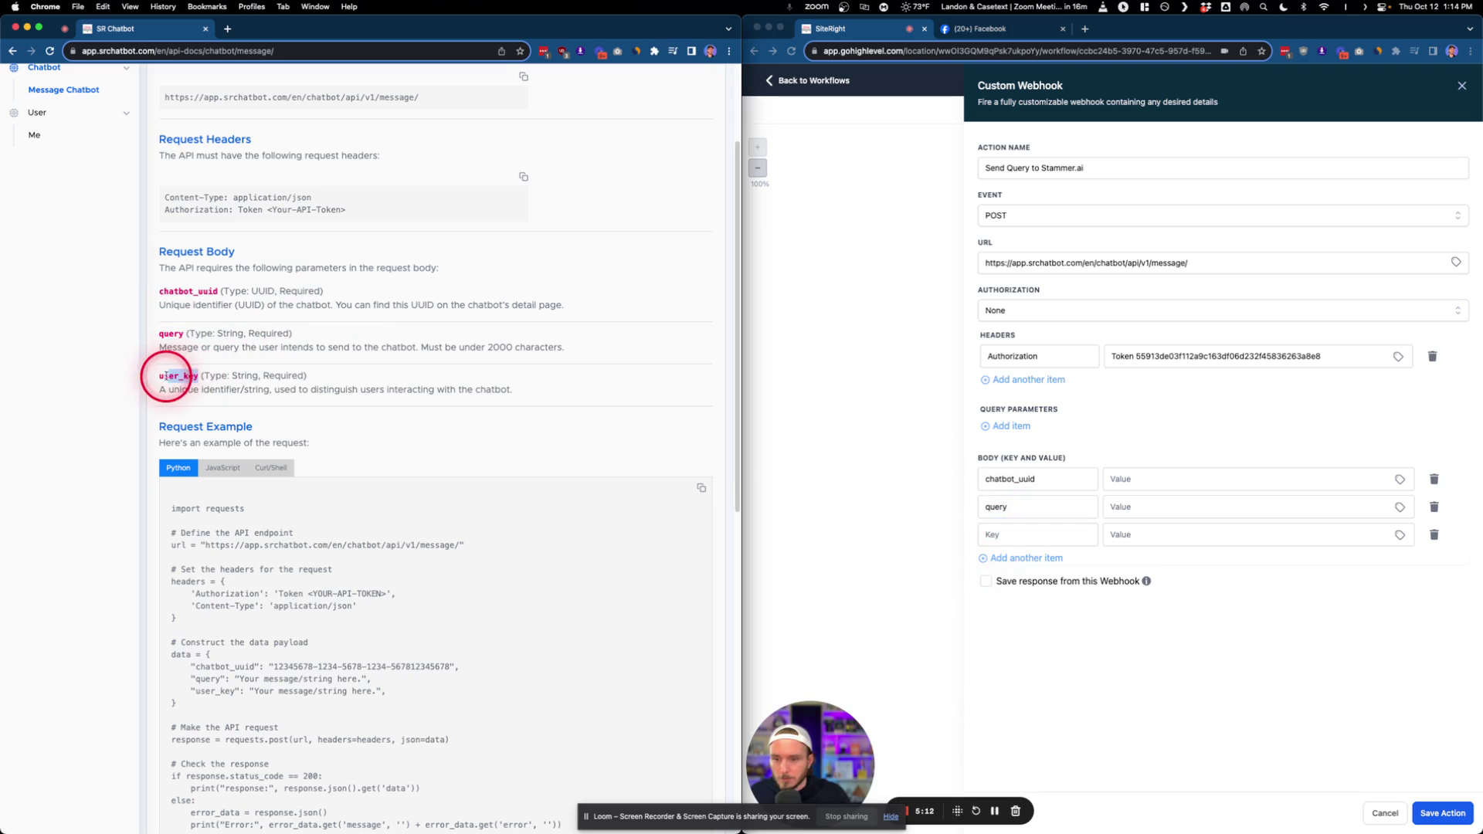
{"action": "key", "text": "super+c"}
{"action": "left_click", "coordinate": [1025, 534]}
{"action": "key", "text": "super+v"}
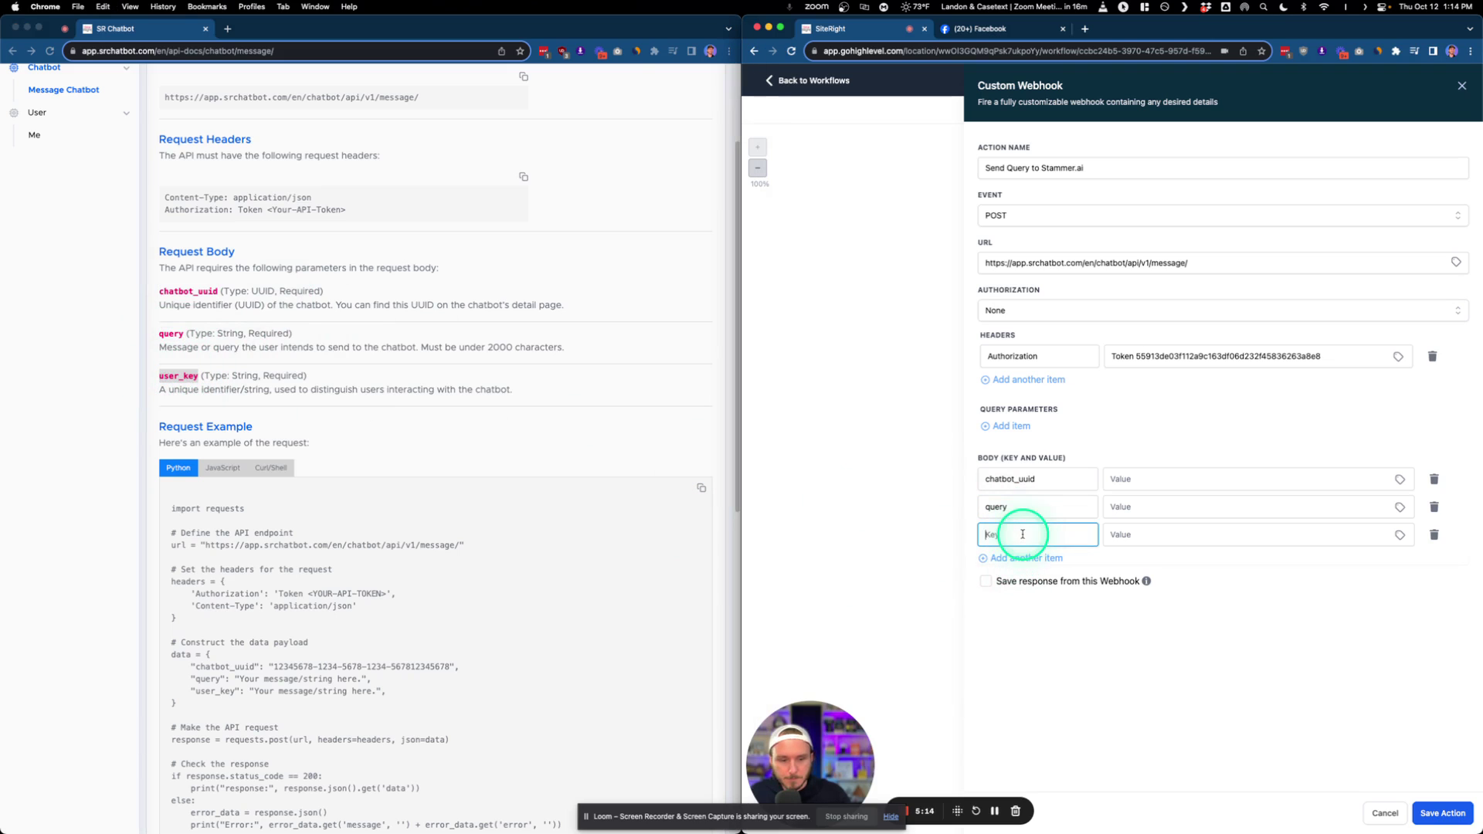
{"action": "type", "text": "user_key"}
- Take the SR Chatbot docs back to the API token page
{"action": "left_click", "coordinate": [1141, 478]}
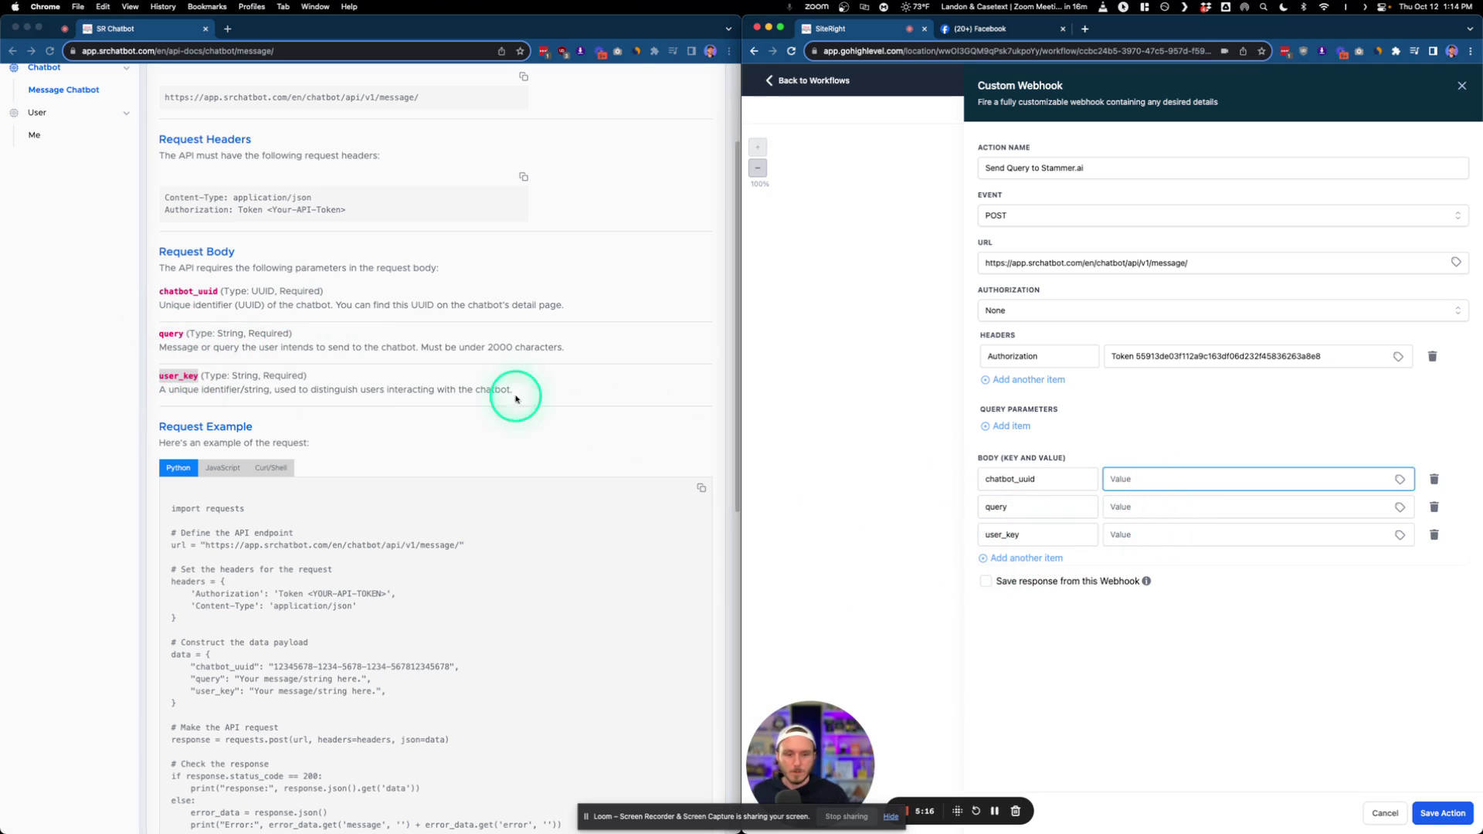
{"action": "left_click", "coordinate": [297, 323]}
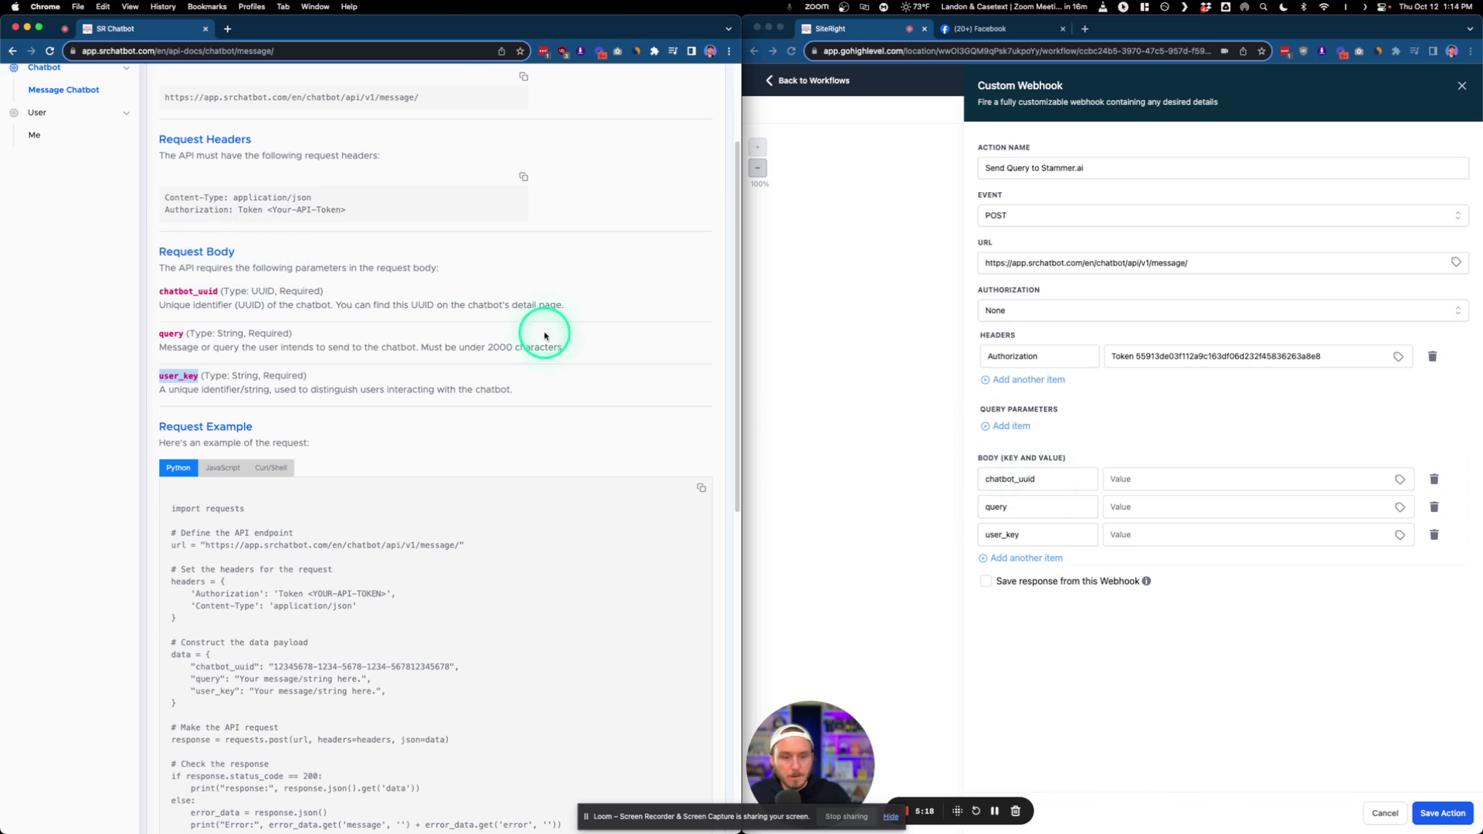
{"action": "scroll", "coordinate": [262, 295], "scroll_direction": "up", "scroll_amount": 4}
{"action": "key", "text": "super+Left"}
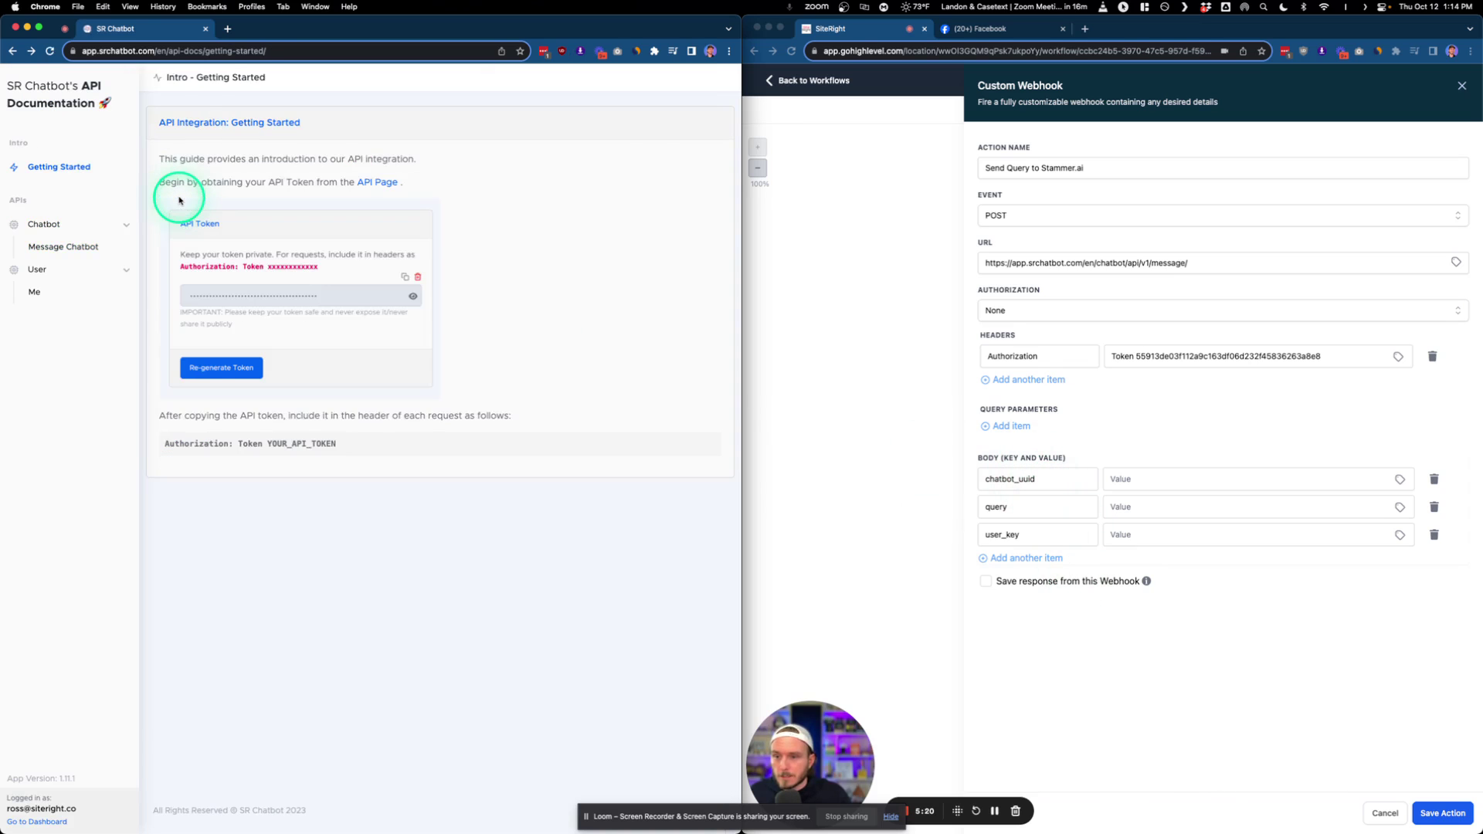
{"action": "key", "text": "super+Left"}
- Copy the ZAPIER API TEST chatbot's UUID (92eb0e19-ad36-4e94-a64b-27e3fbddd0ad) into the chatbot_uuid value
{"action": "left_click", "coordinate": [44, 212]}
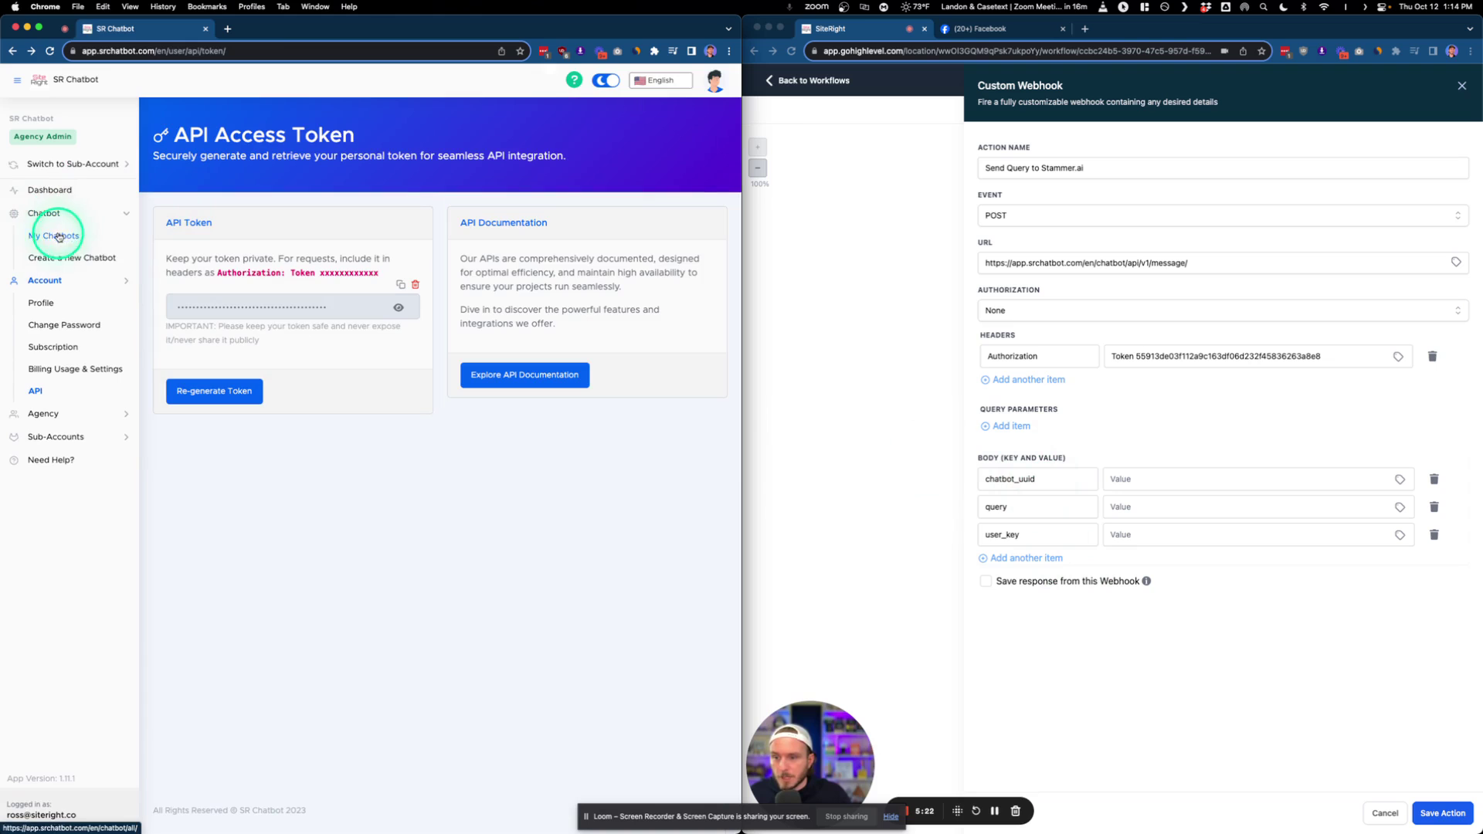
{"action": "scroll", "coordinate": [331, 421], "scroll_direction": "down", "scroll_amount": 5}
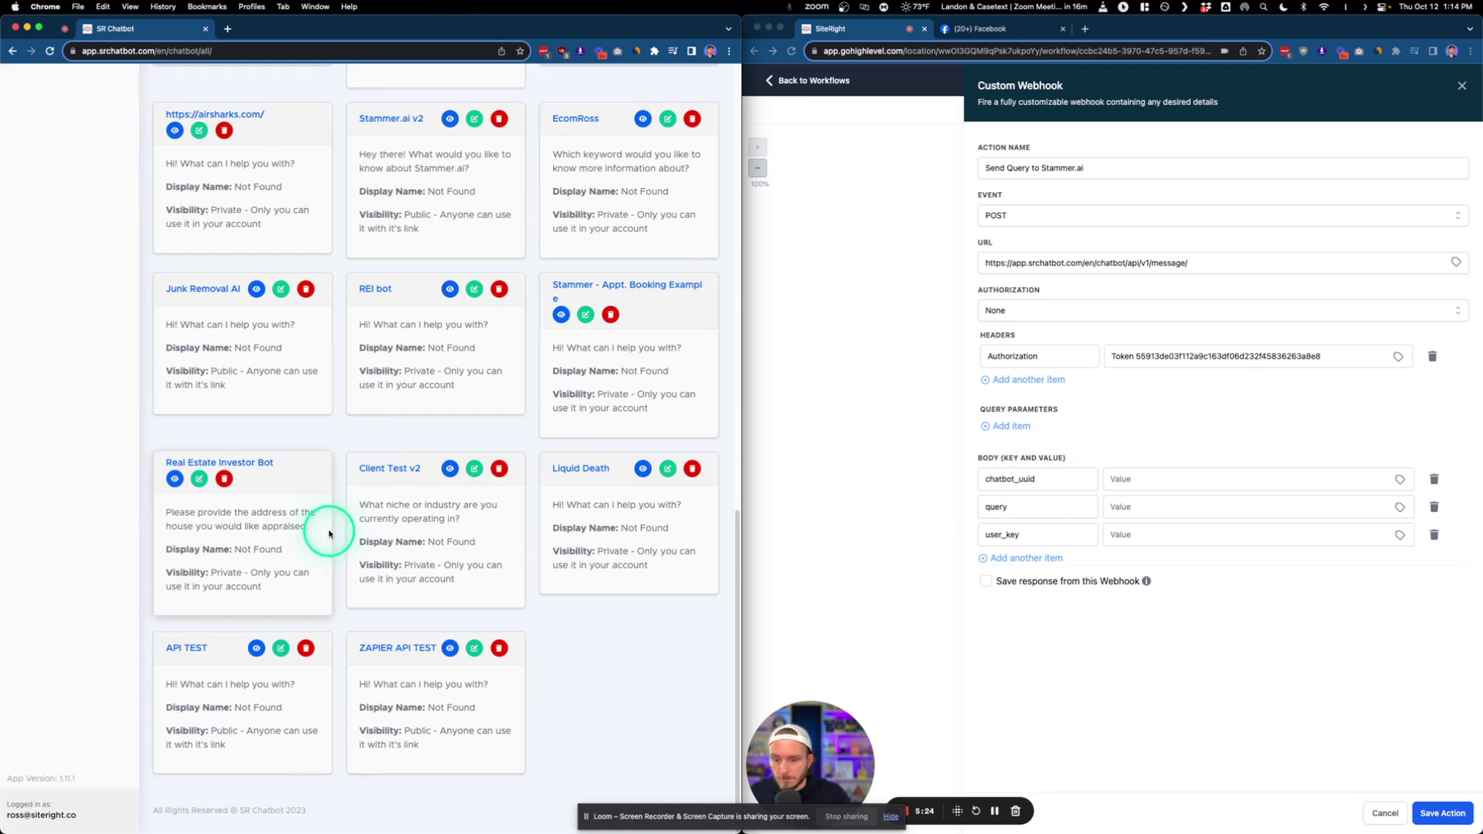
{"action": "left_click", "coordinate": [449, 648]}
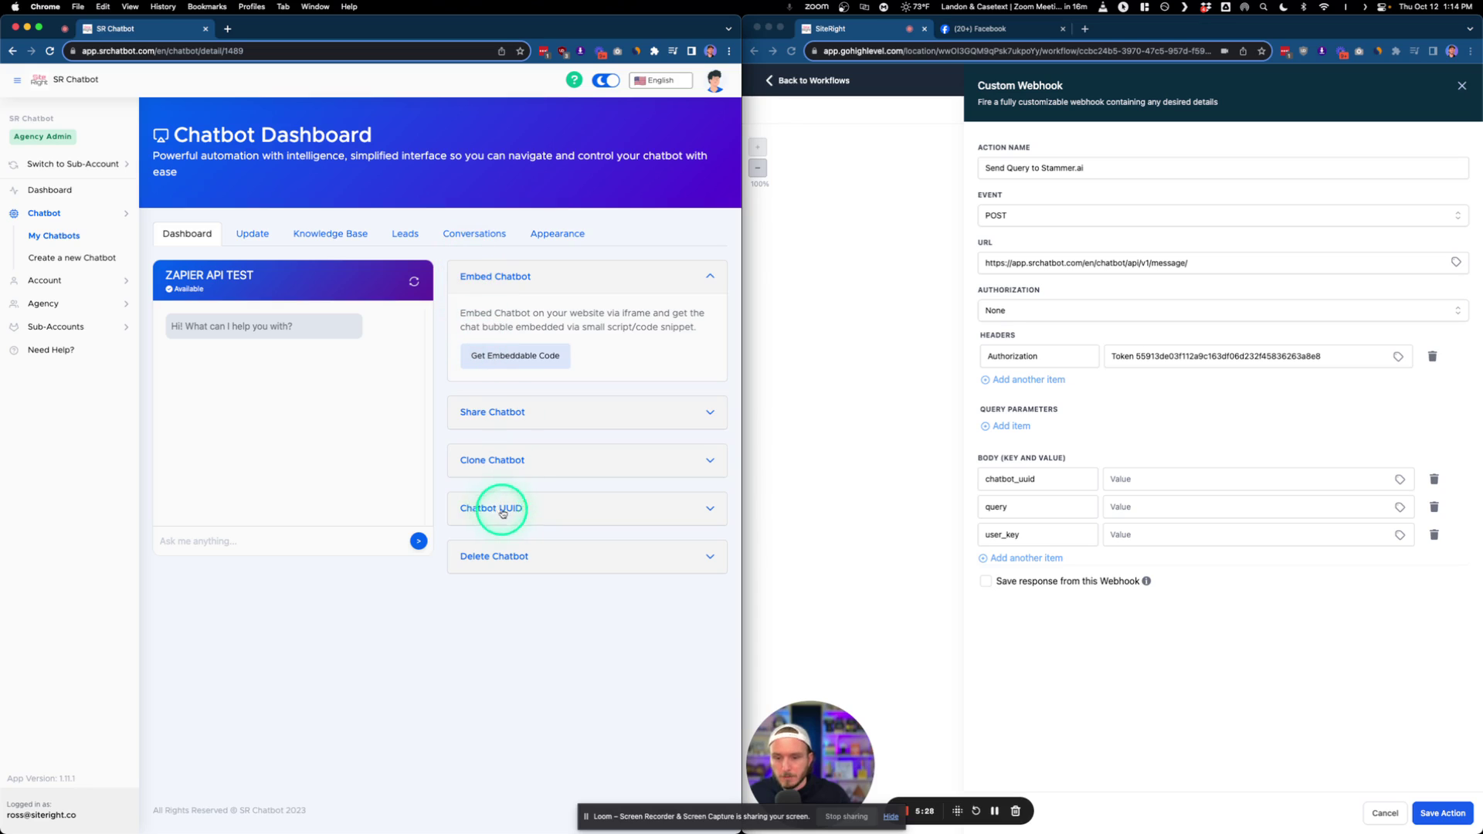
{"action": "left_click", "coordinate": [512, 516]}
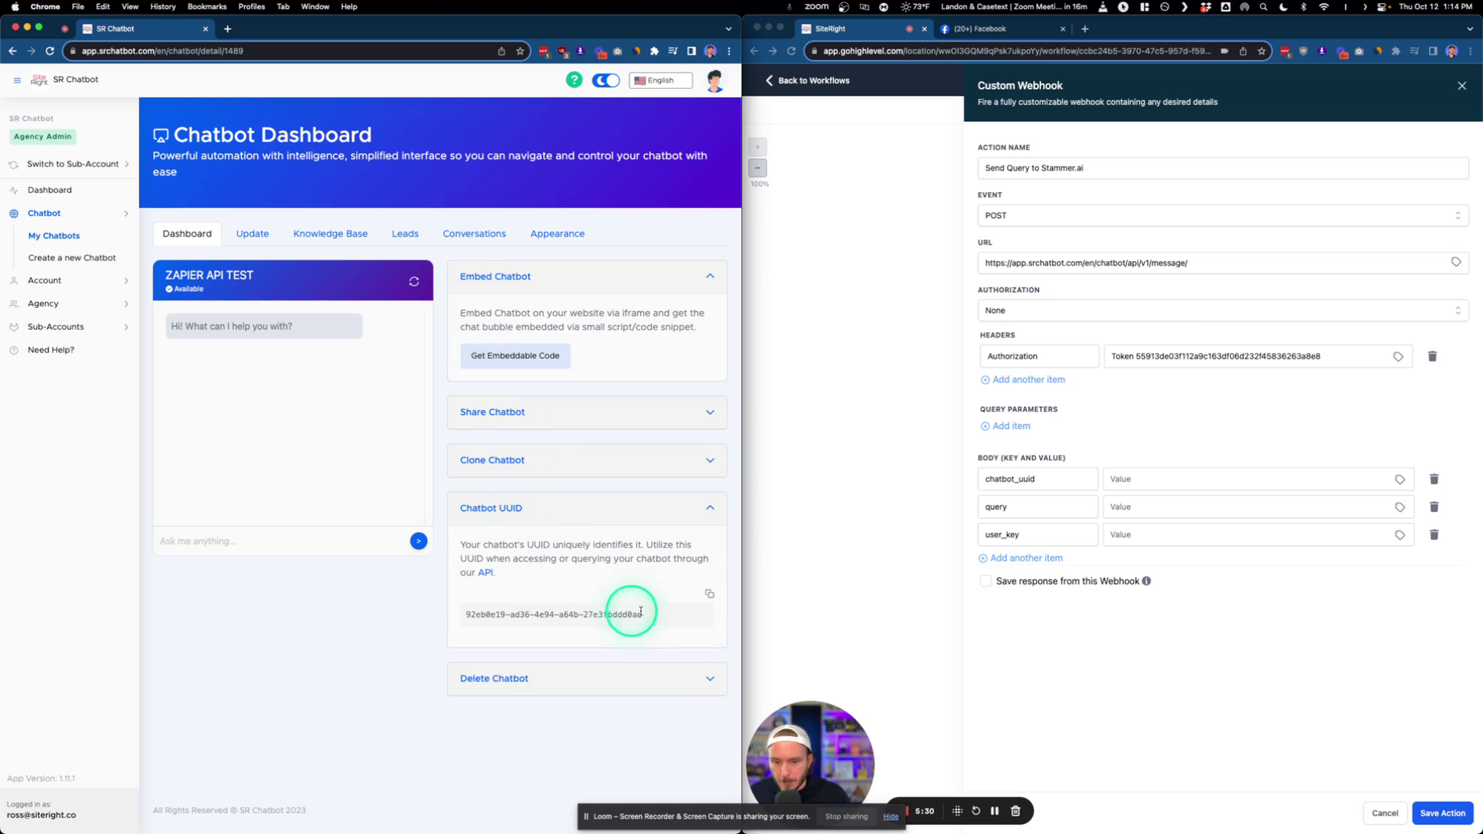
{"action": "left_click", "coordinate": [704, 595]}
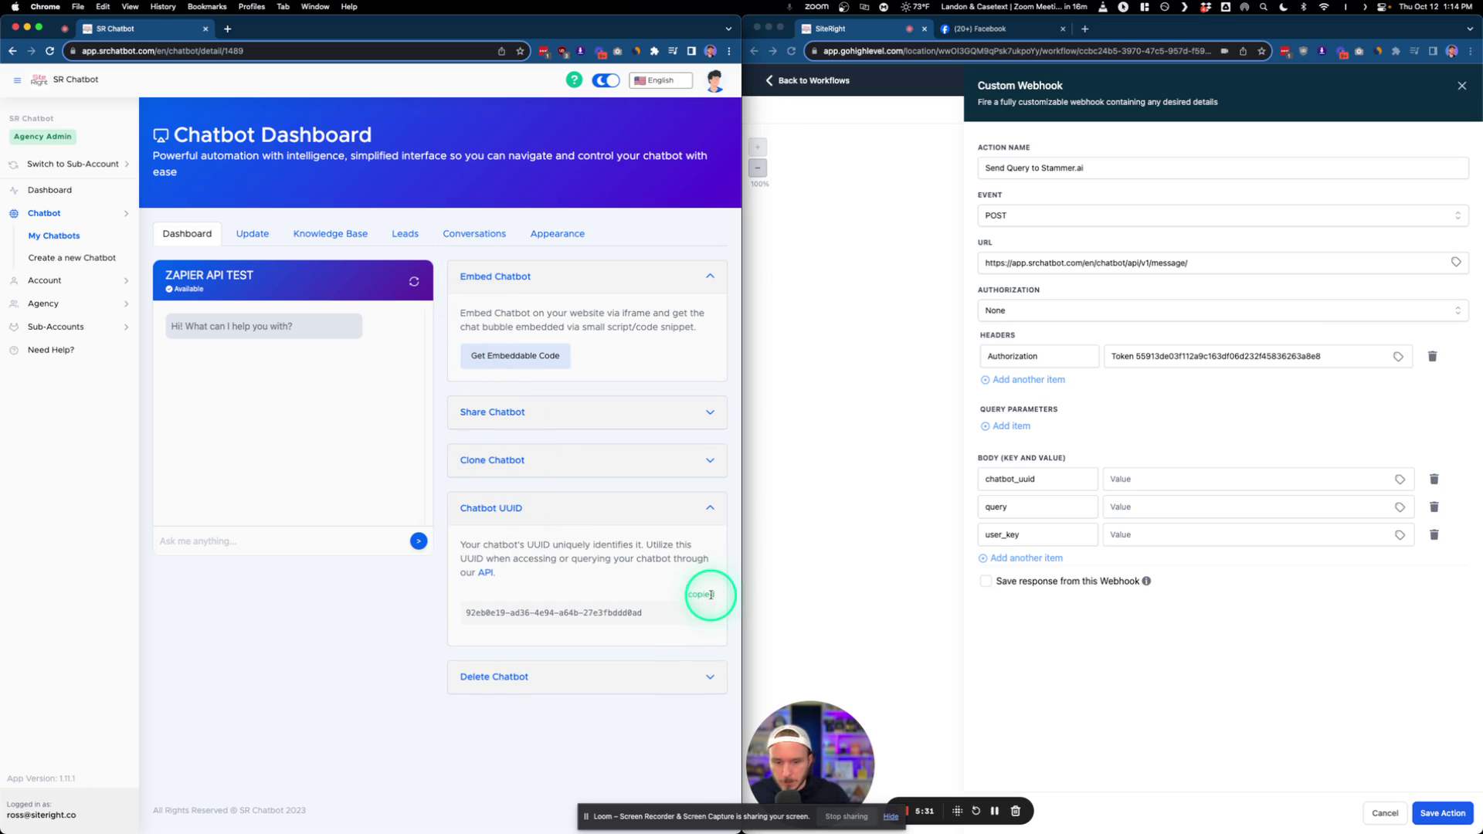
{"action": "left_click", "coordinate": [1126, 480]}
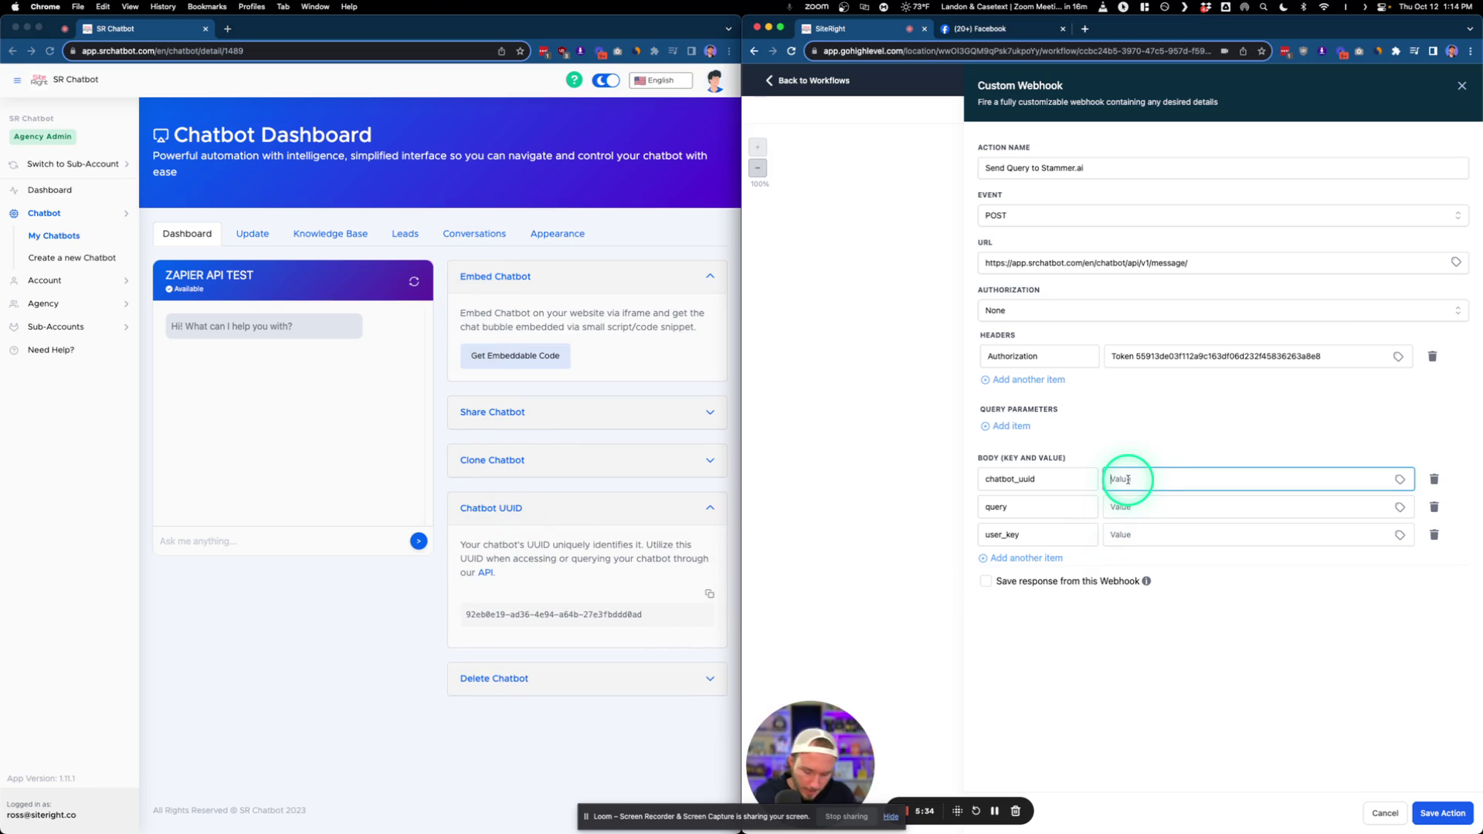
{"action": "left_click", "coordinate": [1119, 507]}
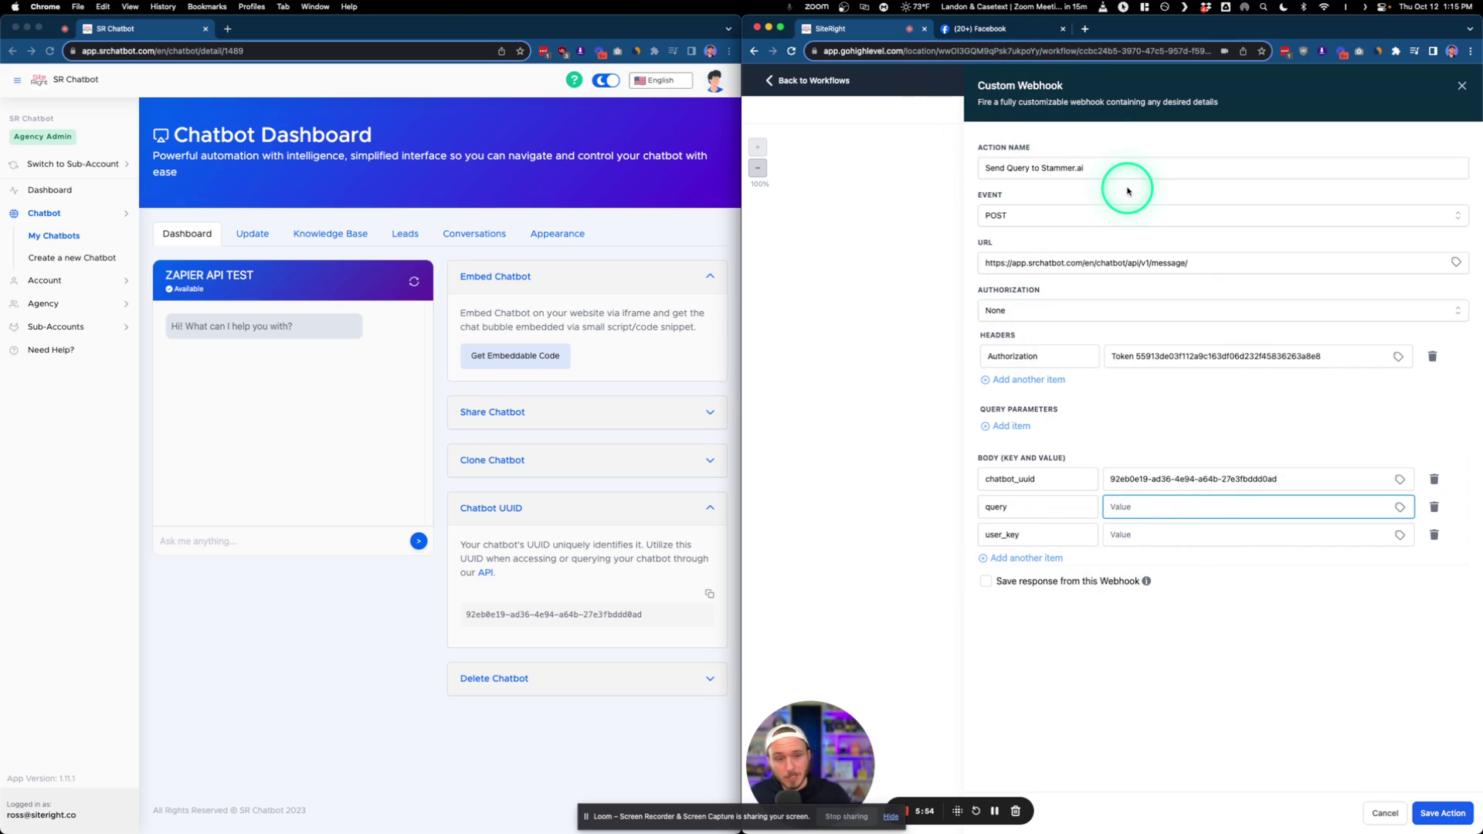
- Insert {{message.body}} as the webhook query value, then select it for replacement with 'hey there'
{"action": "left_click", "coordinate": [1401, 510]}
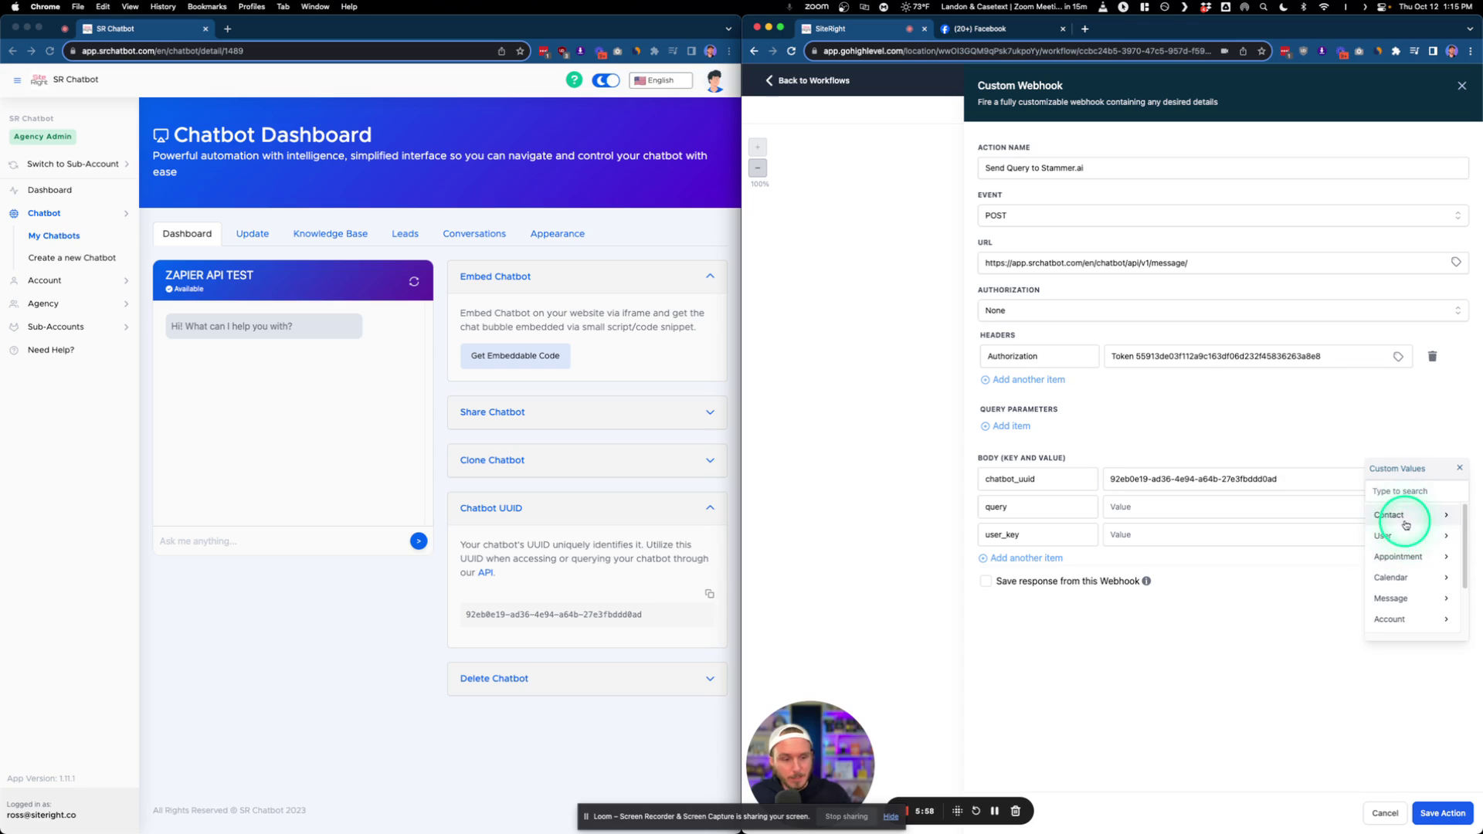
{"action": "left_click", "coordinate": [1396, 515]}
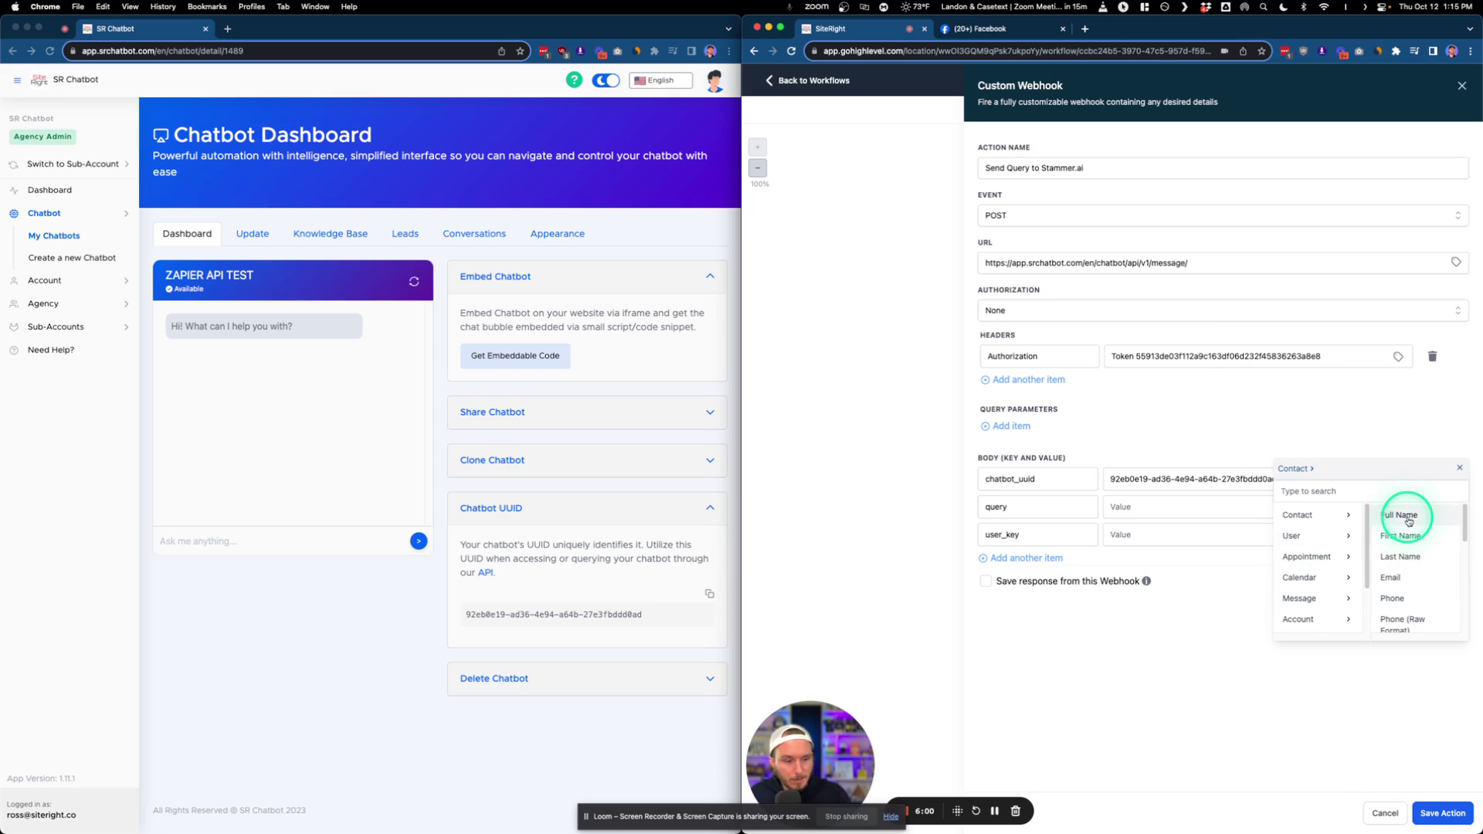
{"action": "scroll", "coordinate": [1407, 546], "scroll_direction": "down", "scroll_amount": 5}
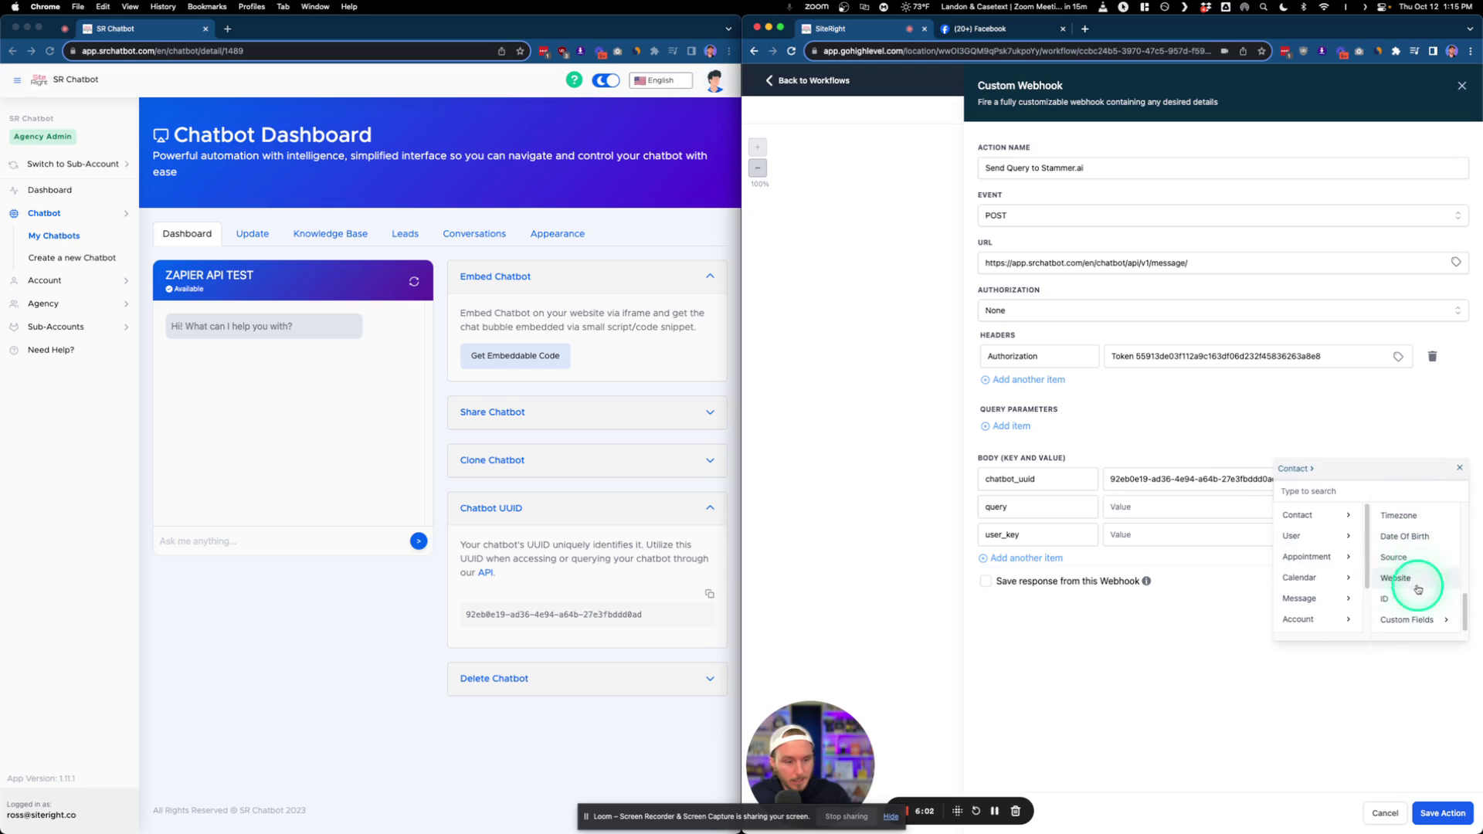
{"action": "left_click", "coordinate": [1459, 468]}
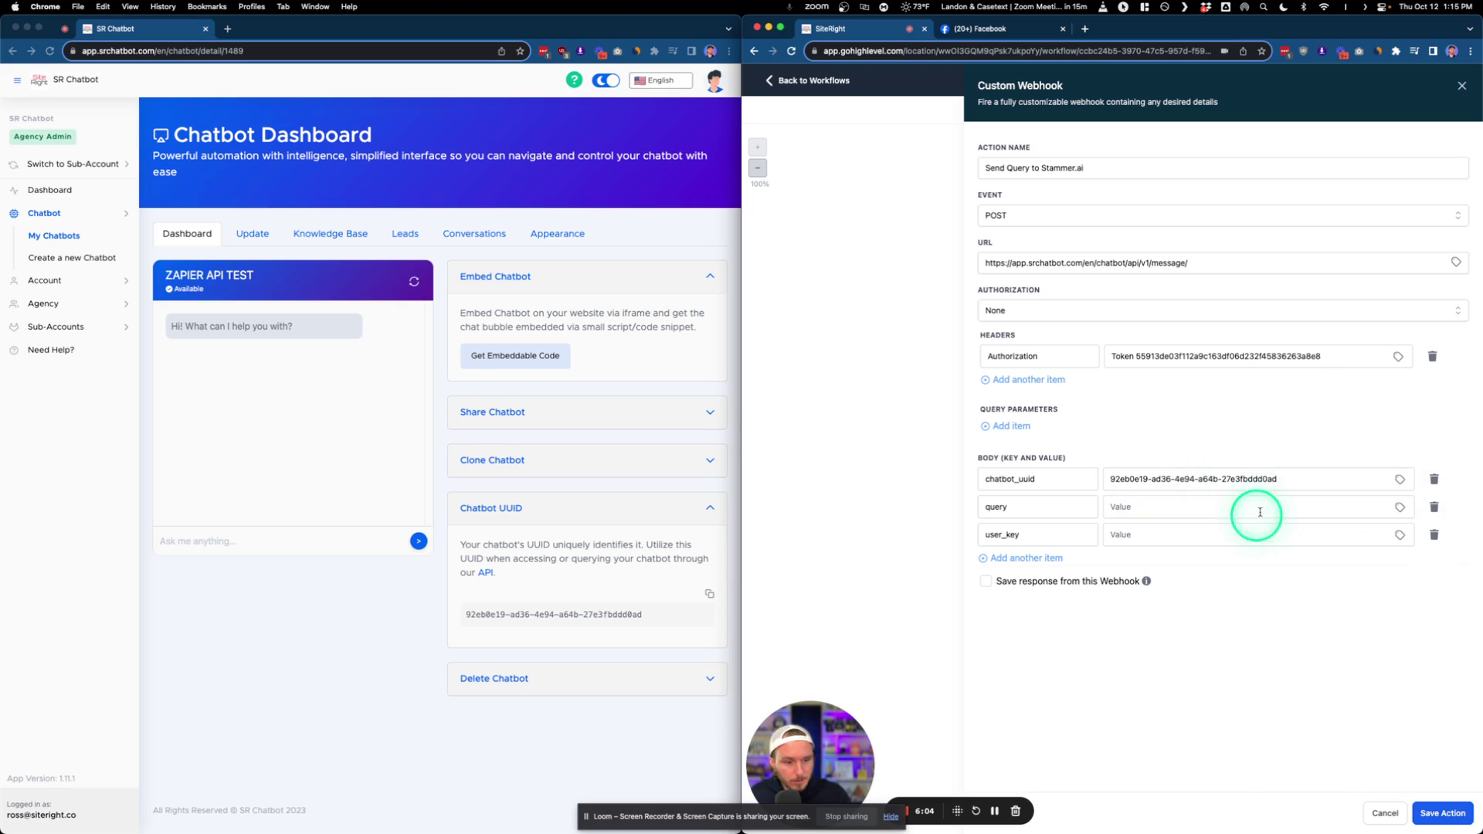
{"action": "left_click", "coordinate": [1399, 507]}
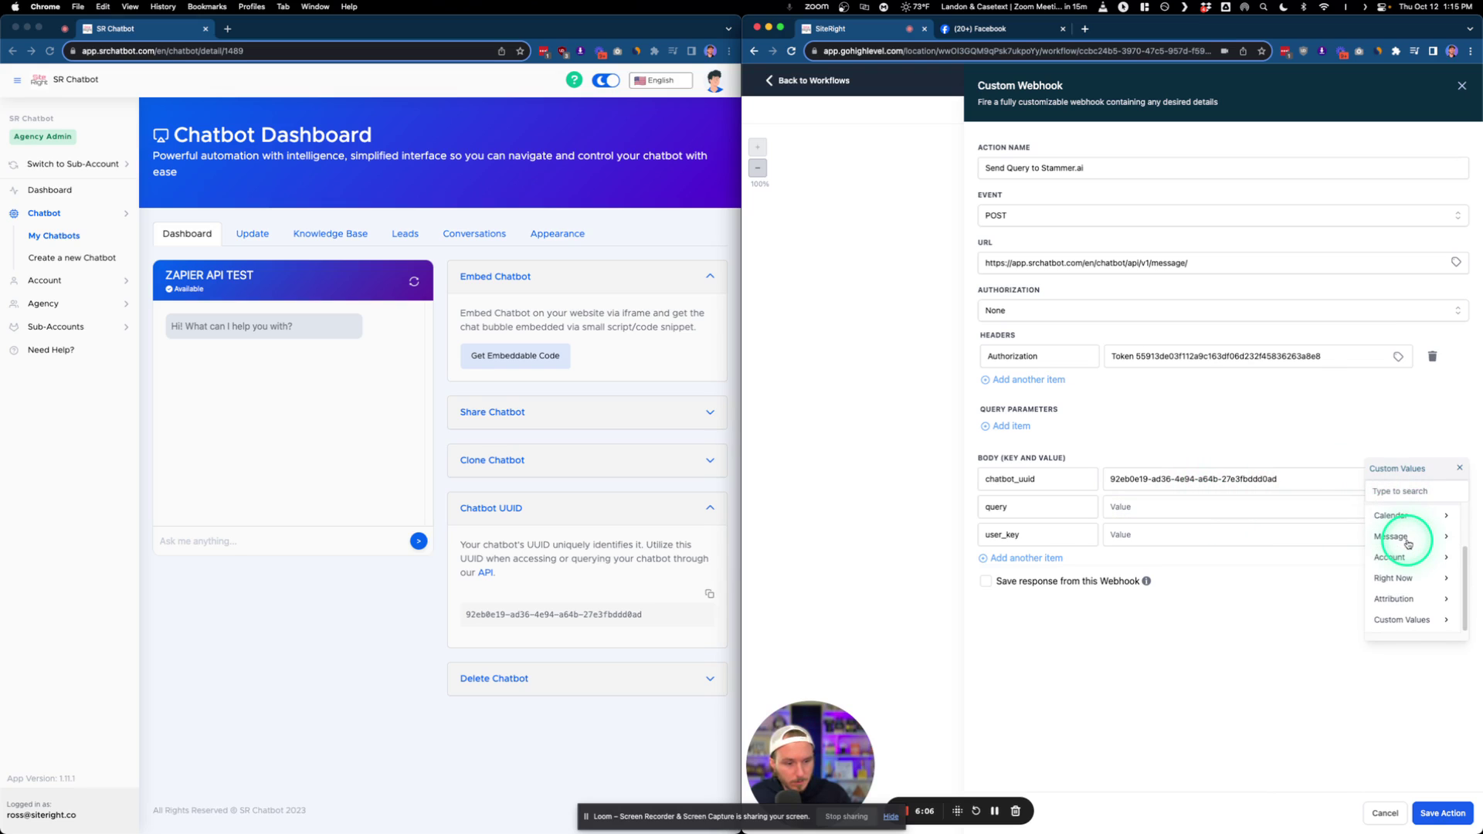
{"action": "left_click", "coordinate": [1407, 537]}
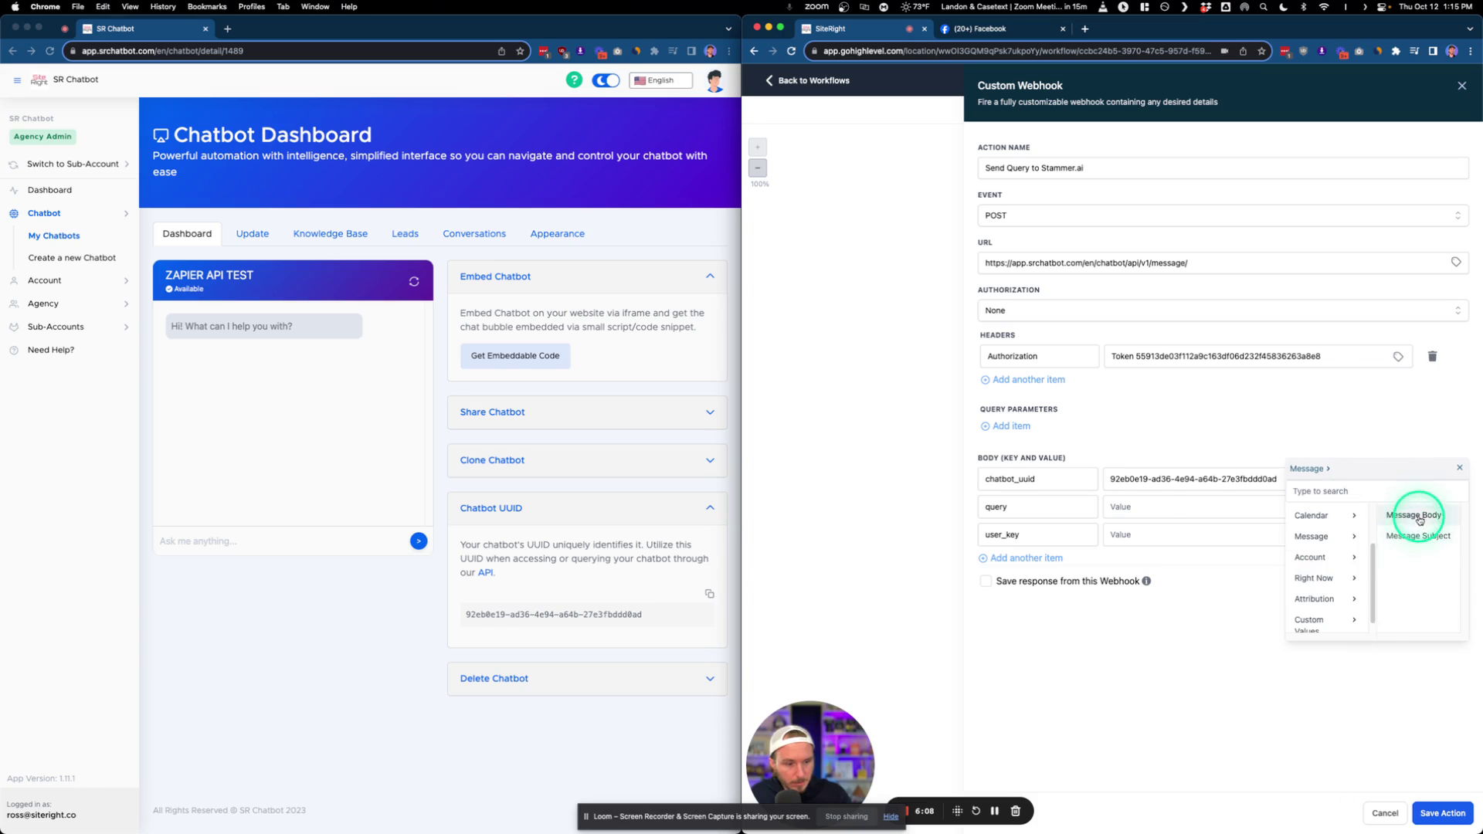
{"action": "left_click", "coordinate": [1423, 526]}
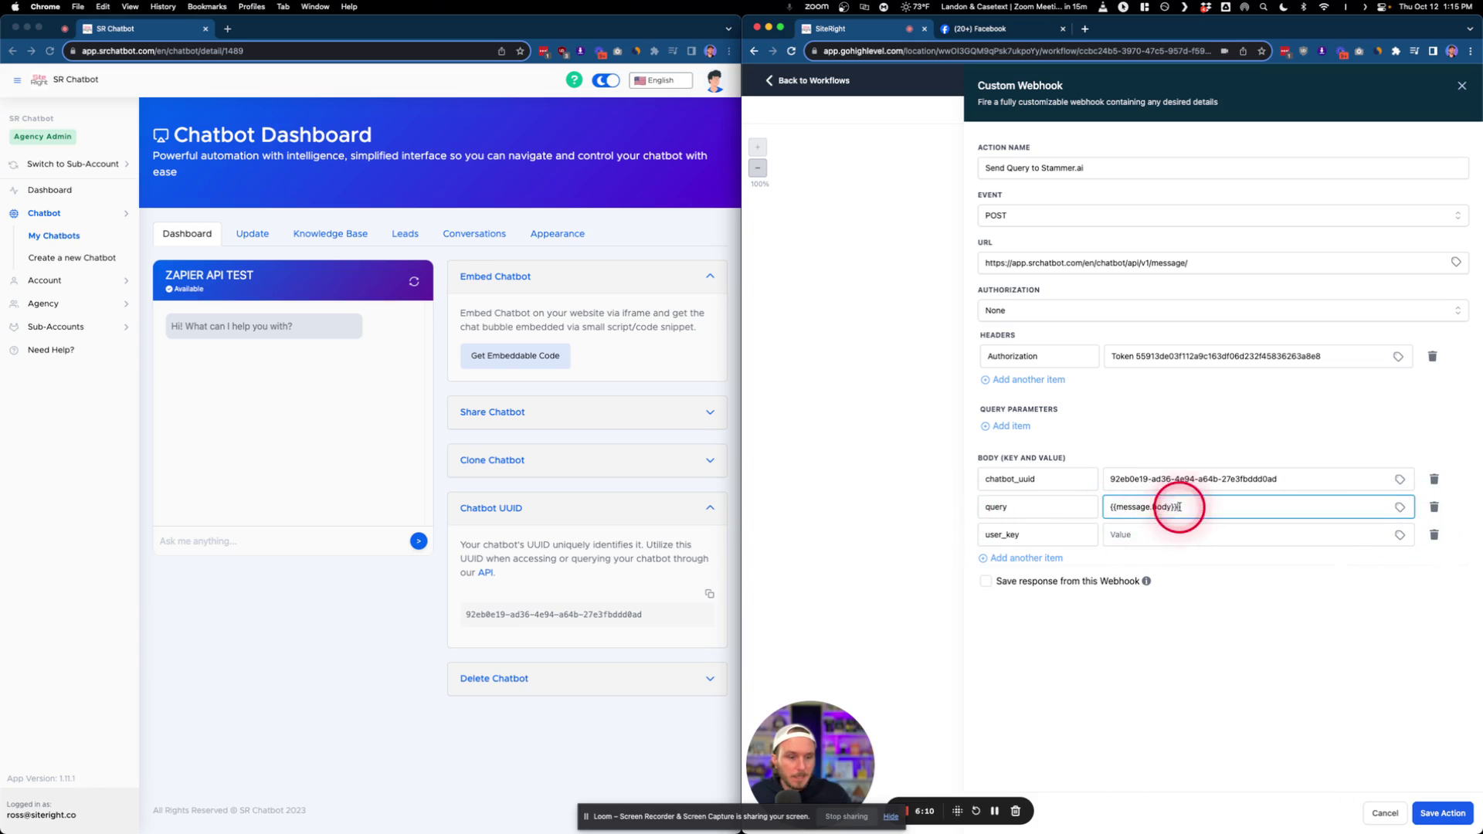
{"action": "left_click_drag", "start_coordinate": [1181, 506], "coordinate": [1094, 508]}
{"action": "type", "text": "hey there"}
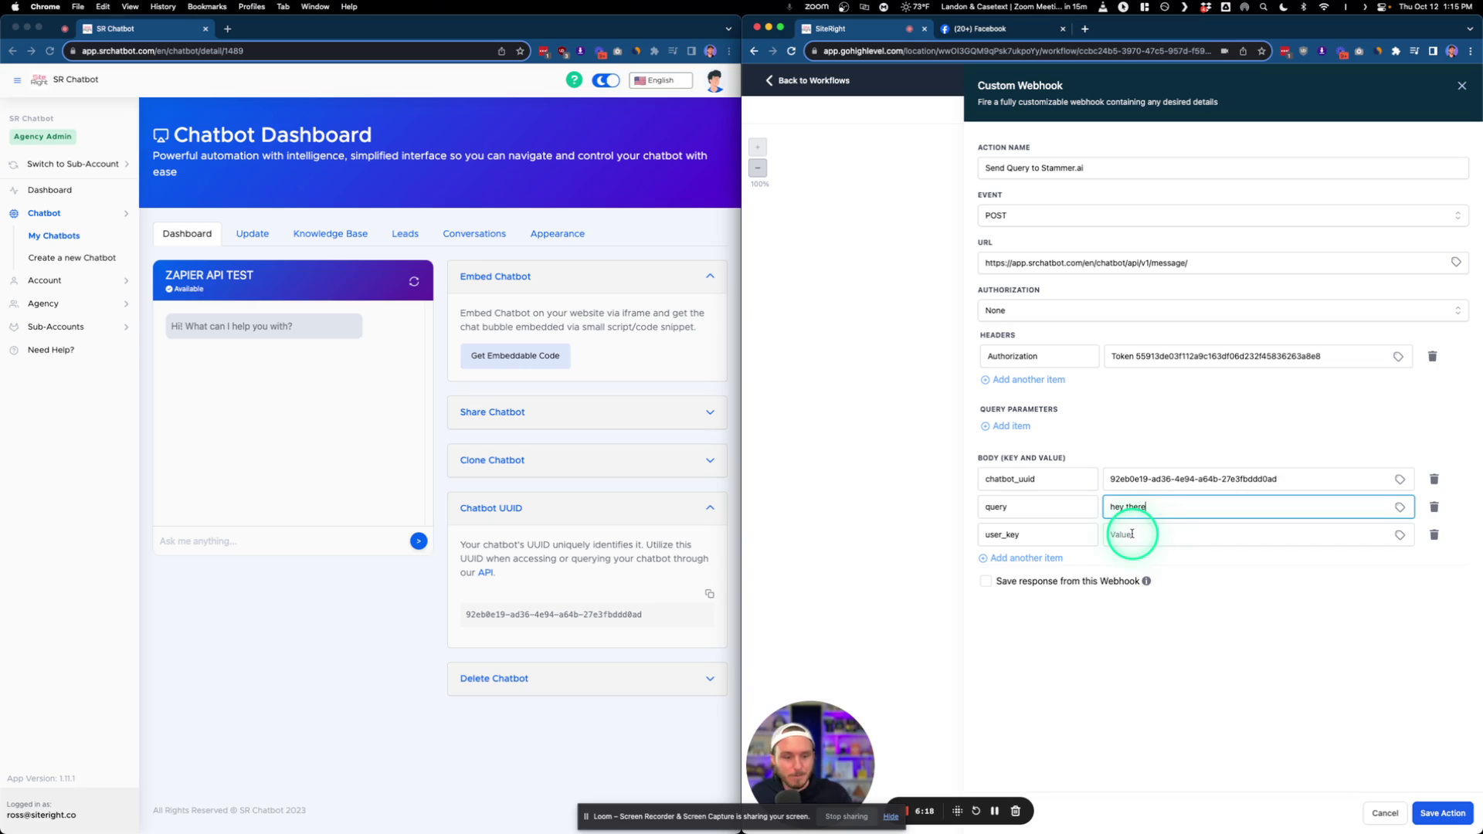
- Set the user_key value to the contact's ID, {{contact.id}}
{"action": "left_click", "coordinate": [1171, 535]}
{"action": "left_click", "coordinate": [1400, 536]}
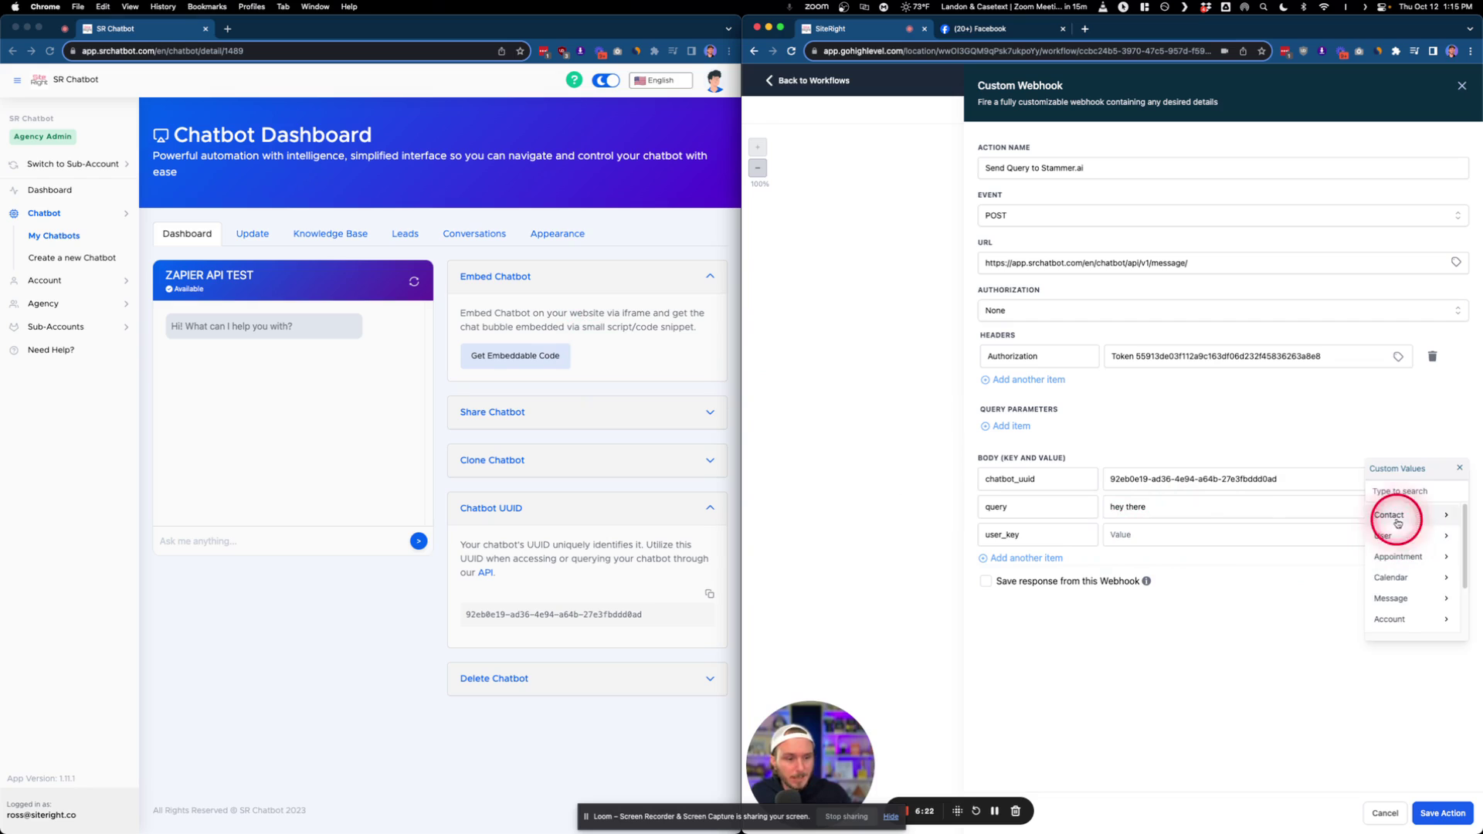
{"action": "scroll", "coordinate": [1400, 527], "scroll_direction": "down", "scroll_amount": 5}
{"action": "scroll", "coordinate": [1400, 528], "scroll_direction": "down", "scroll_amount": 5}
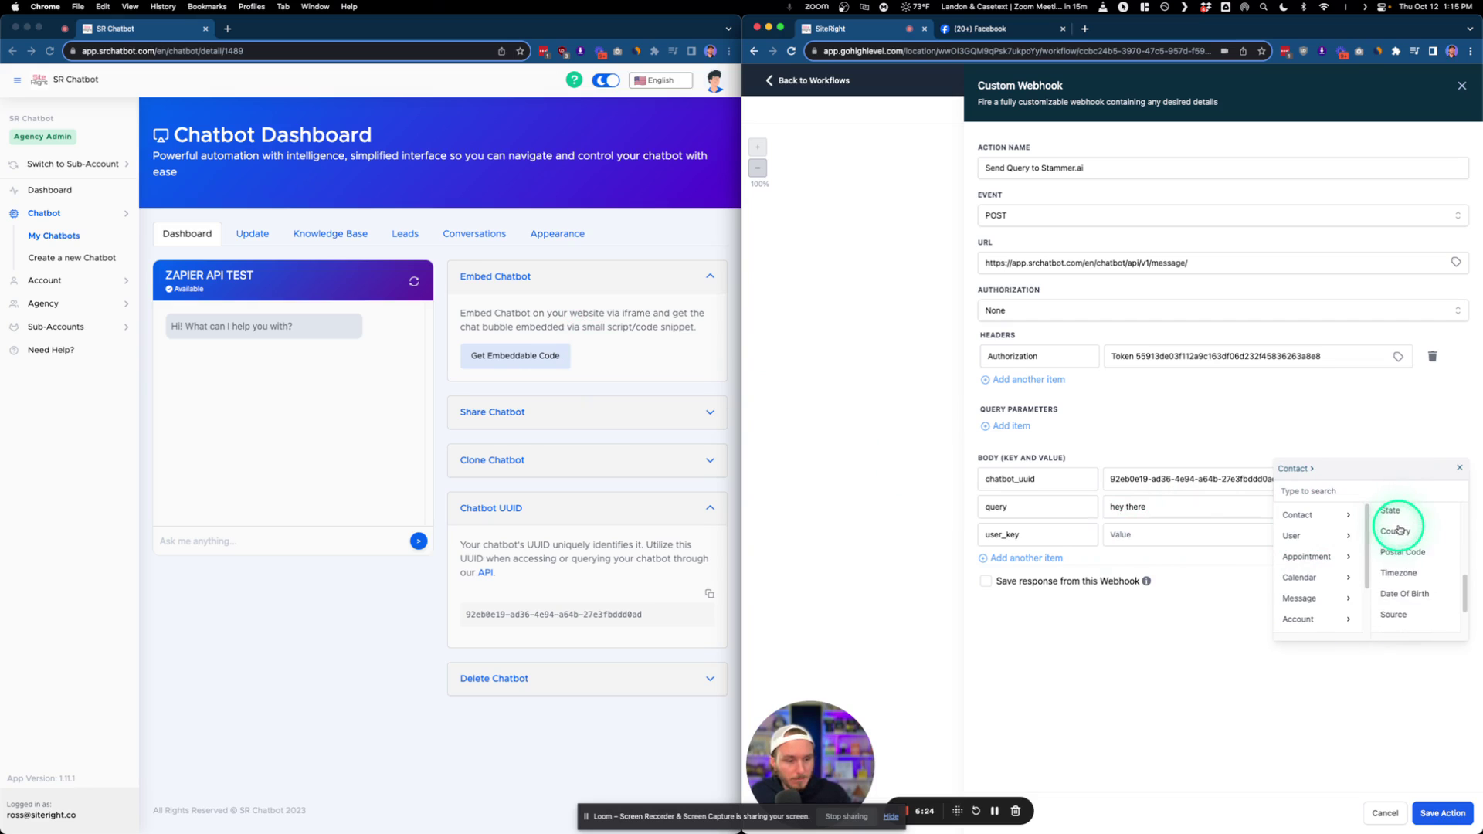
{"action": "left_click", "coordinate": [1386, 622]}
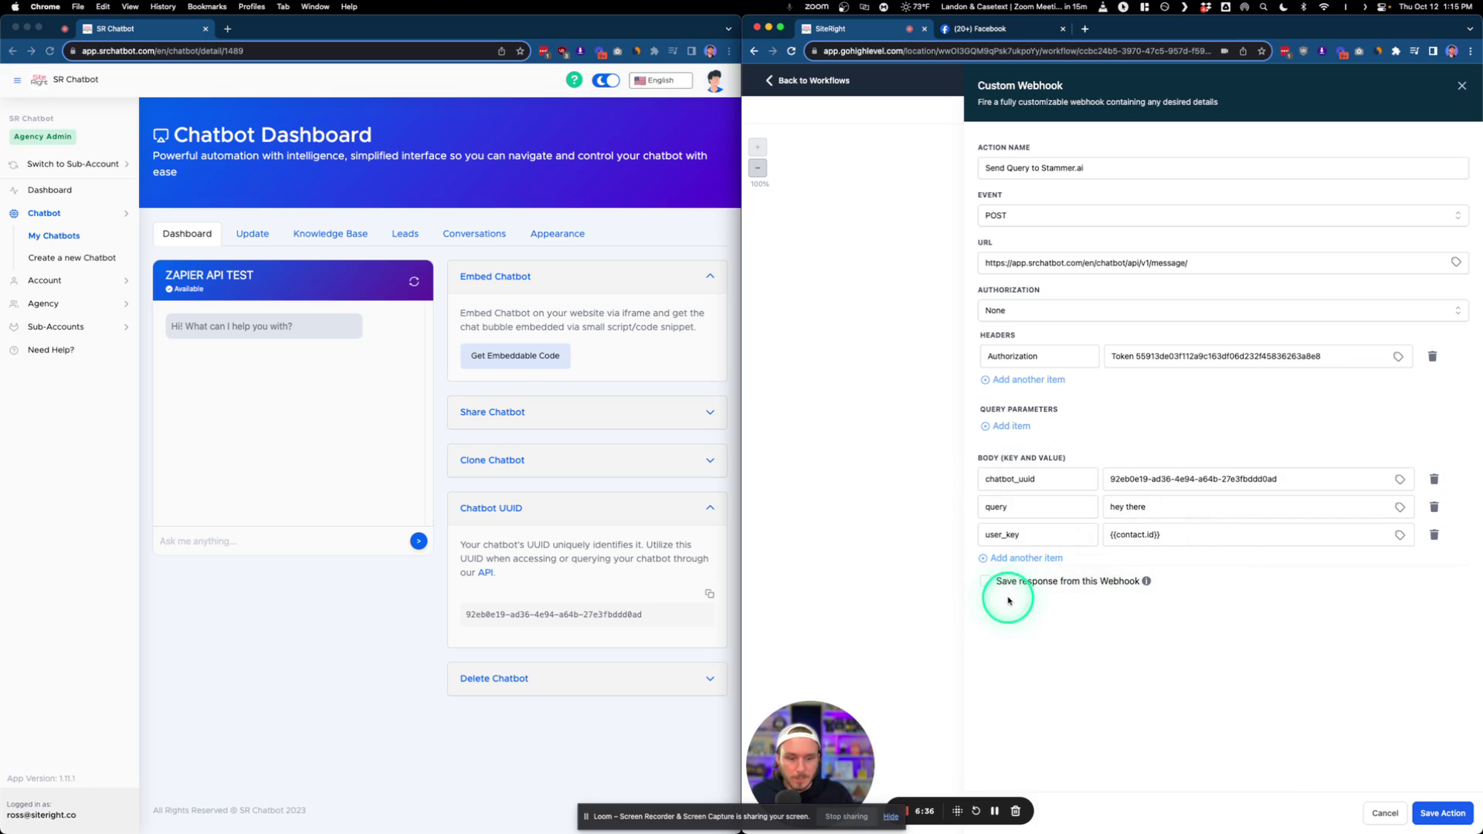
- Save the webhook's response and send a test request for a selected contact
{"action": "left_click", "coordinate": [987, 582]}
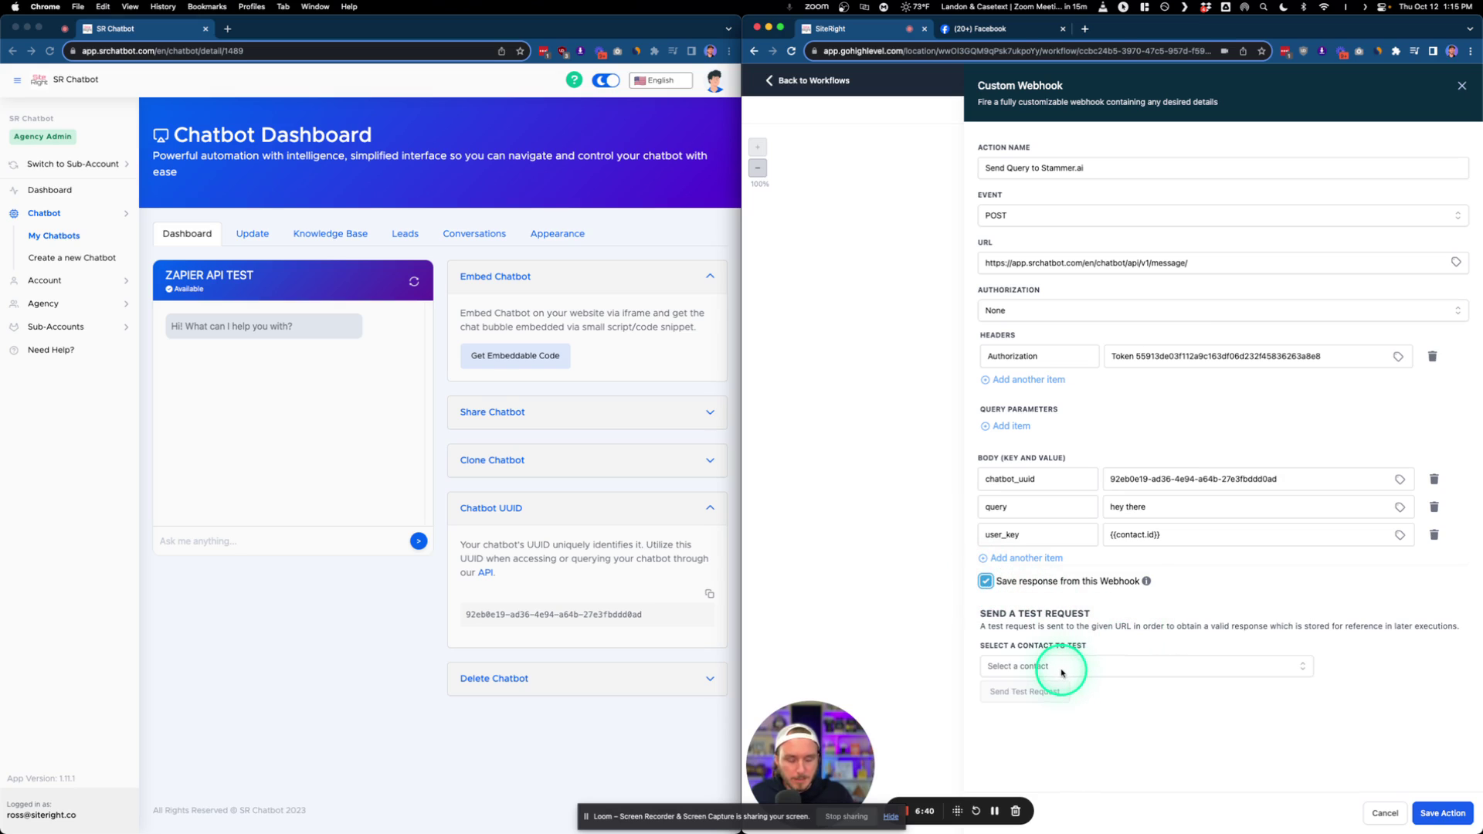
{"action": "left_click", "coordinate": [1102, 667]}
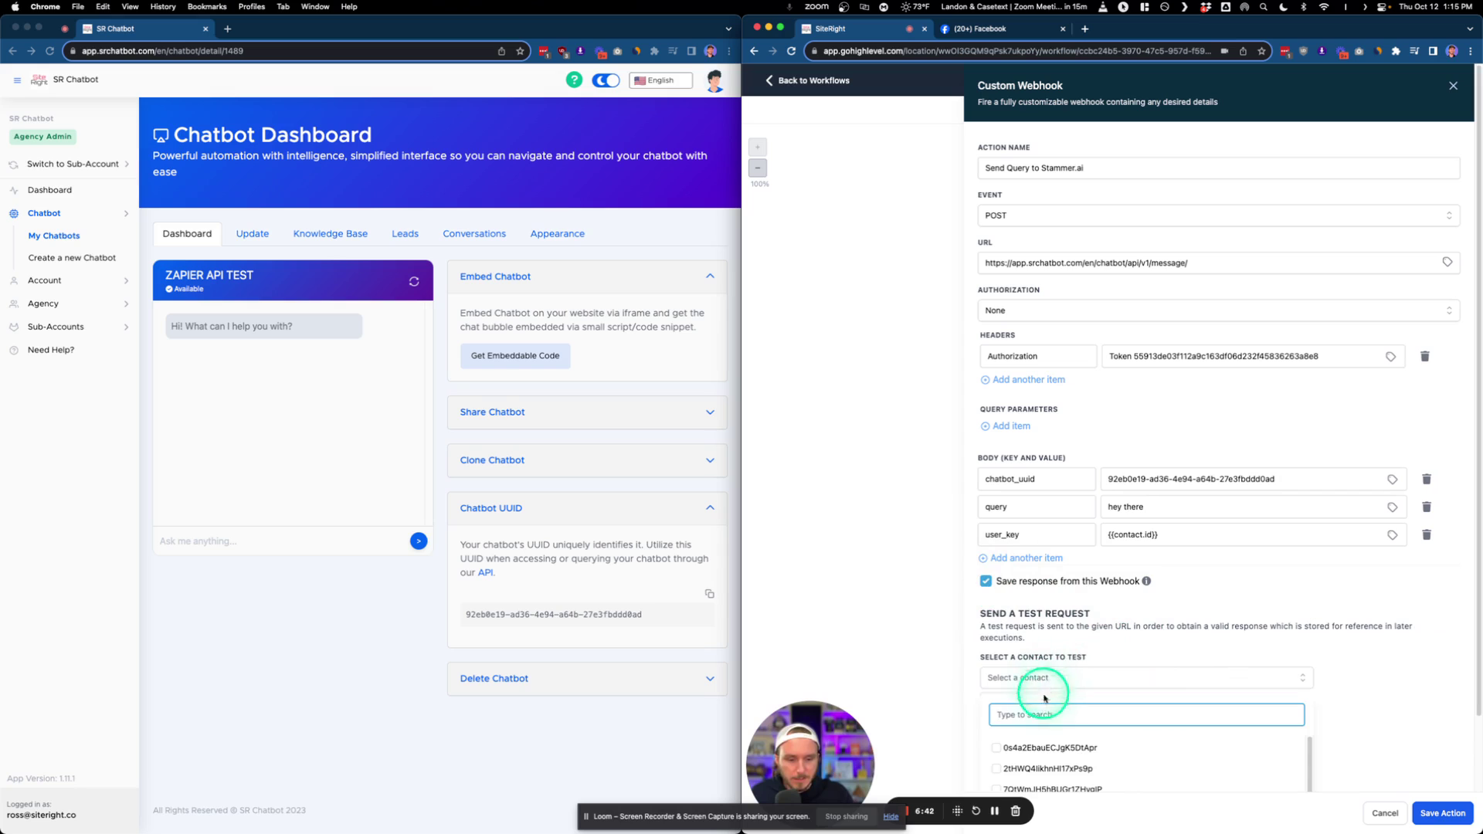
{"action": "type", "text": "ross f"}
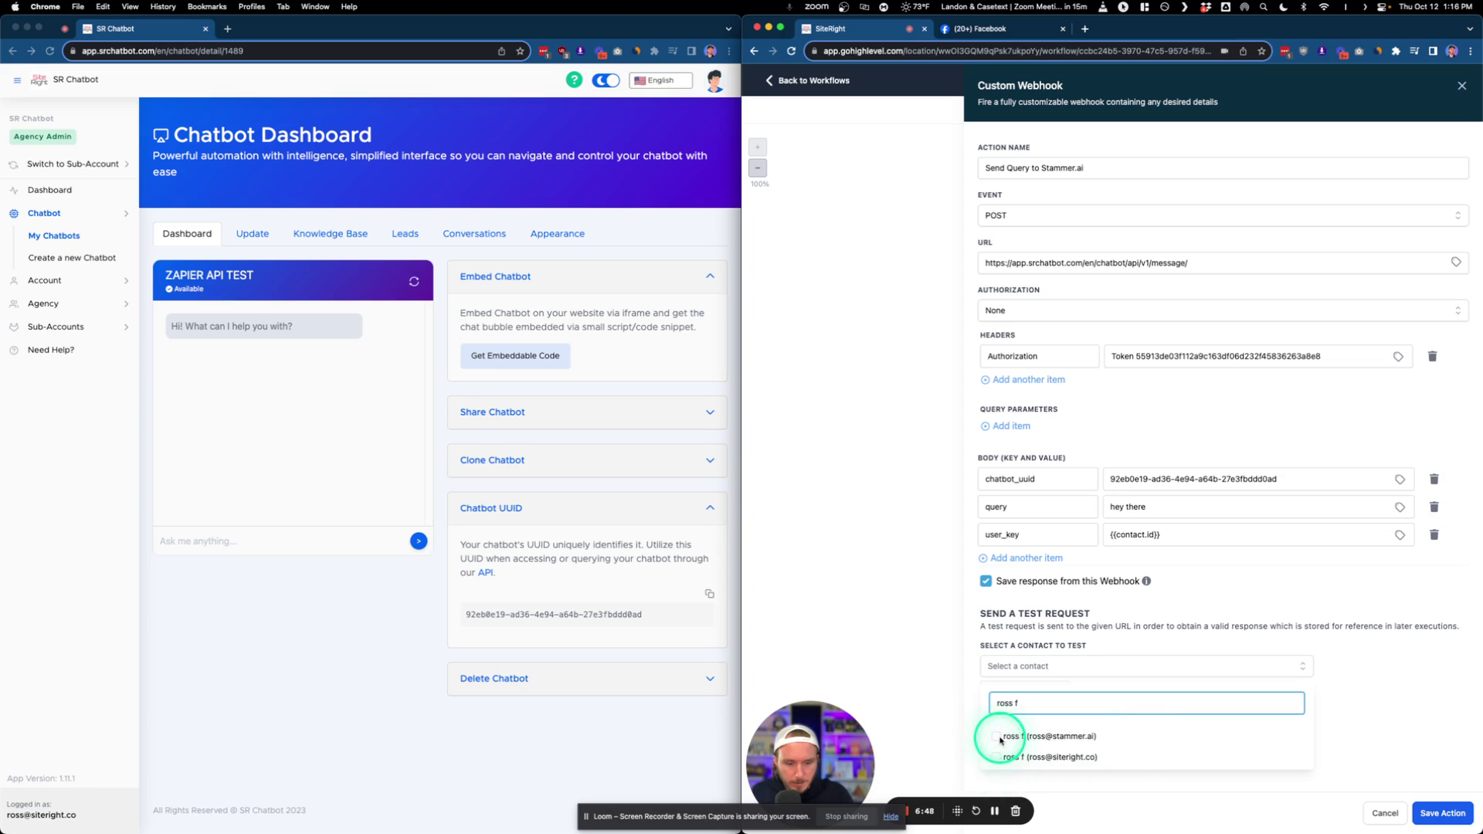
{"action": "left_click", "coordinate": [1001, 737]}
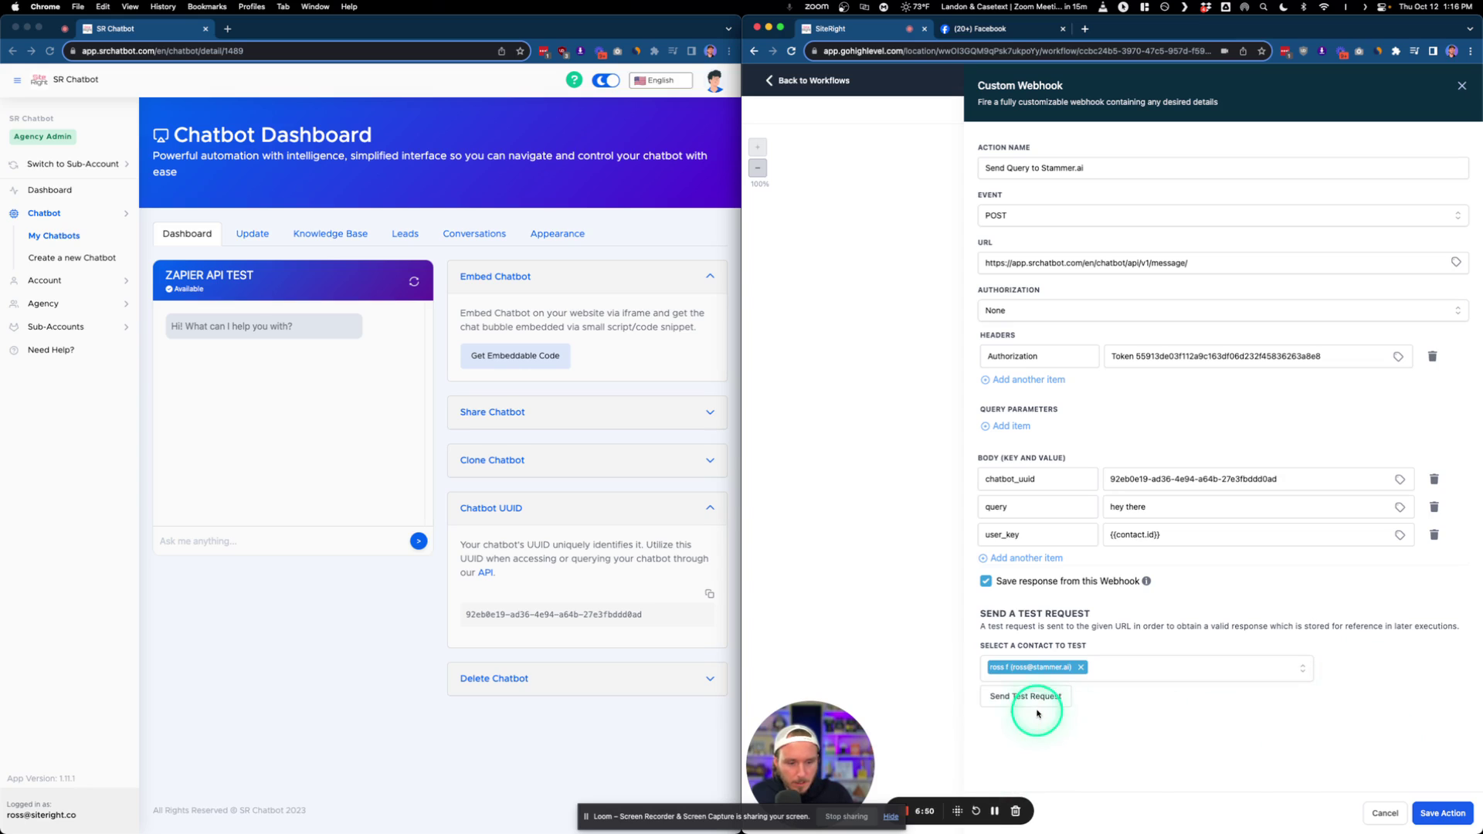
{"action": "left_click", "coordinate": [1024, 699]}
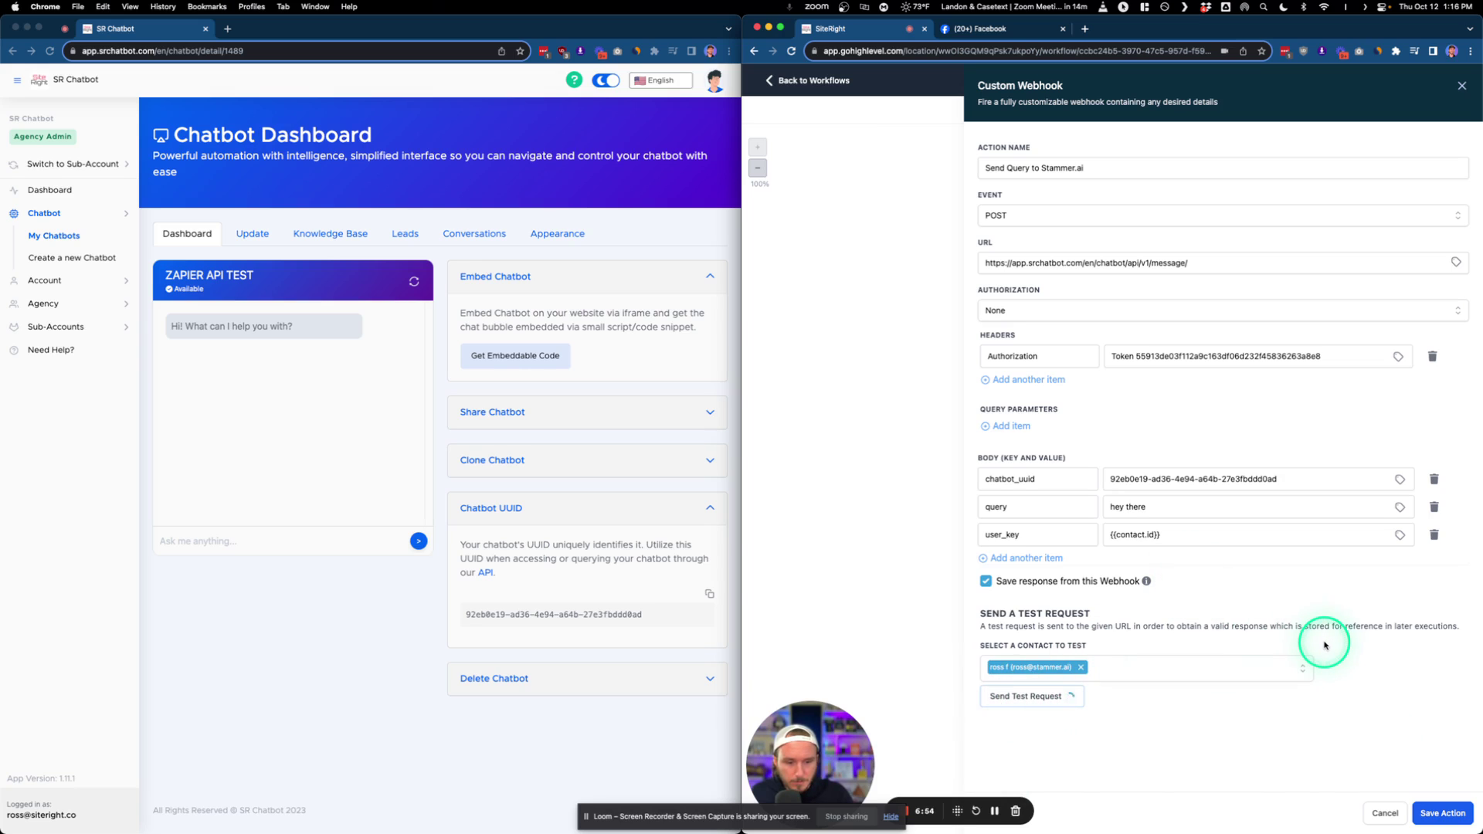
{"action": "scroll", "coordinate": [1325, 644], "scroll_direction": "down", "scroll_amount": 4}
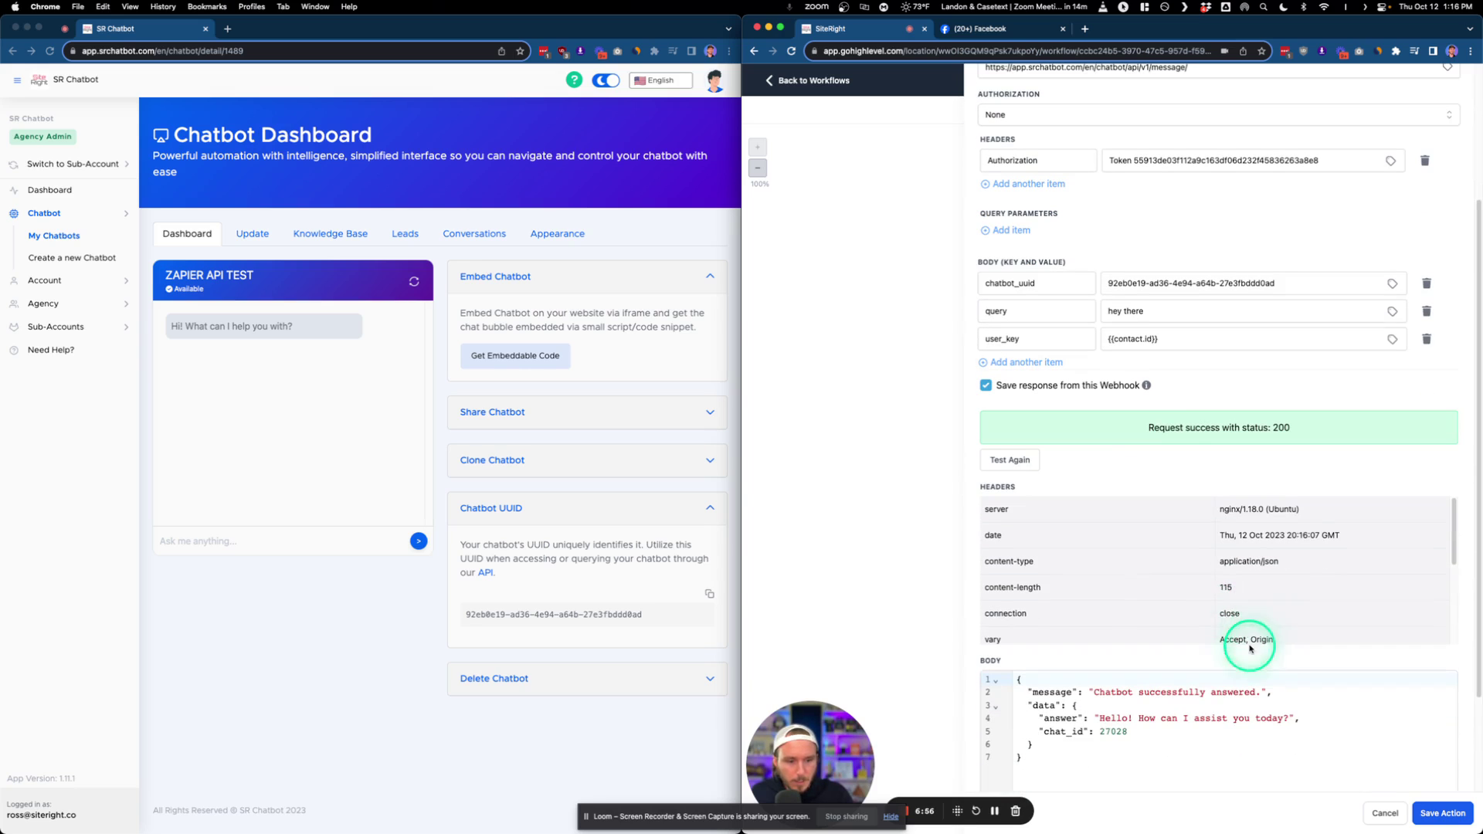
- Review the test result: status 200 and 'Chatbot successfully answered'
{"action": "left_click_drag", "start_coordinate": [1146, 427], "coordinate": [1302, 427]}
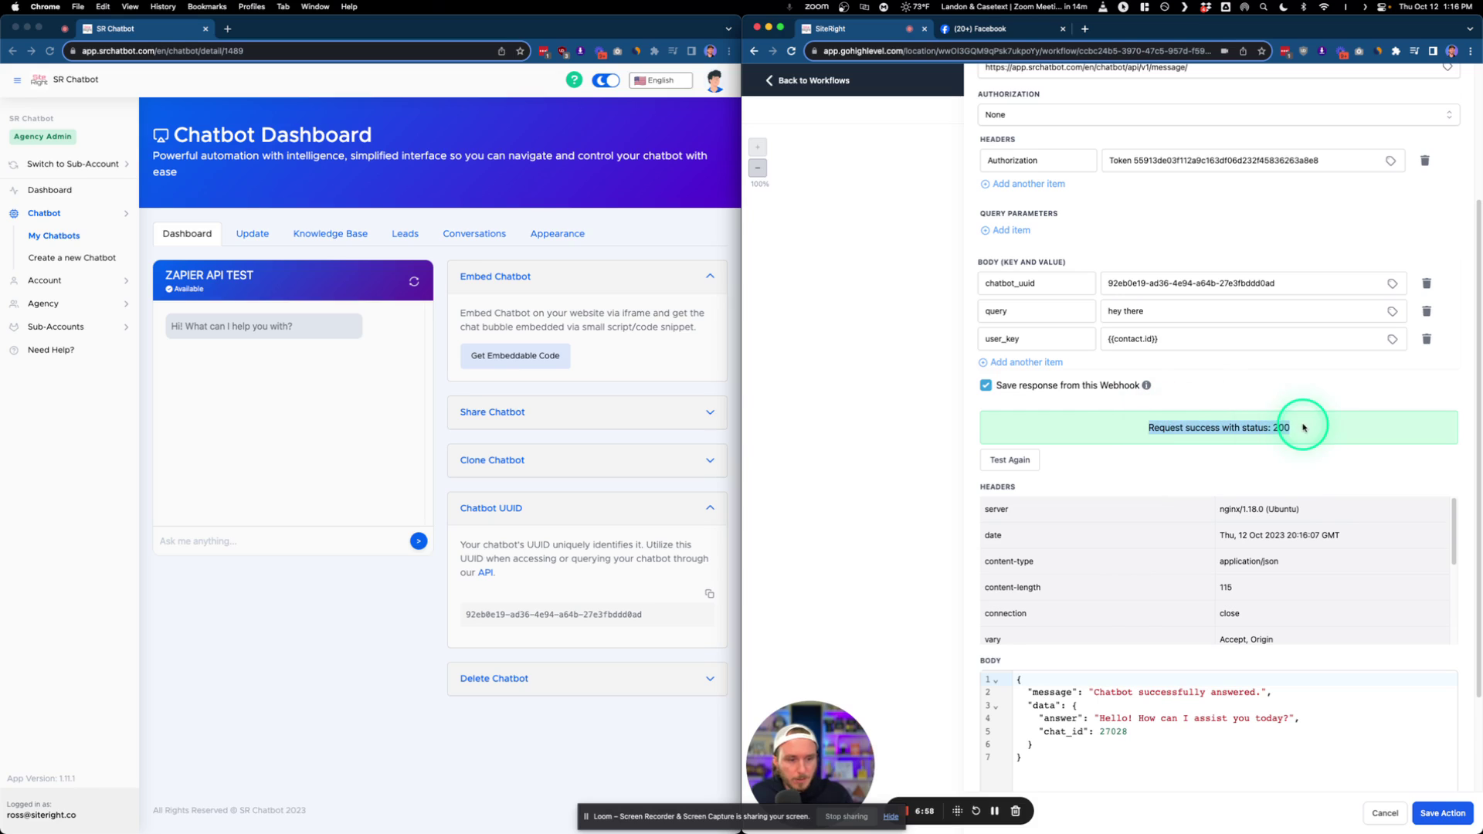
{"action": "left_click", "coordinate": [1143, 434]}
{"action": "scroll", "coordinate": [1112, 431], "scroll_direction": "down", "scroll_amount": 3}
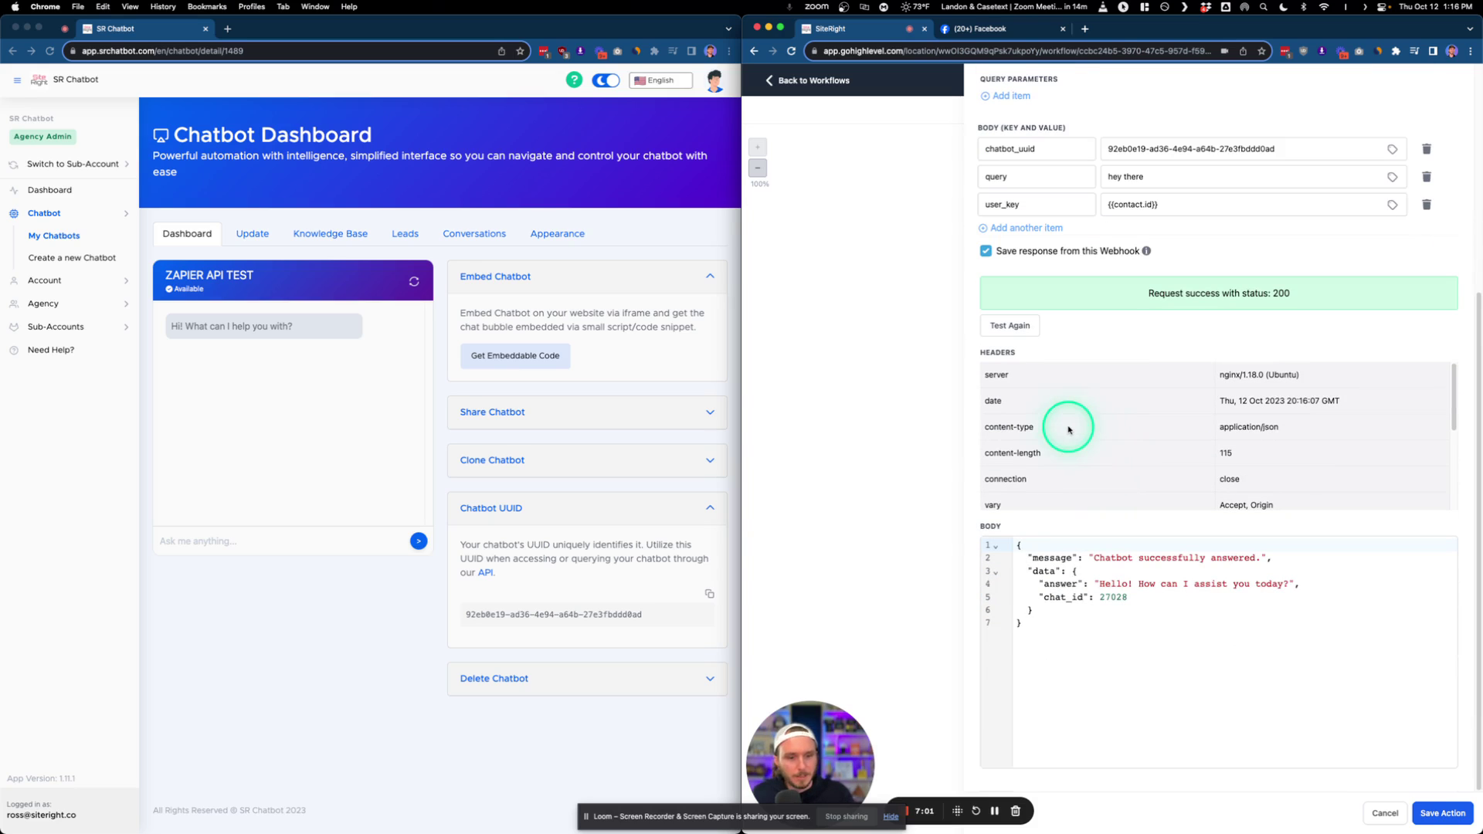
{"action": "left_click_drag", "start_coordinate": [1089, 556], "coordinate": [1261, 557]}
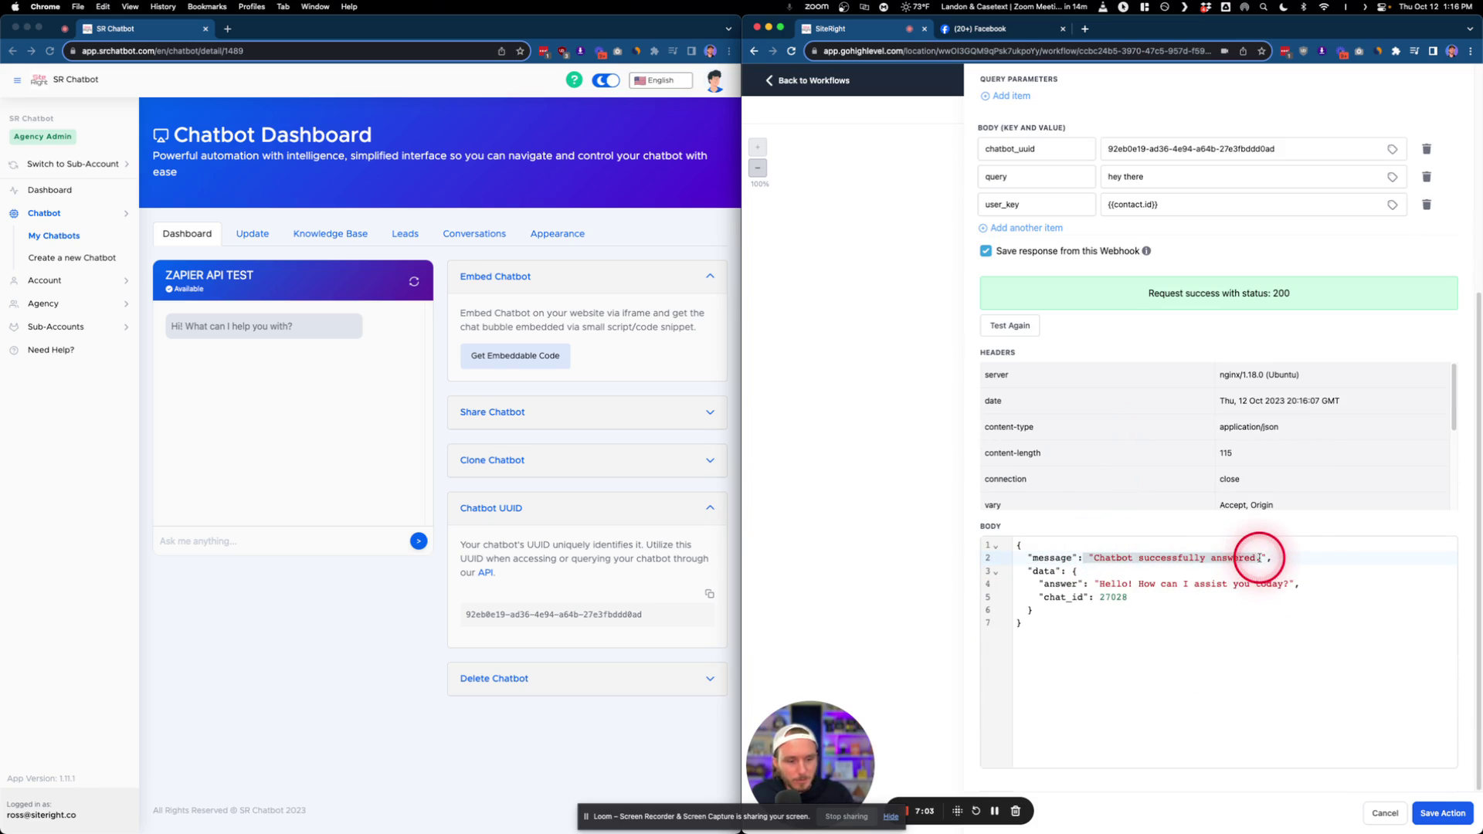
{"action": "scroll", "coordinate": [1324, 567], "scroll_direction": "up", "scroll_amount": 1}
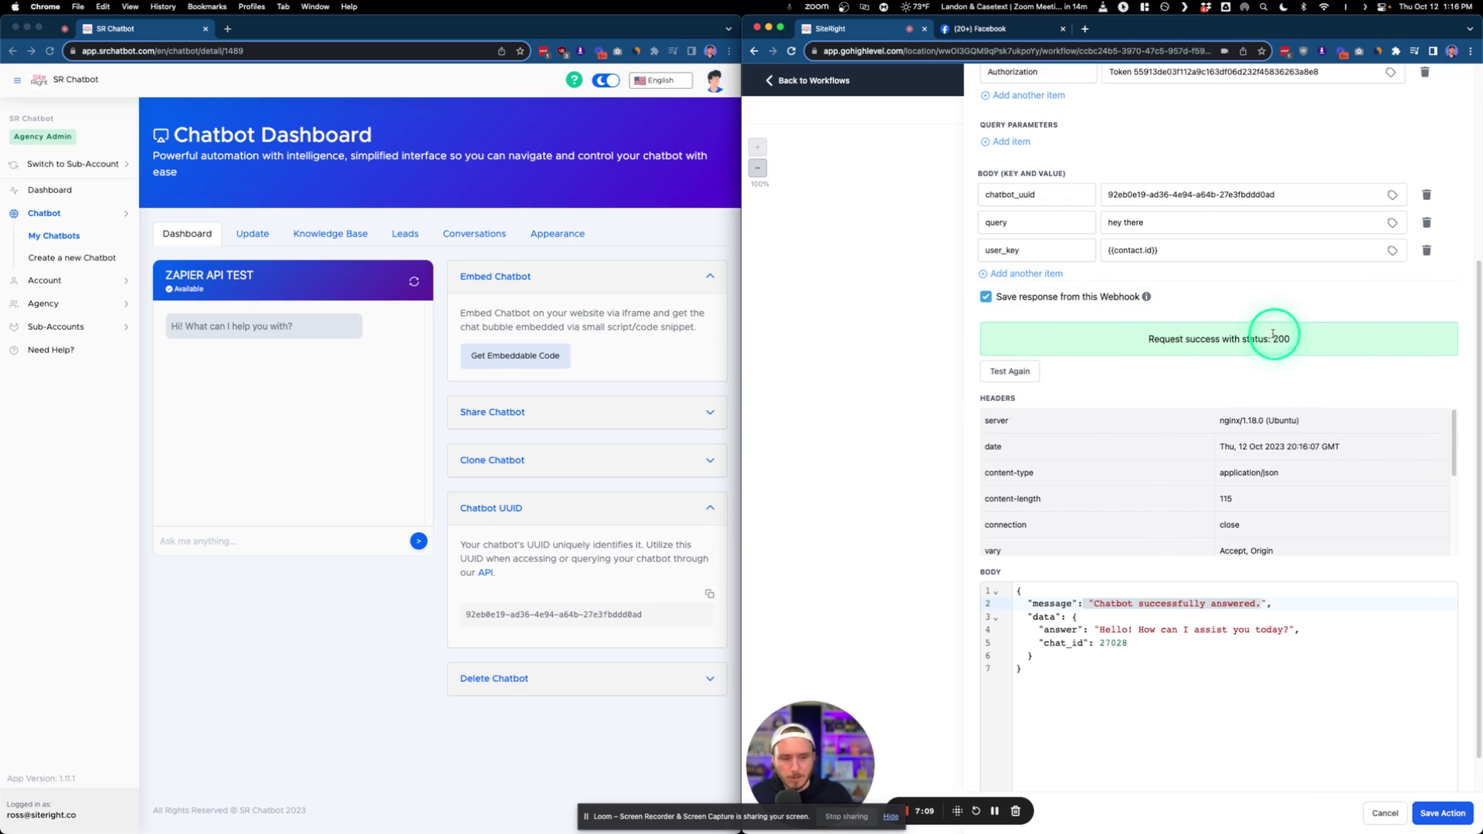
{"action": "scroll", "coordinate": [1191, 342], "scroll_direction": "up", "scroll_amount": 3}
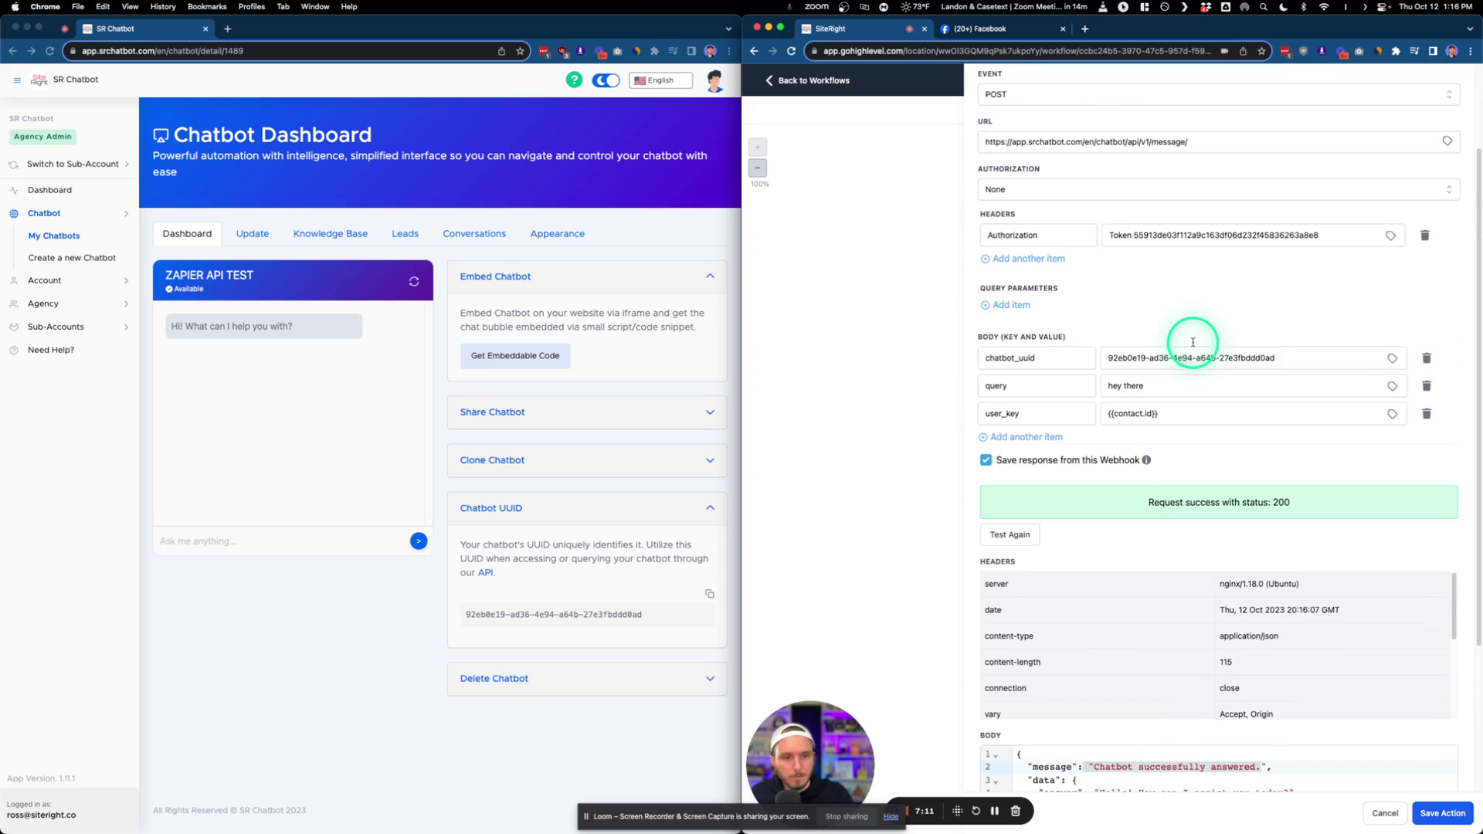
{"action": "scroll", "coordinate": [1275, 476], "scroll_direction": "up", "scroll_amount": 3}
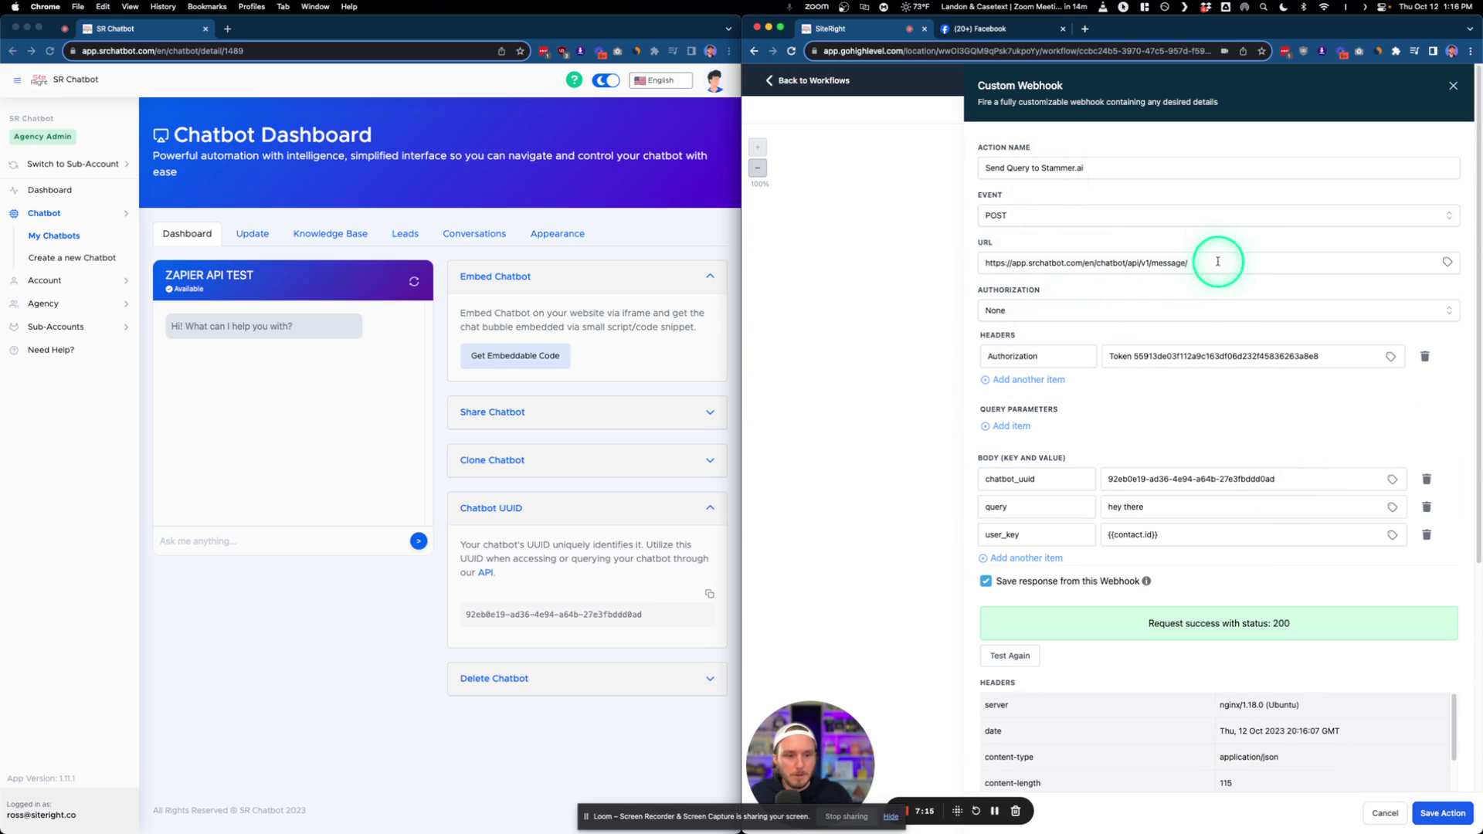
{"action": "scroll", "coordinate": [1113, 301], "scroll_direction": "down", "scroll_amount": 1}
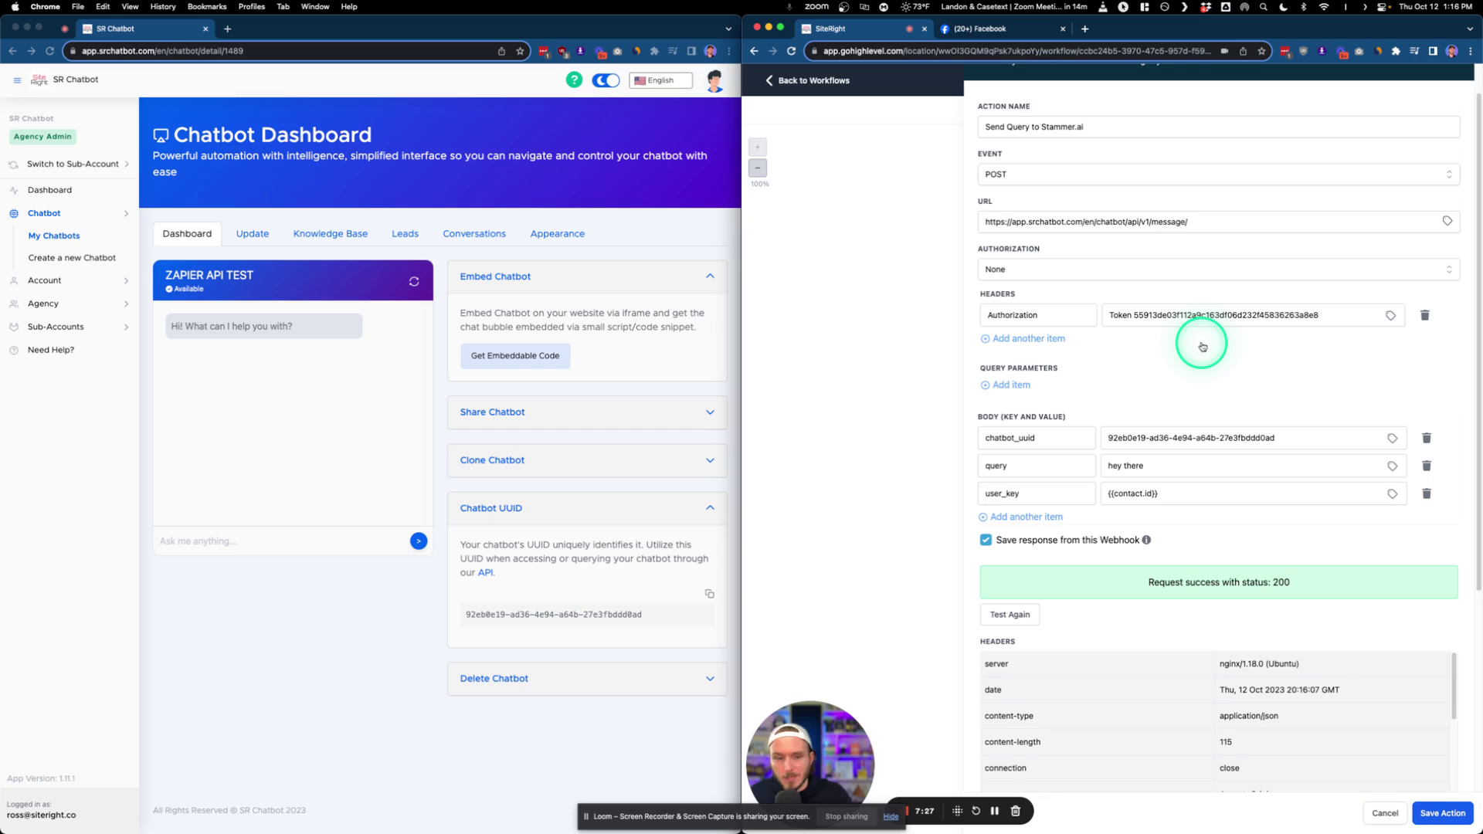
{"action": "scroll", "coordinate": [1202, 346], "scroll_direction": "down", "scroll_amount": 3}
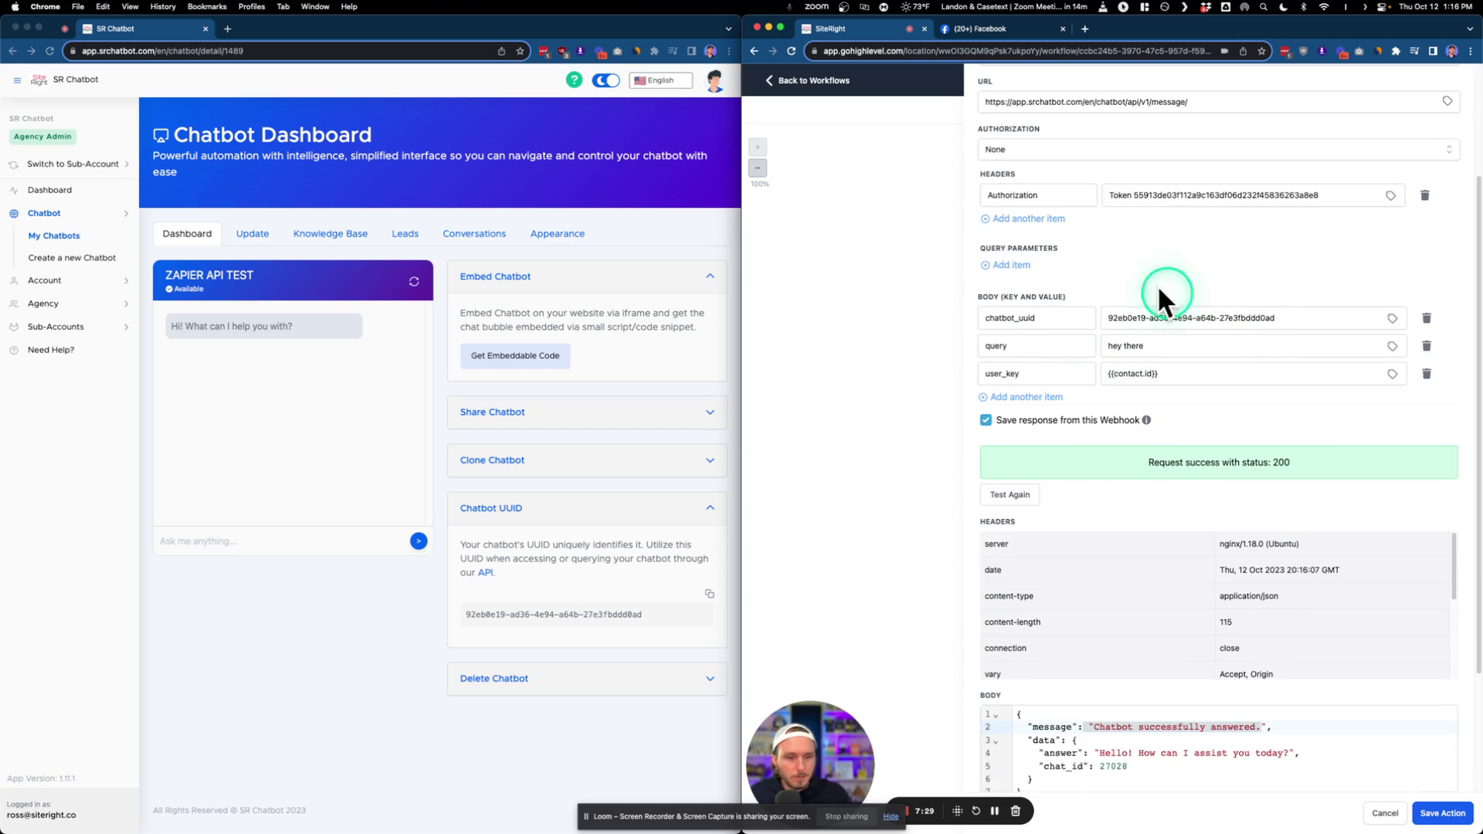
{"action": "scroll", "coordinate": [1126, 347], "scroll_direction": "down", "scroll_amount": 4}
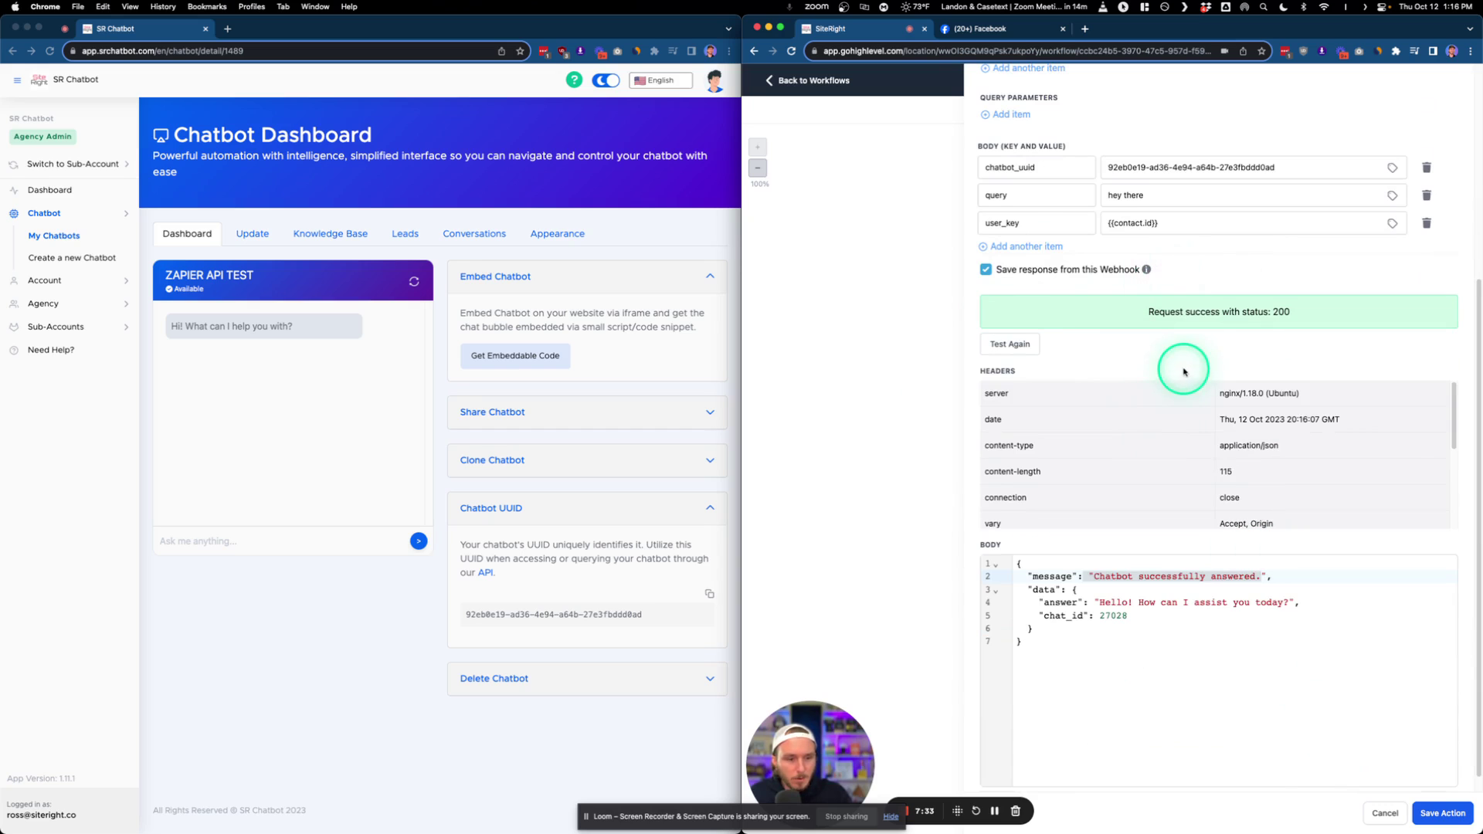
{"action": "scroll", "coordinate": [1170, 371], "scroll_direction": "up", "scroll_amount": 2}
- Save the webhook action and workflow, then reopen the Send Query To Stammer.Ai step
{"action": "left_click", "coordinate": [1441, 813]}
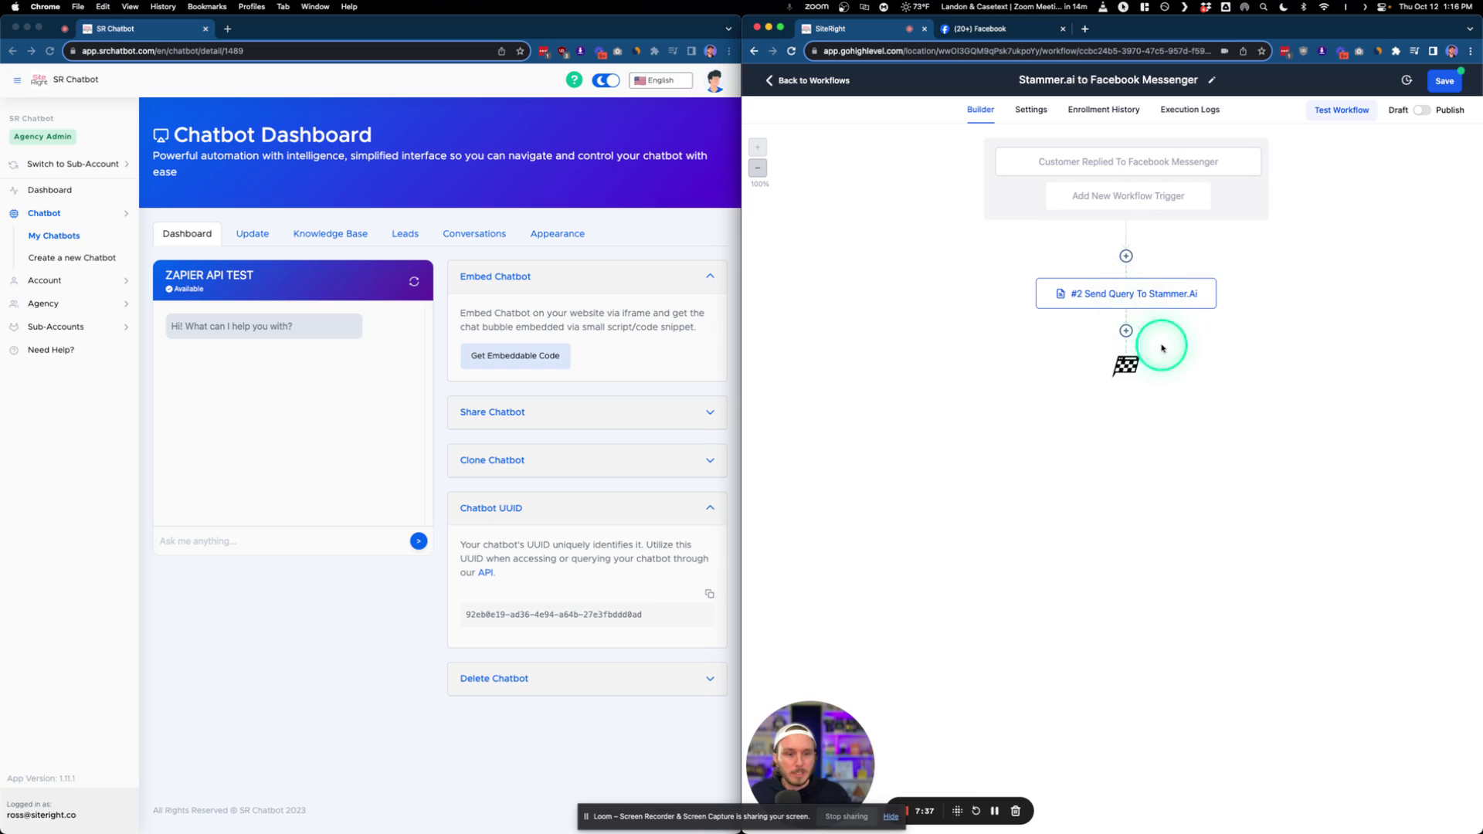
{"action": "left_click", "coordinate": [1444, 83]}
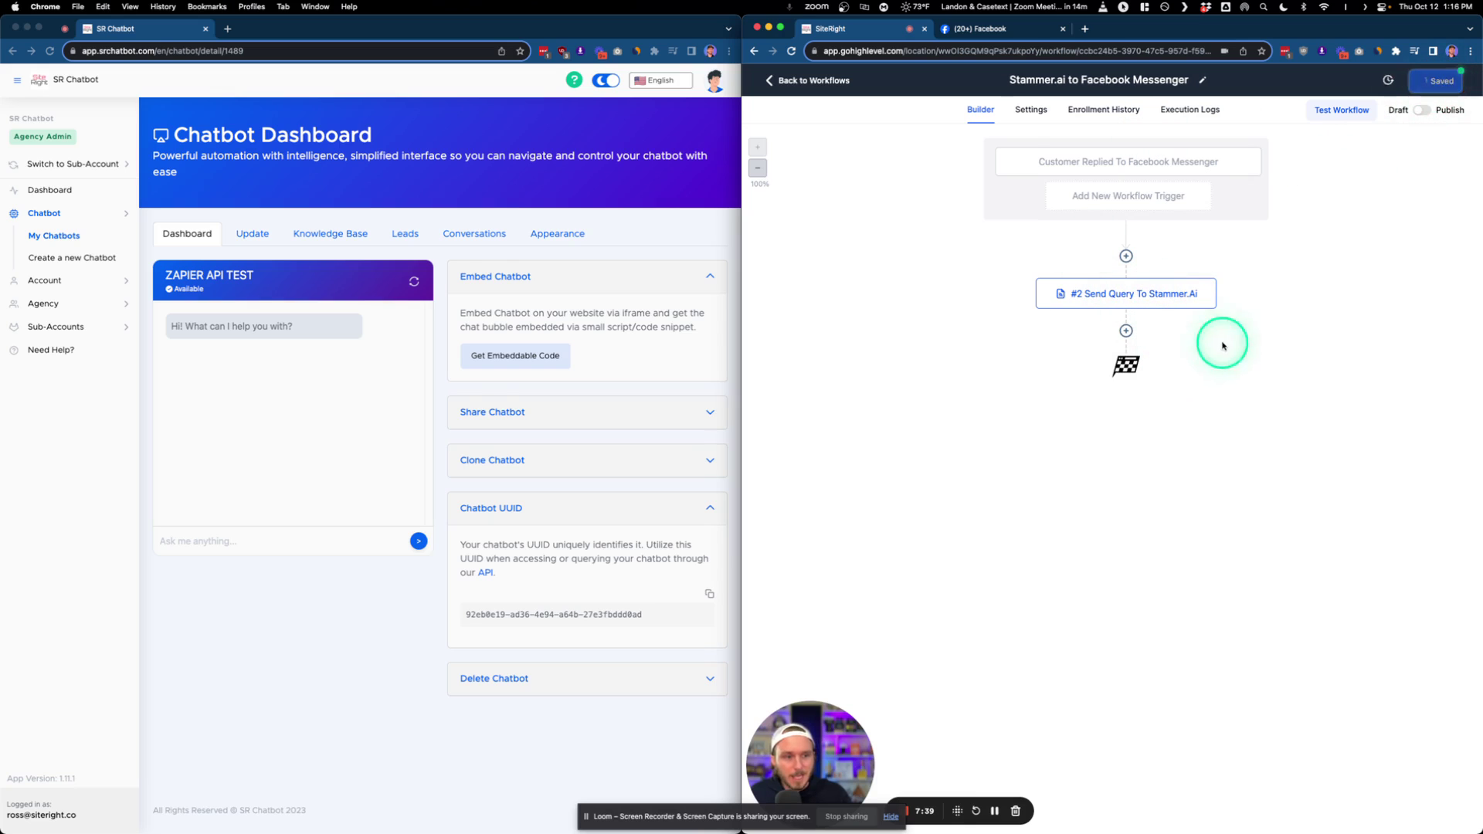
{"action": "left_click", "coordinate": [1138, 293]}
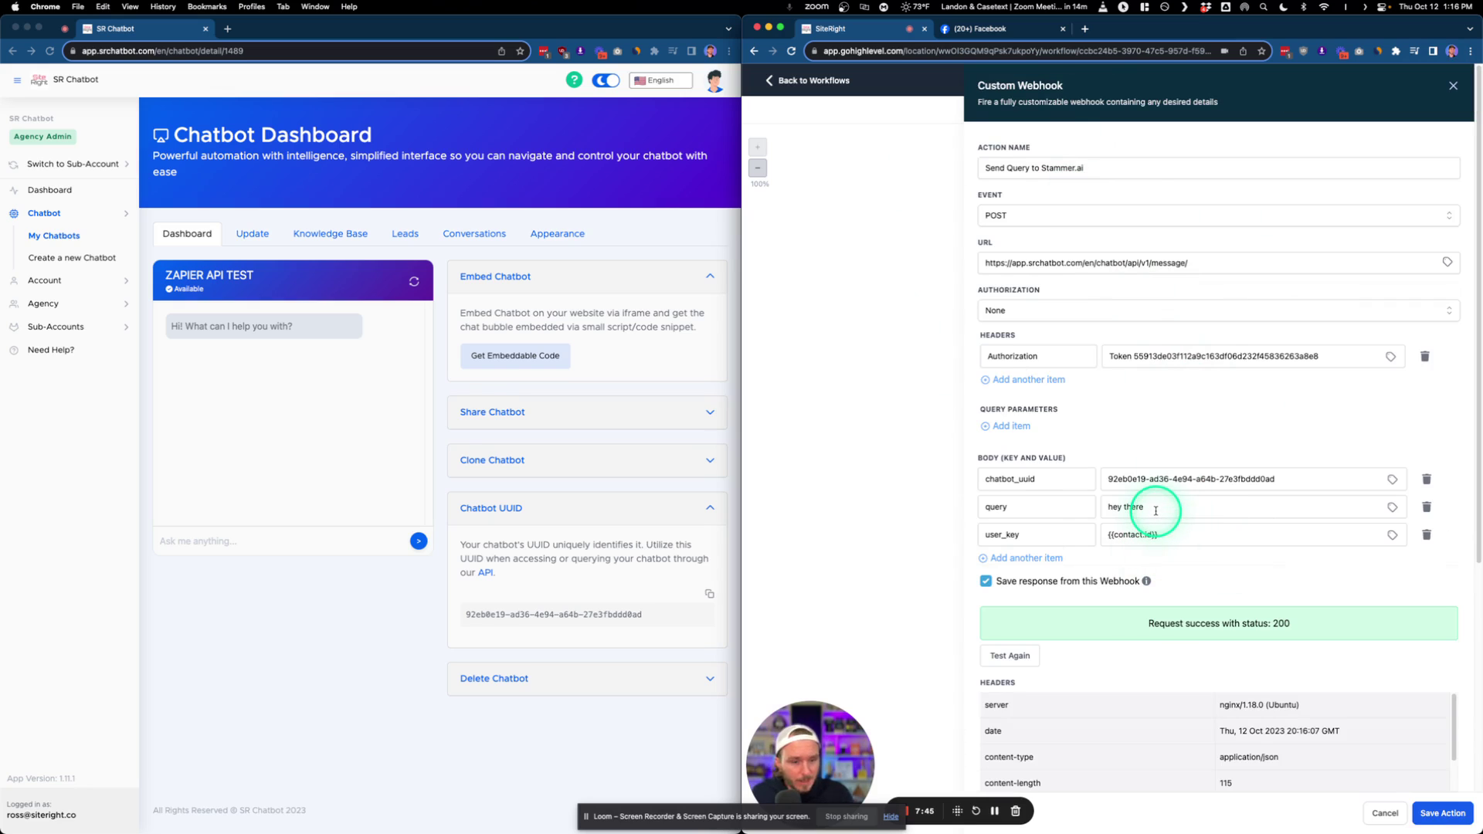
- Replace the 'hey there' query with Message Body, then save the action and workflow
{"action": "left_click_drag", "start_coordinate": [1155, 507], "coordinate": [1101, 507]}
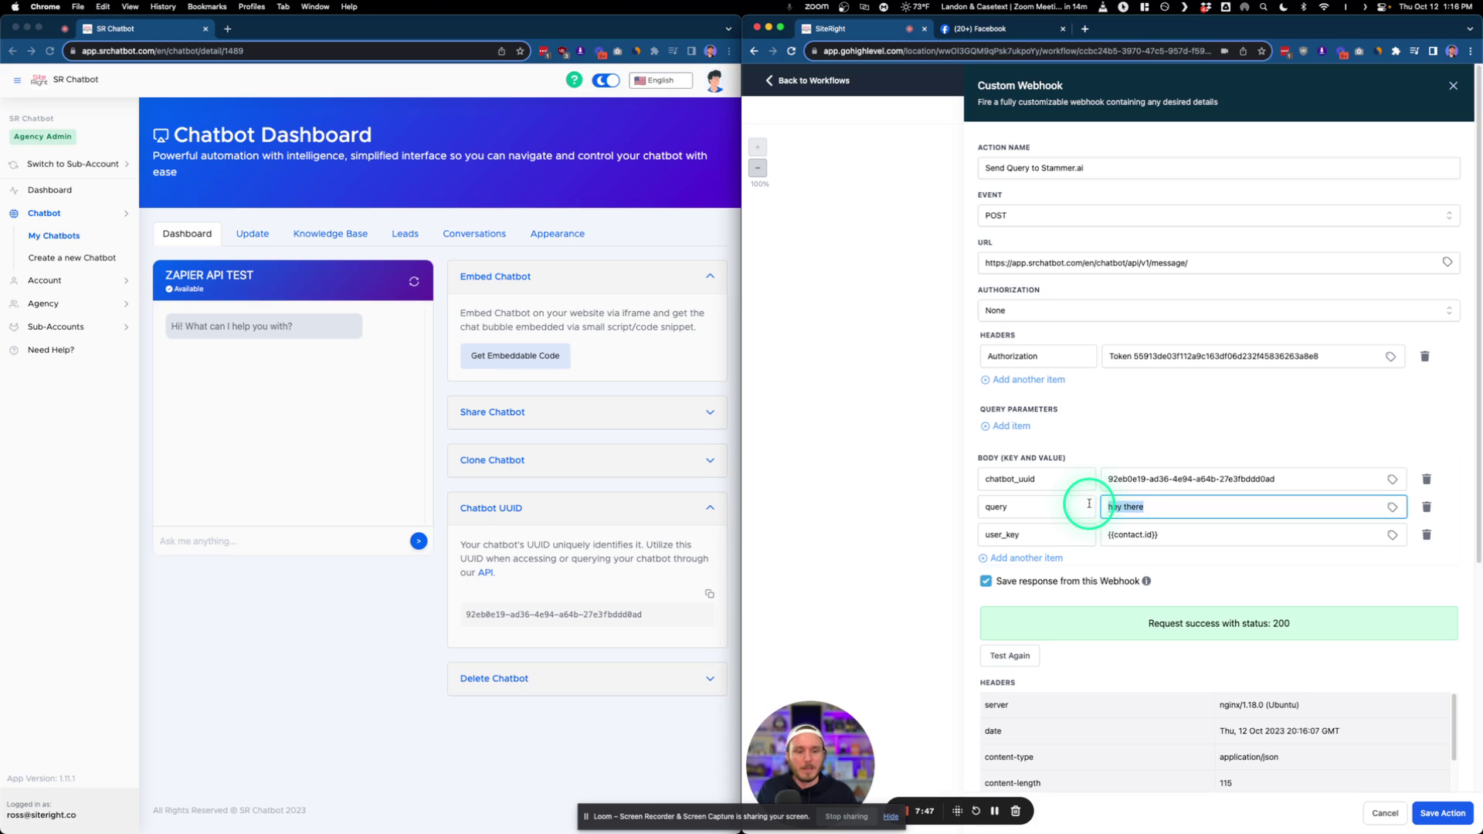
{"action": "key", "text": "BackSpace"}
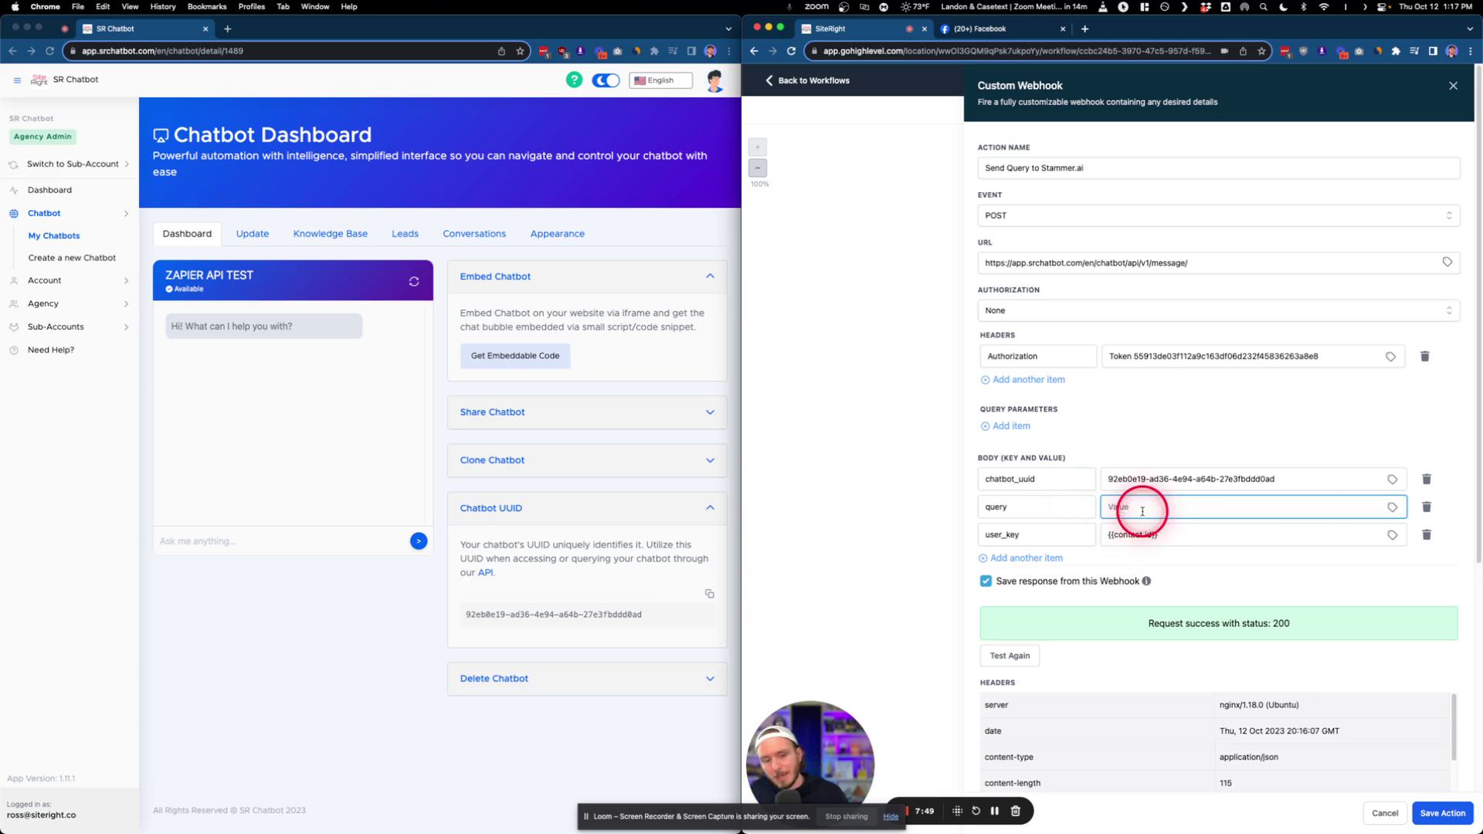
{"action": "left_click", "coordinate": [1394, 508]}
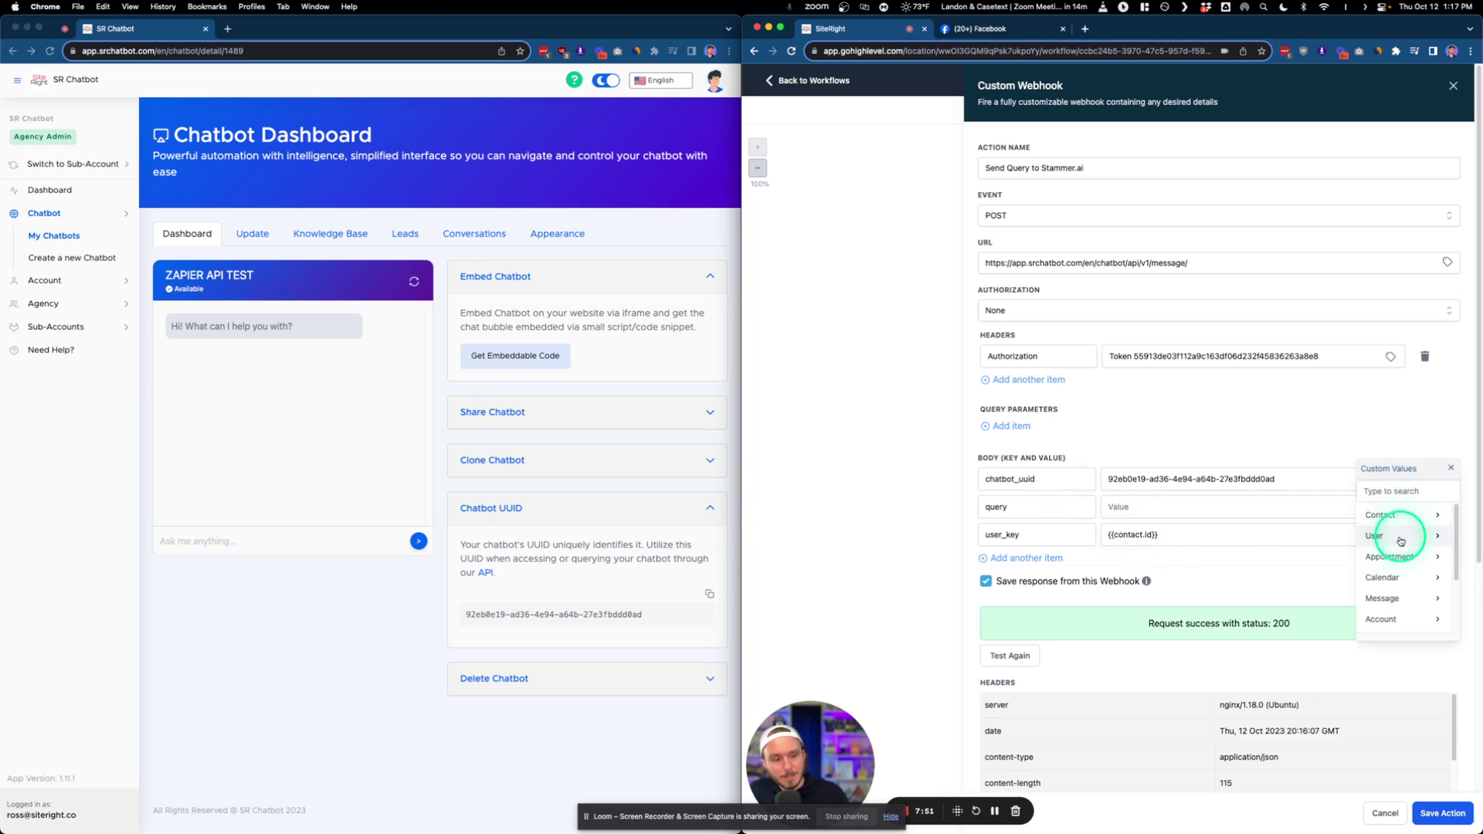
{"action": "scroll", "coordinate": [1394, 557], "scroll_direction": "down", "scroll_amount": 3}
{"action": "left_click", "coordinate": [1309, 585]}
{"action": "left_click", "coordinate": [1398, 514]}
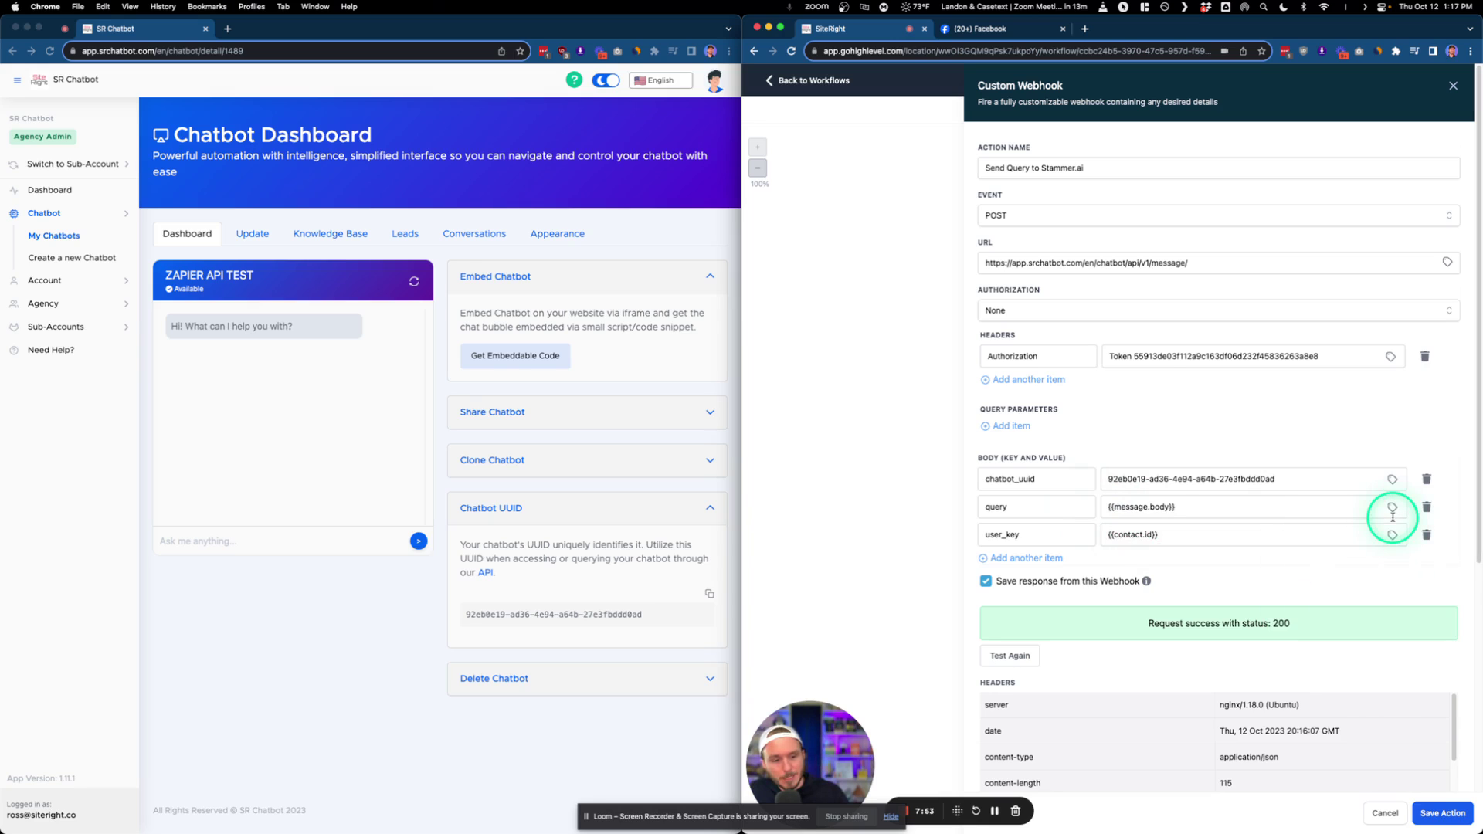
{"action": "left_click", "coordinate": [1442, 811]}
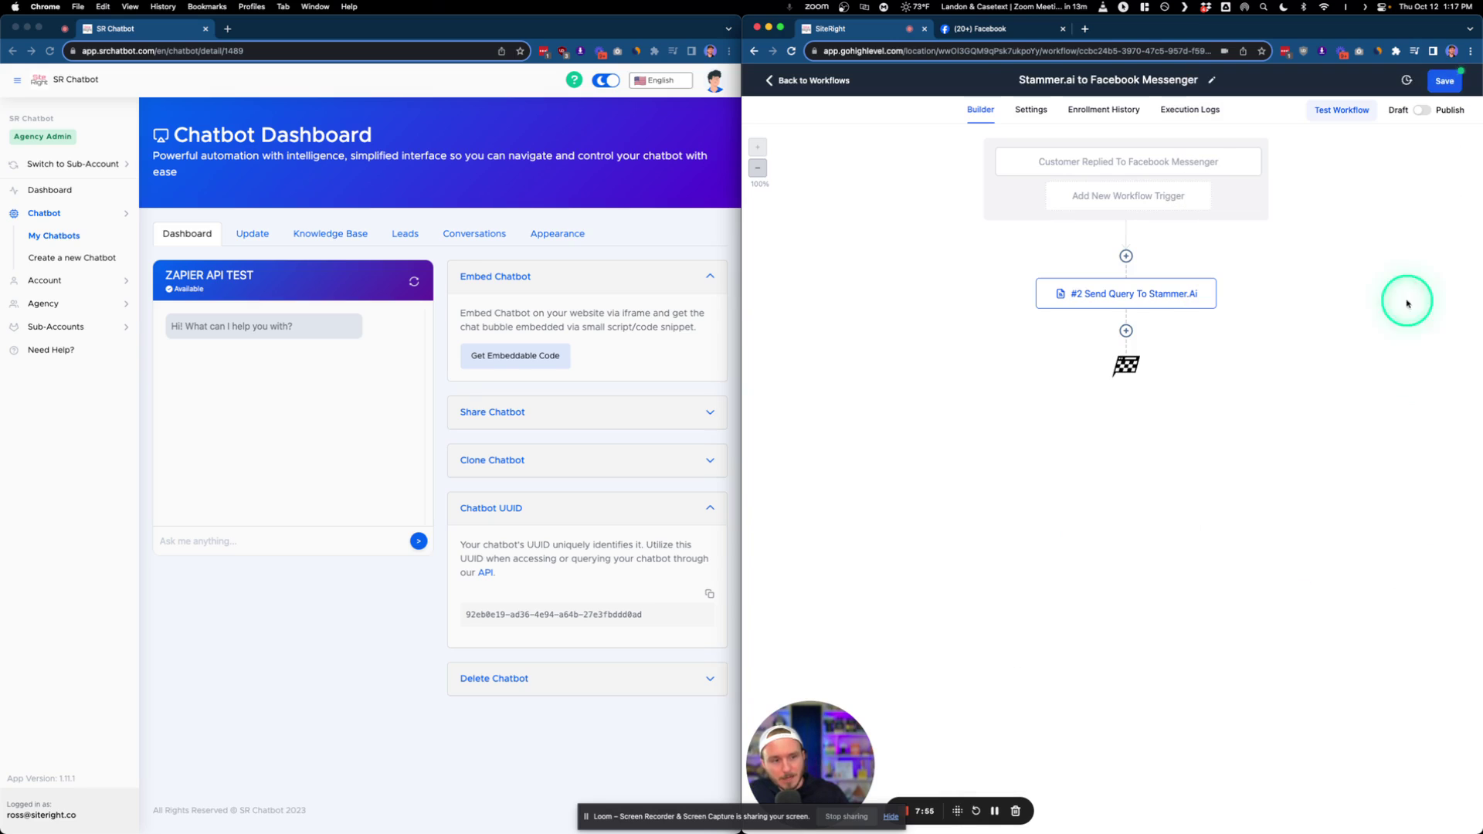
{"action": "left_click", "coordinate": [1441, 79]}
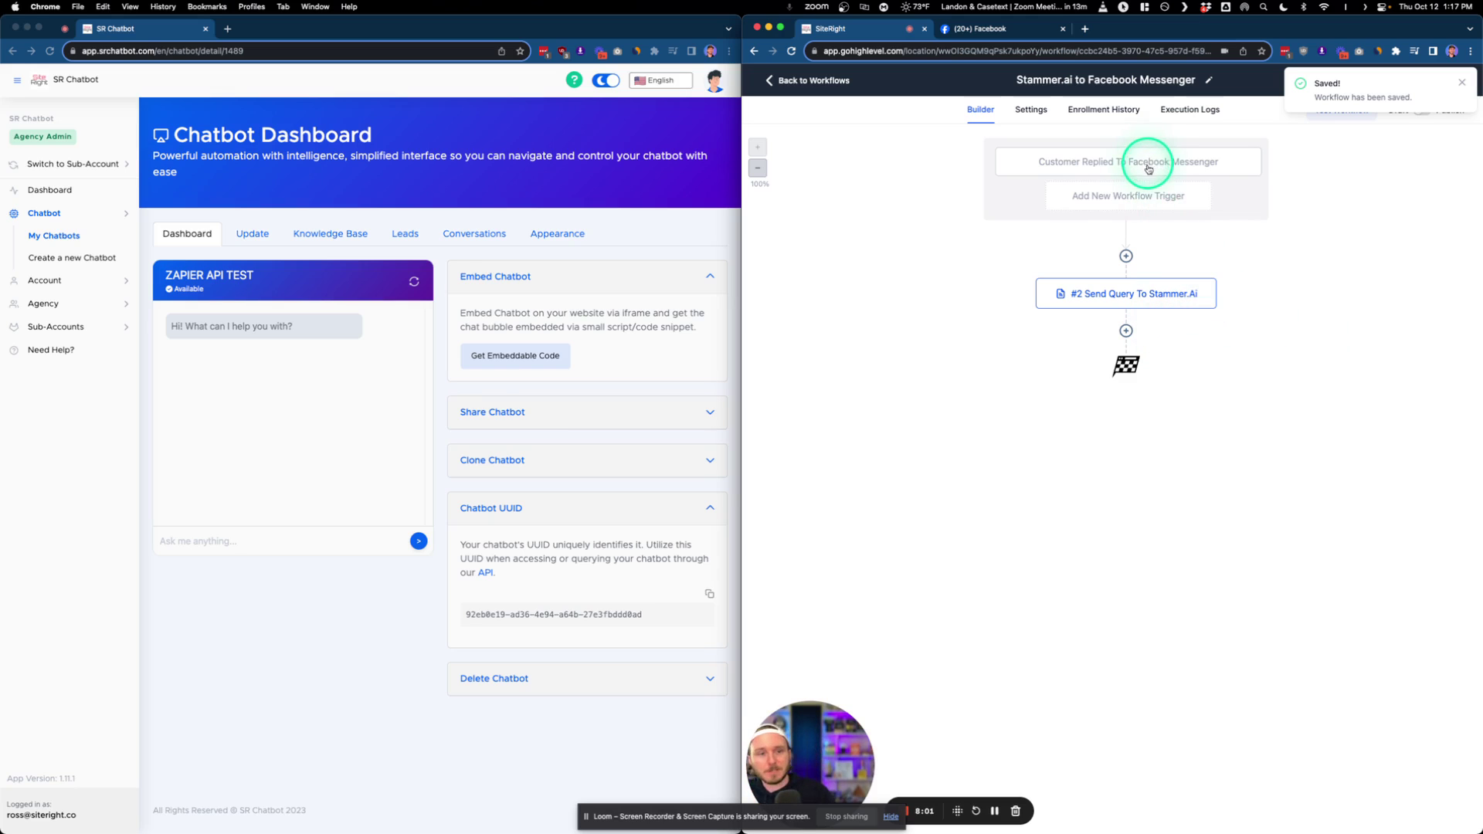
- Reopen the Stammer.ai step to confirm the query reads {{message.body}}, then close it
{"action": "left_click", "coordinate": [1123, 294]}
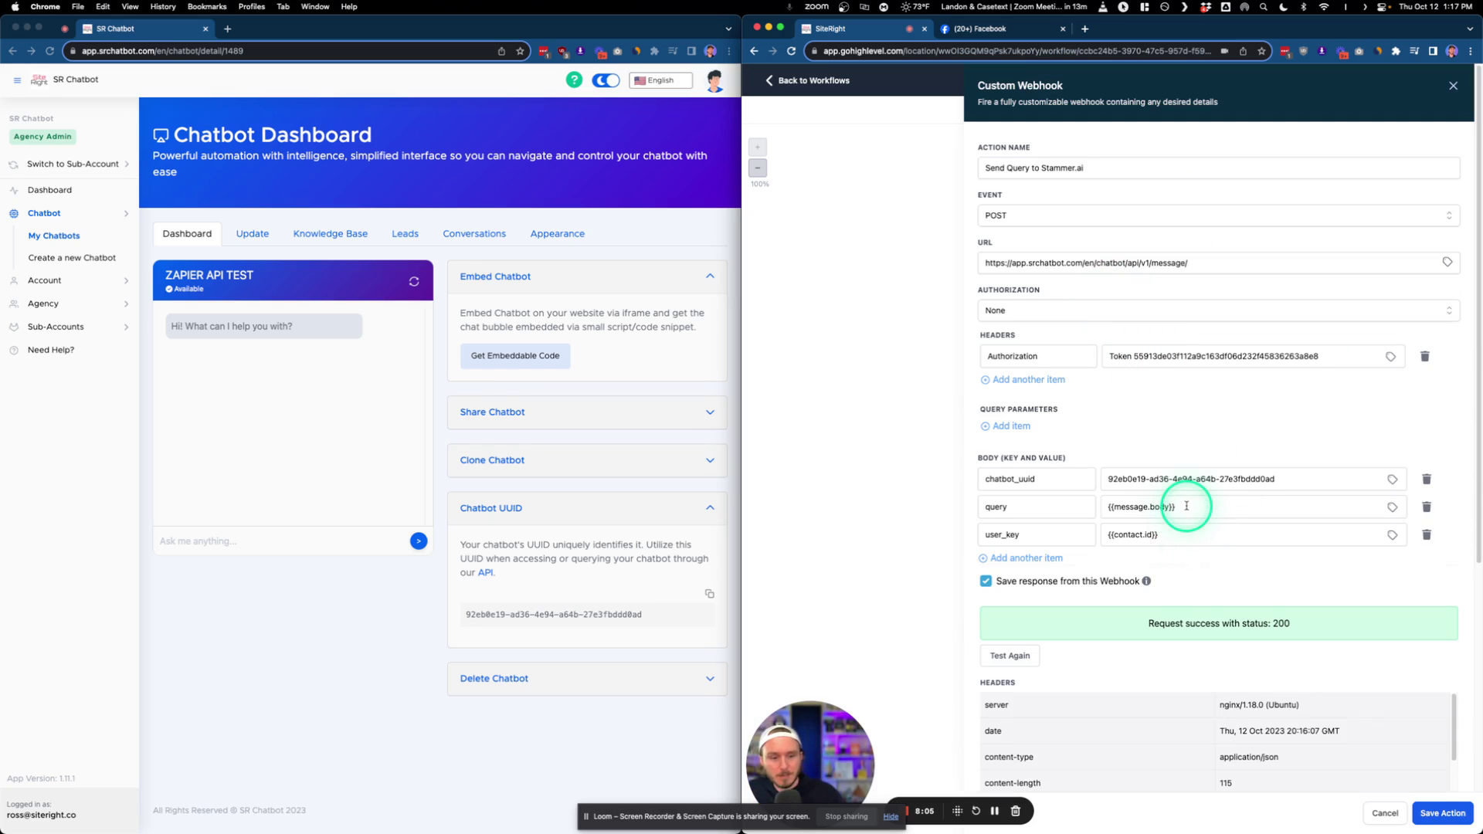
{"action": "left_click_drag", "start_coordinate": [1186, 506], "coordinate": [1103, 506]}
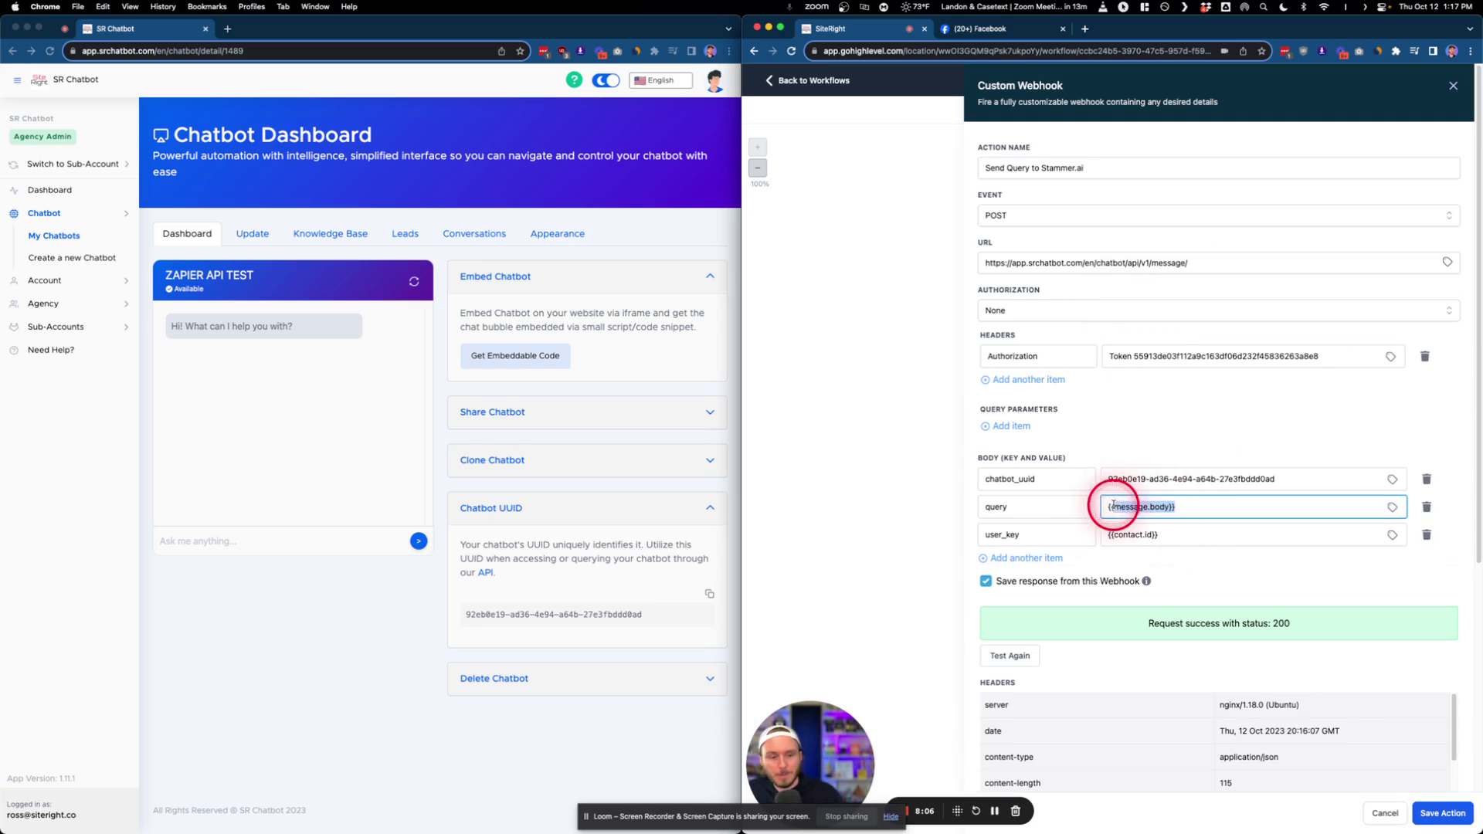
{"action": "left_click", "coordinate": [1452, 86]}
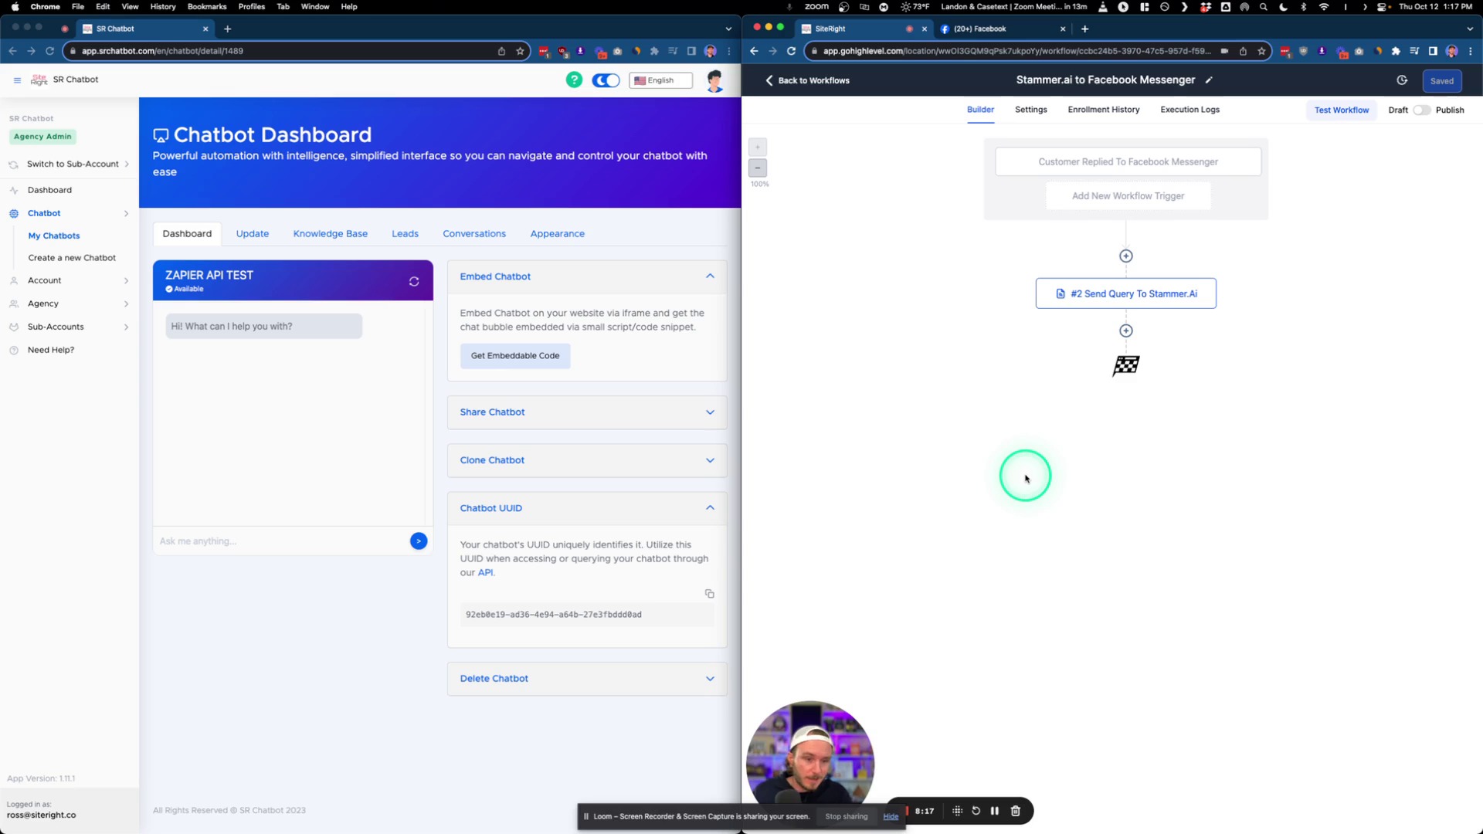
- Add a Messenger action as the step after the Stammer.ai query
{"action": "left_click", "coordinate": [1125, 331]}
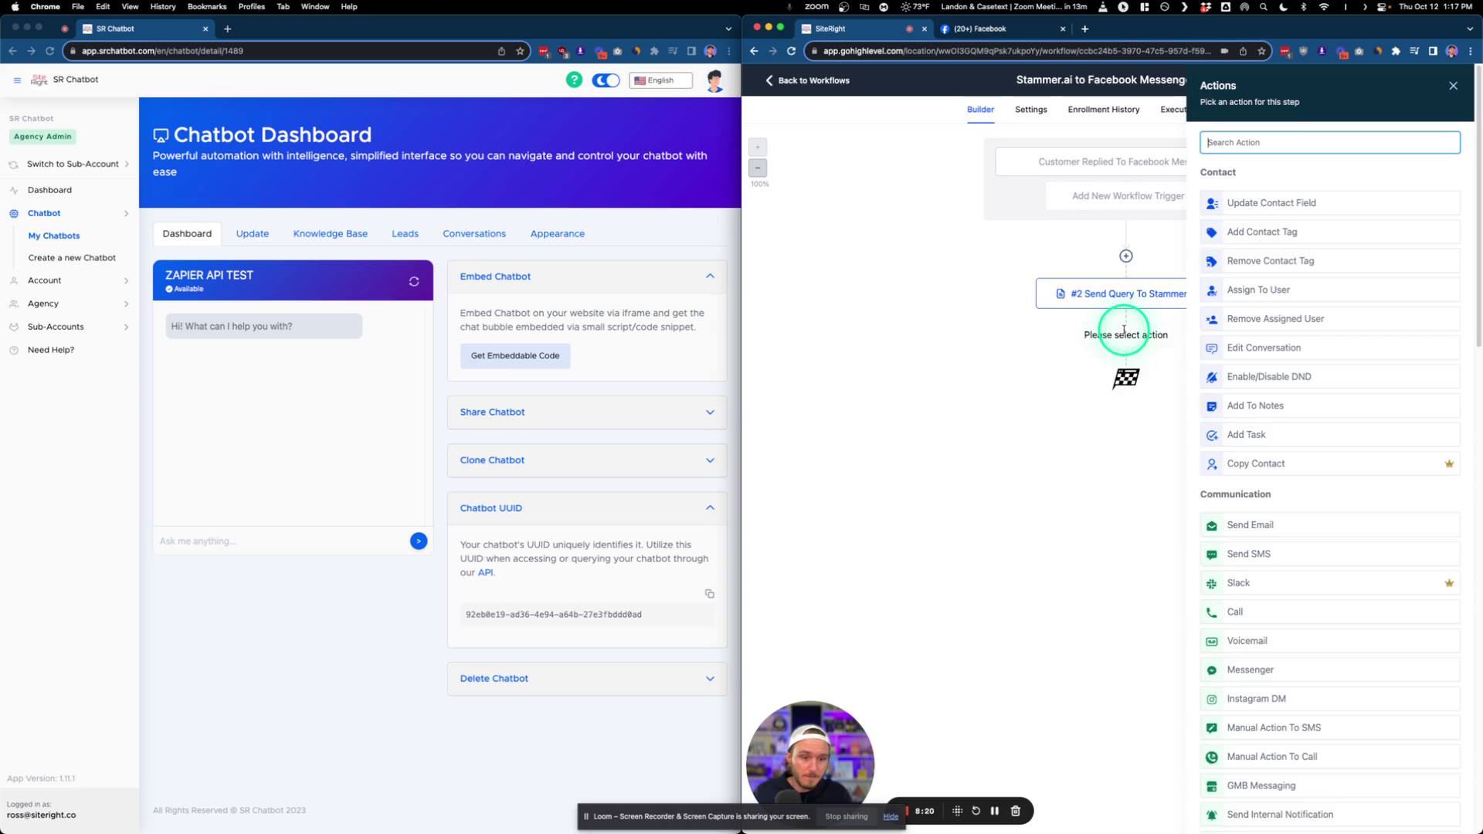
{"action": "left_click", "coordinate": [1276, 143]}
{"action": "type", "text": "rep"}
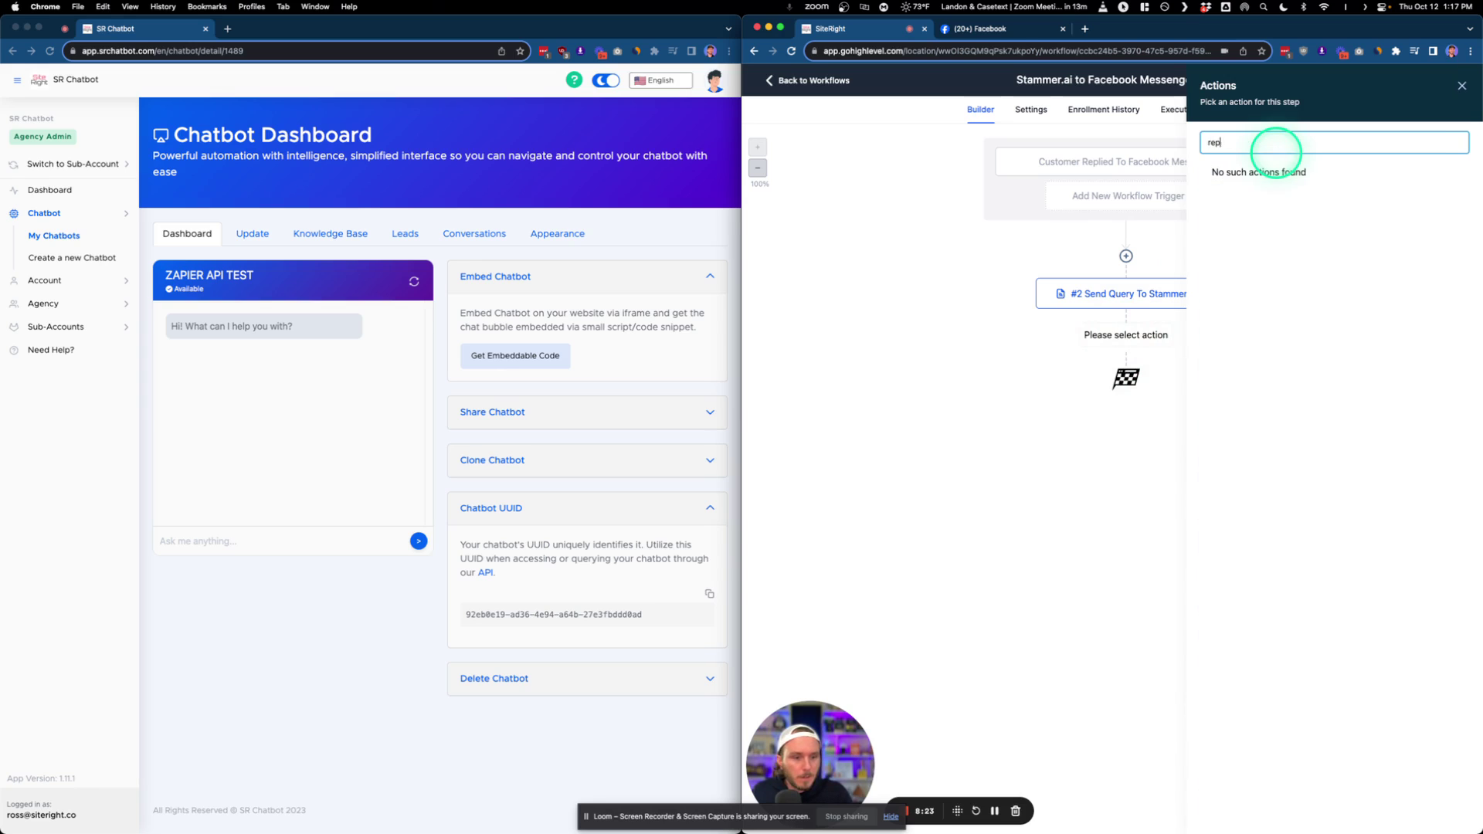
{"action": "key", "text": "BackSpace"}
{"action": "key", "text": "BackSpace"}
{"action": "key", "text": "BackSpace"}
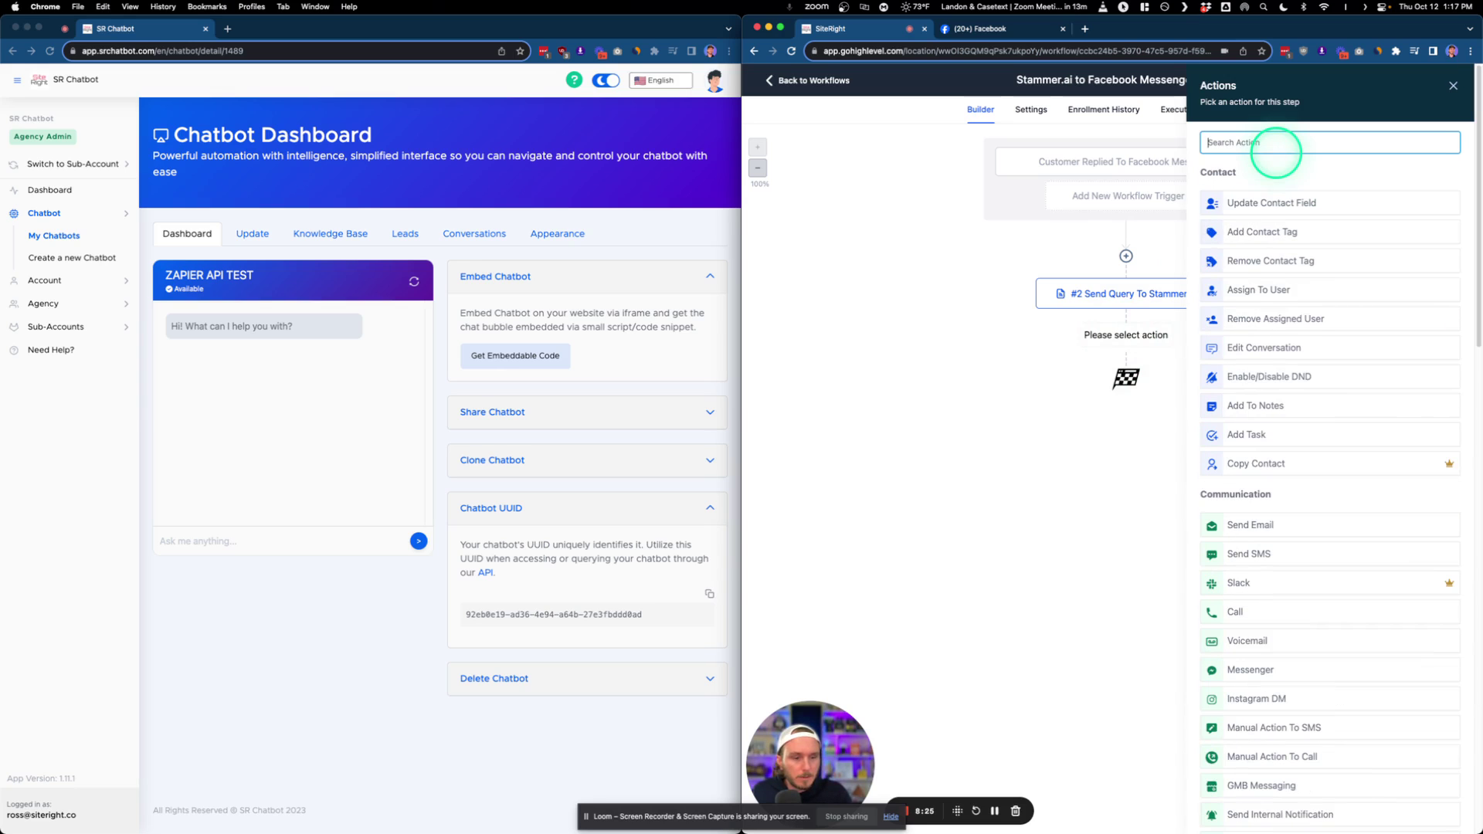
{"action": "type", "text": "sen"}
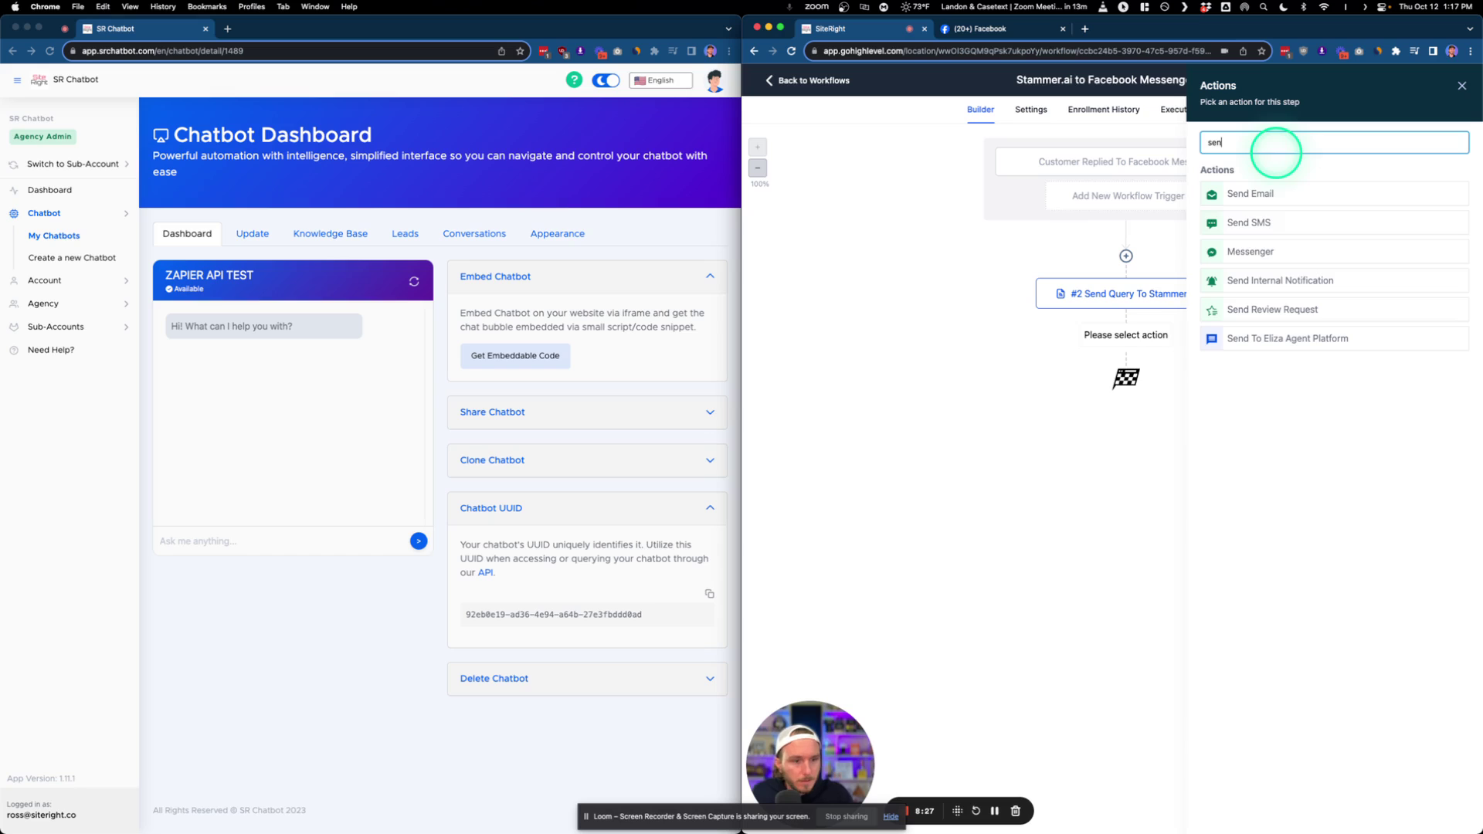
{"action": "left_click", "coordinate": [1245, 252]}
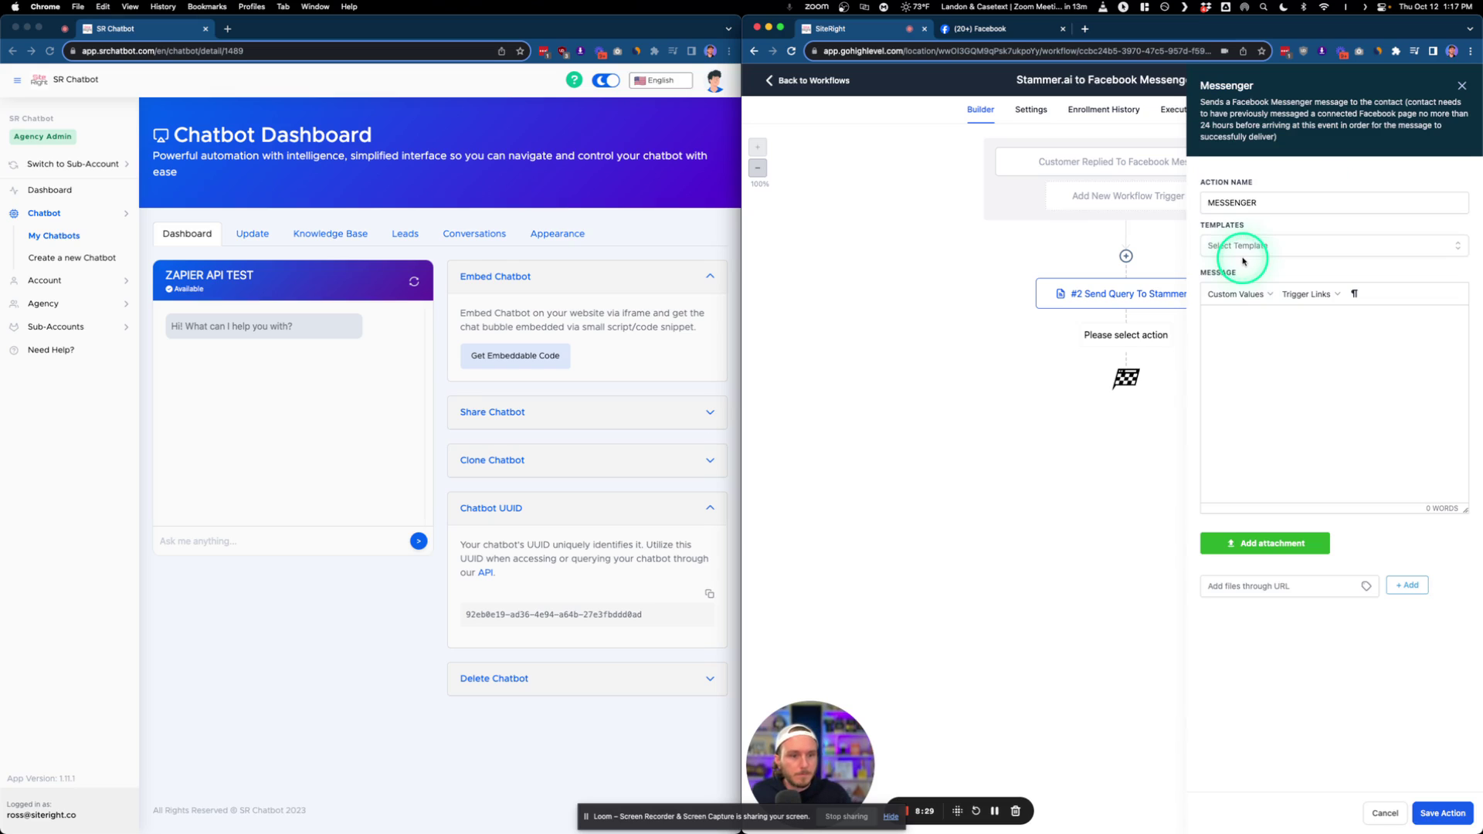
{"action": "left_click", "coordinate": [1320, 293]}
{"action": "left_click", "coordinate": [1382, 356]}
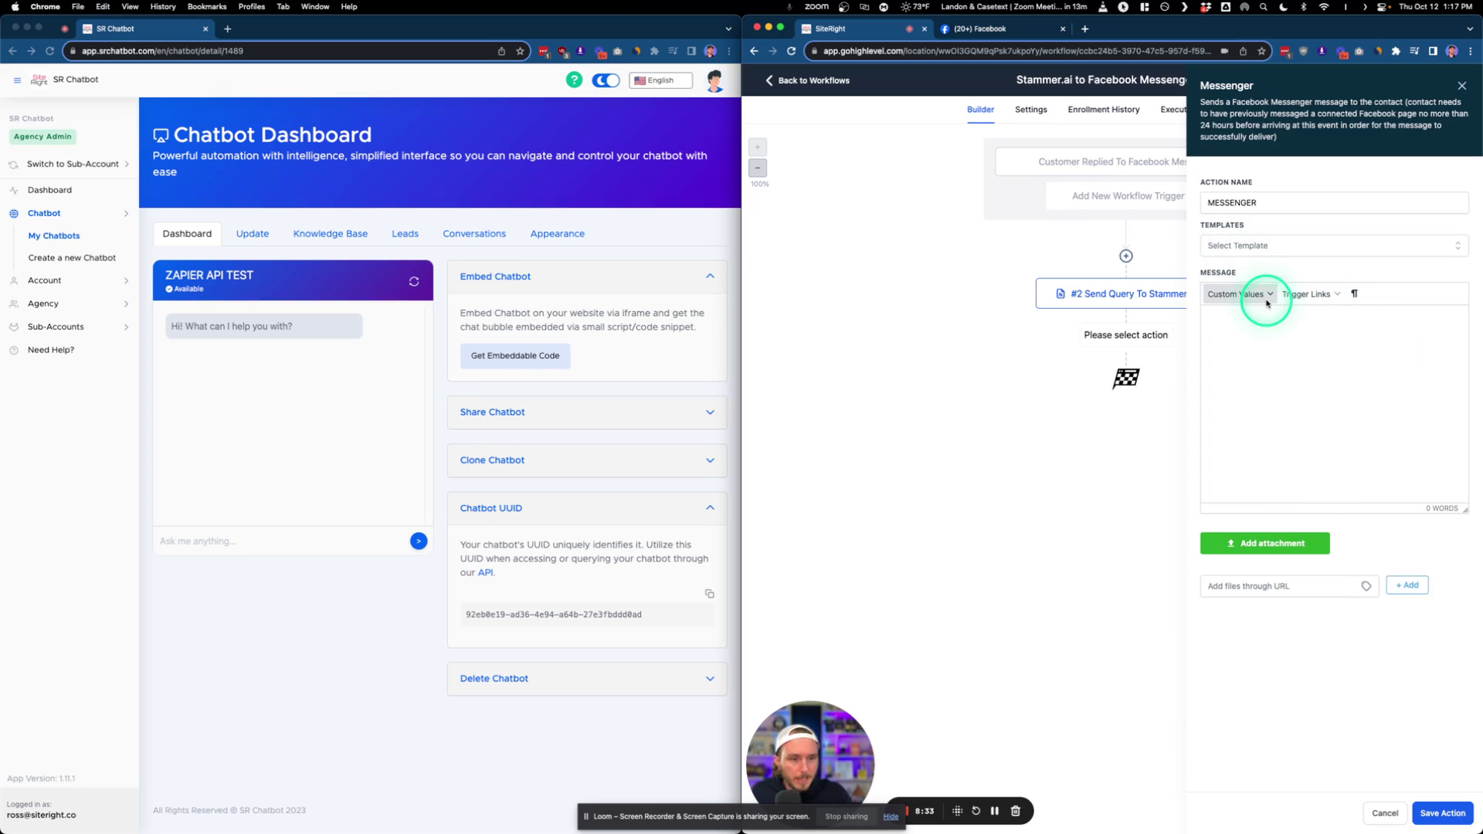
- Make the message {{custom_webhook.2.response.data.answer}}, then save the action and workflow
{"action": "left_click", "coordinate": [1238, 294]}
{"action": "mouse_move", "coordinate": [1247, 315]}
{"action": "mouse_move", "coordinate": [1243, 464]}
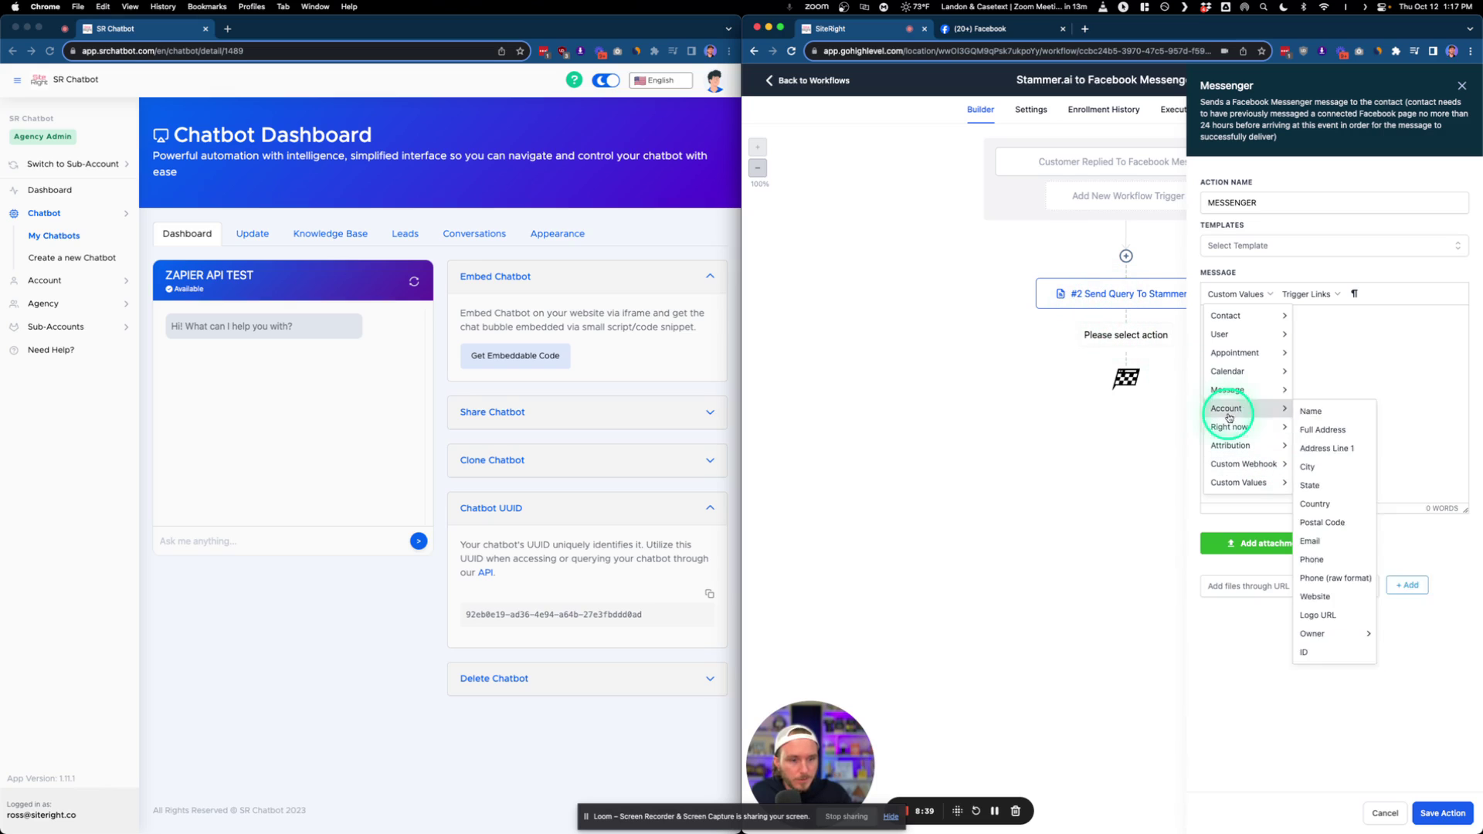
{"action": "mouse_move", "coordinate": [1338, 465]}
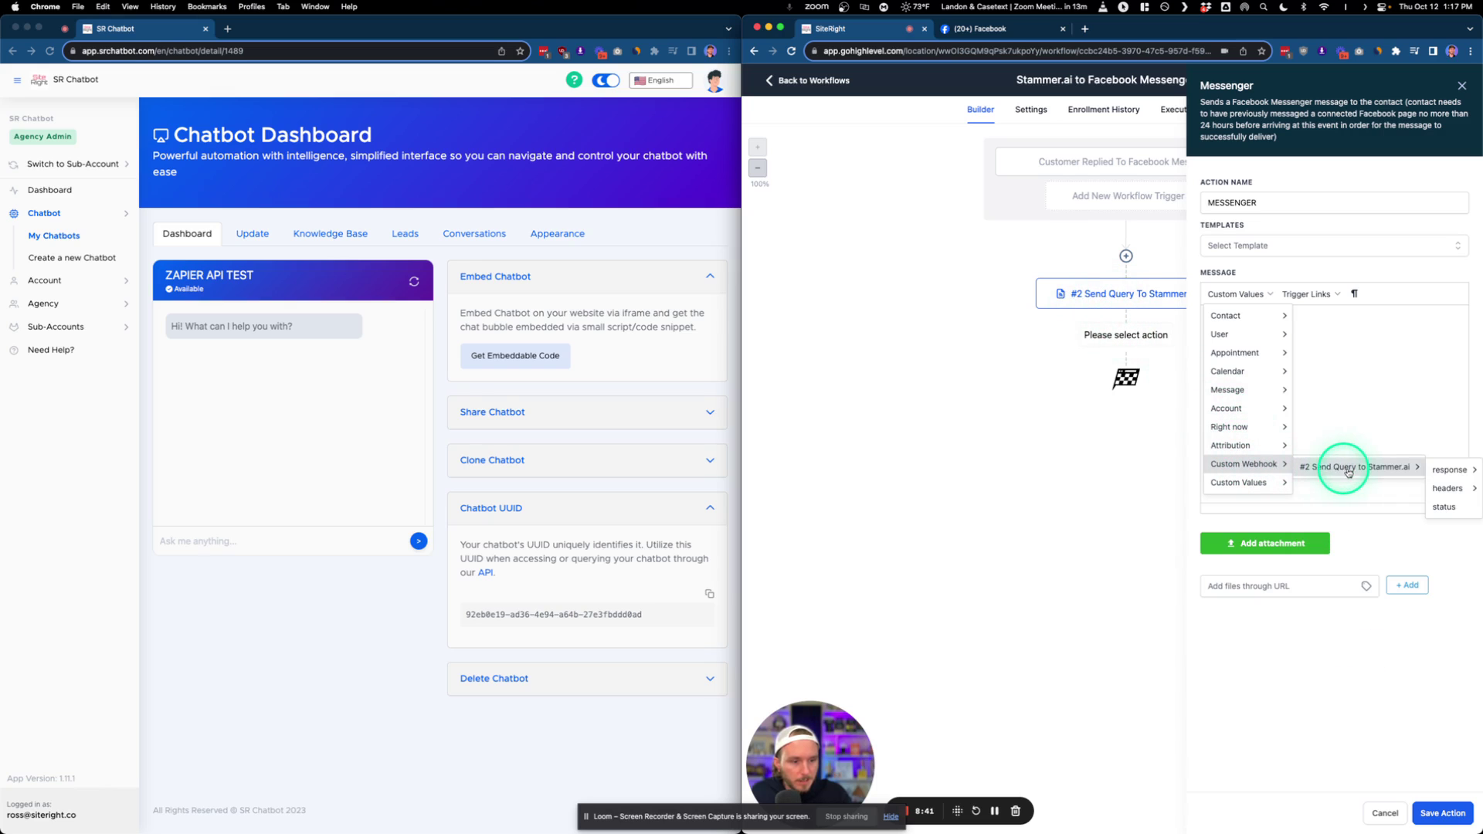
{"action": "mouse_move", "coordinate": [1451, 469]}
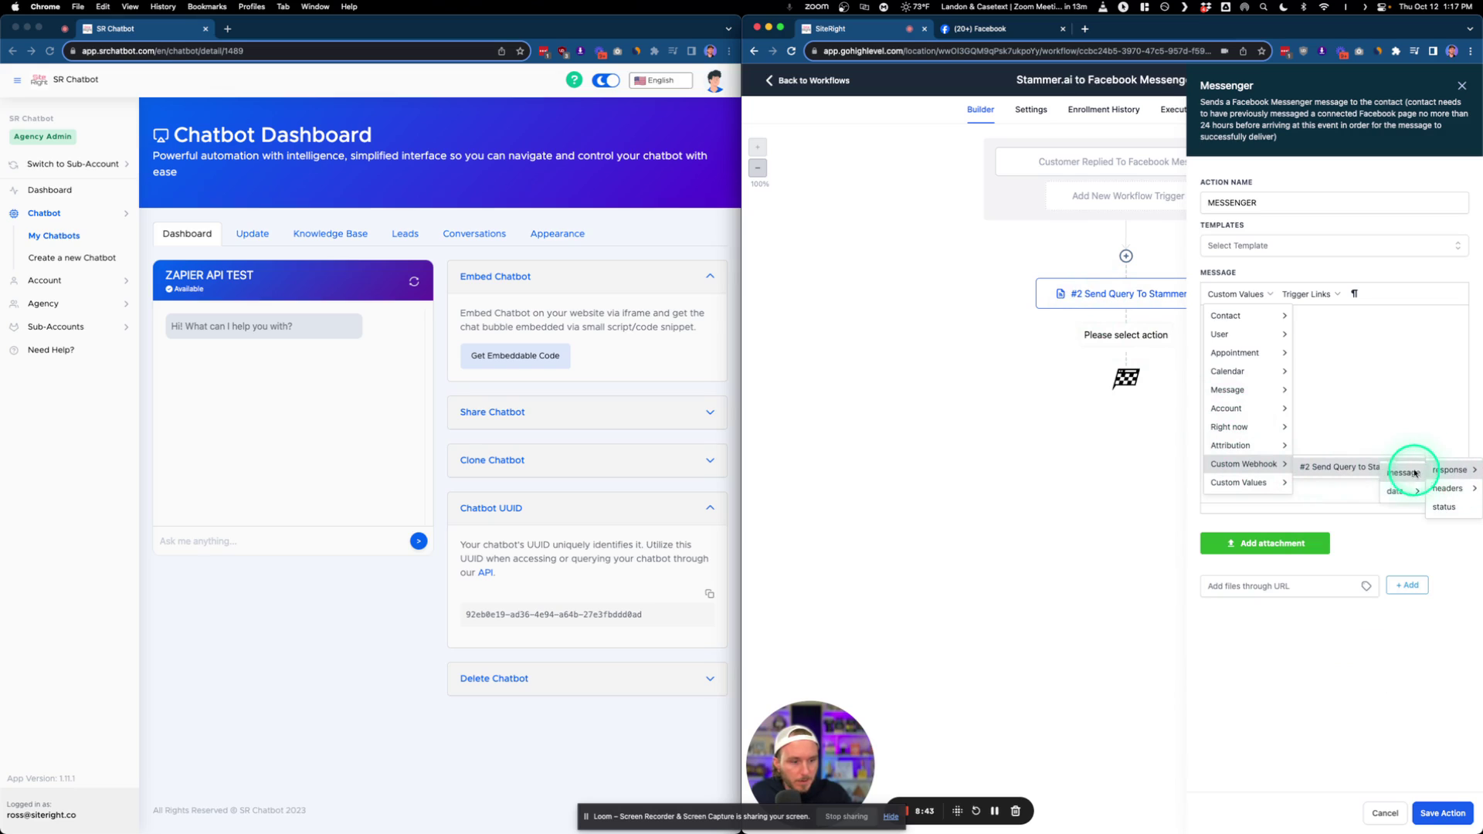
{"action": "mouse_move", "coordinate": [1396, 492]}
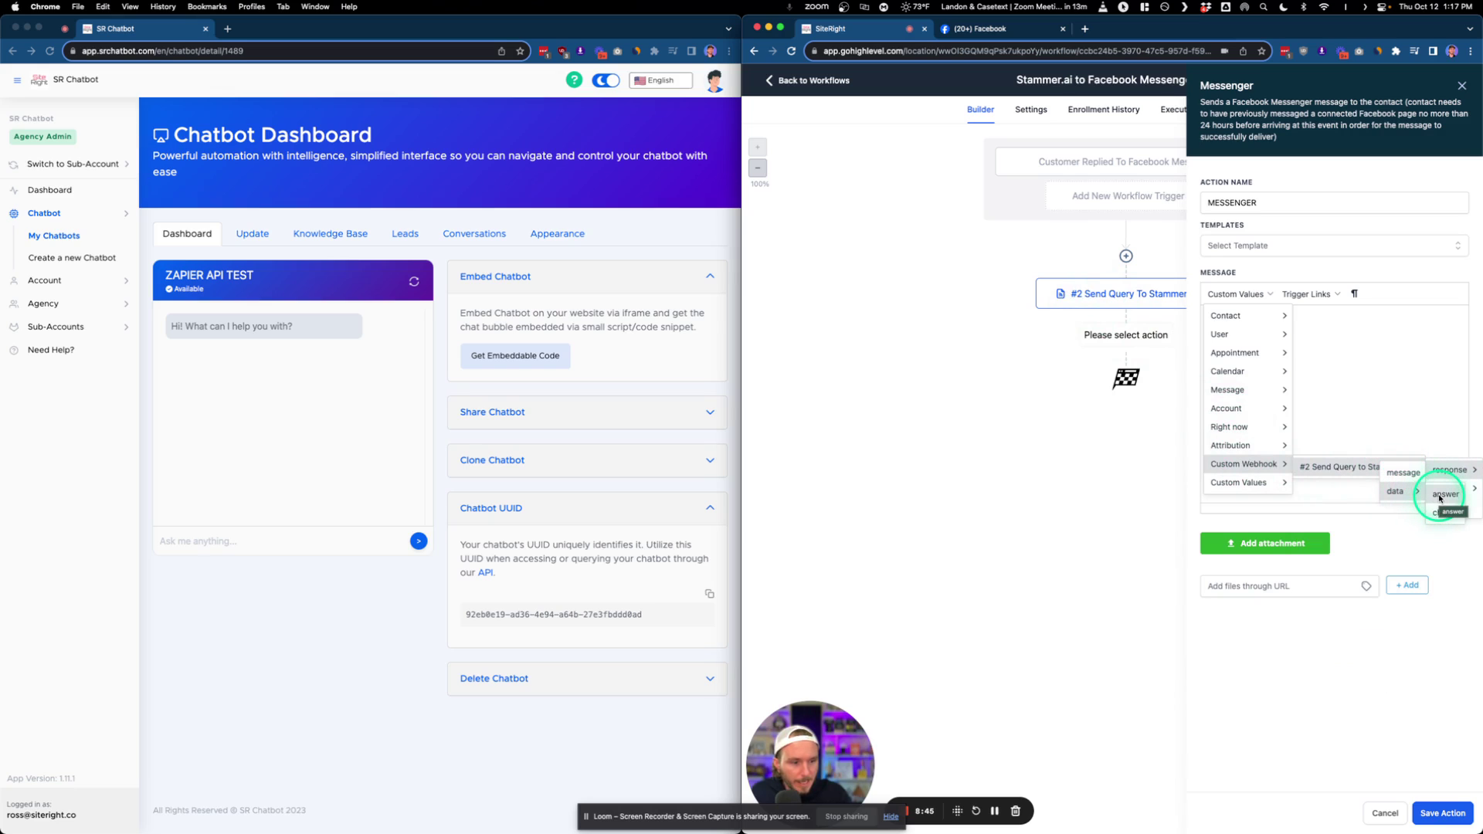
{"action": "left_click", "coordinate": [1440, 496]}
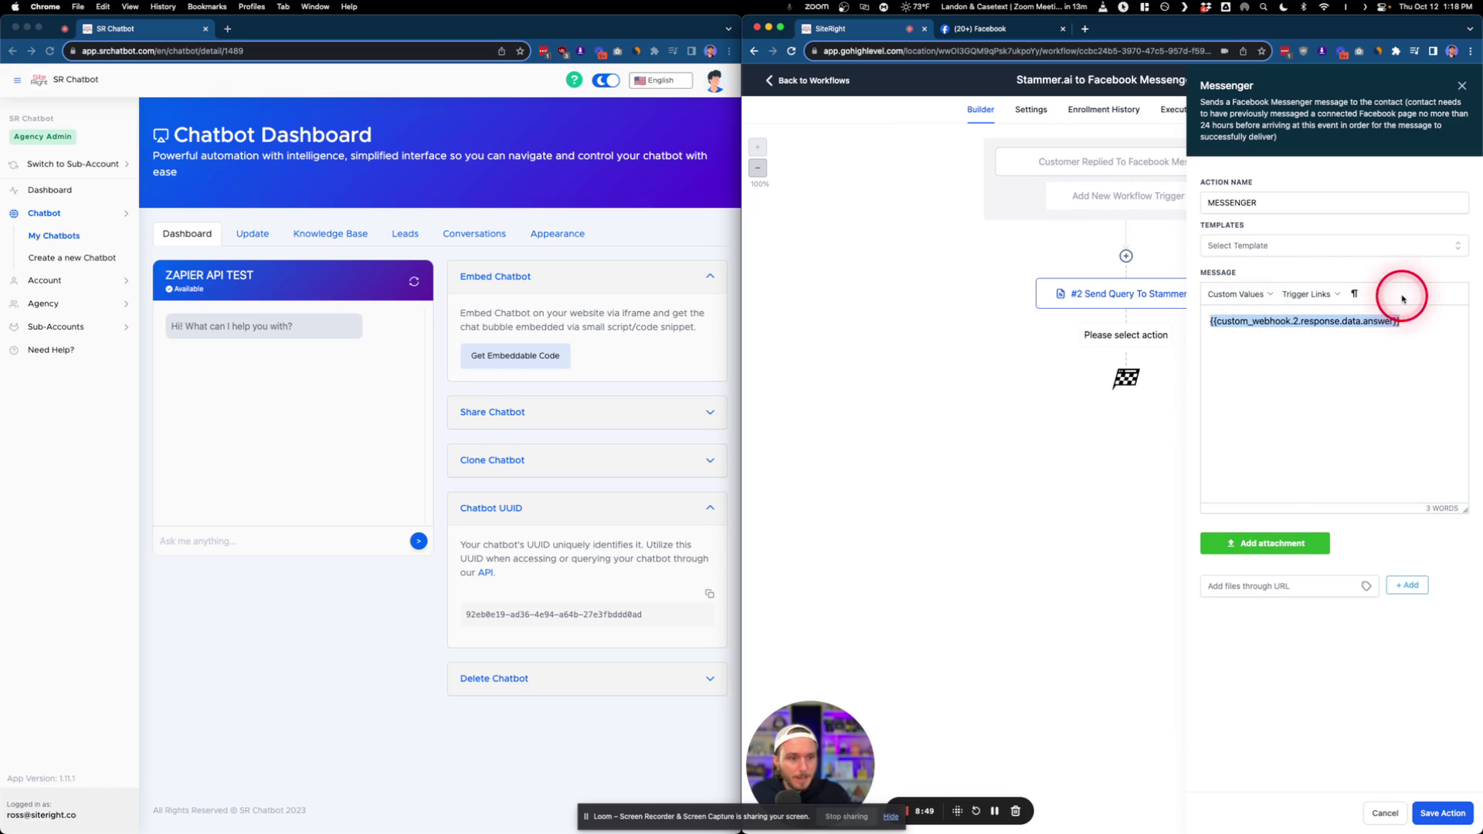
{"action": "left_click_drag", "start_coordinate": [1402, 320], "coordinate": [1355, 290]}
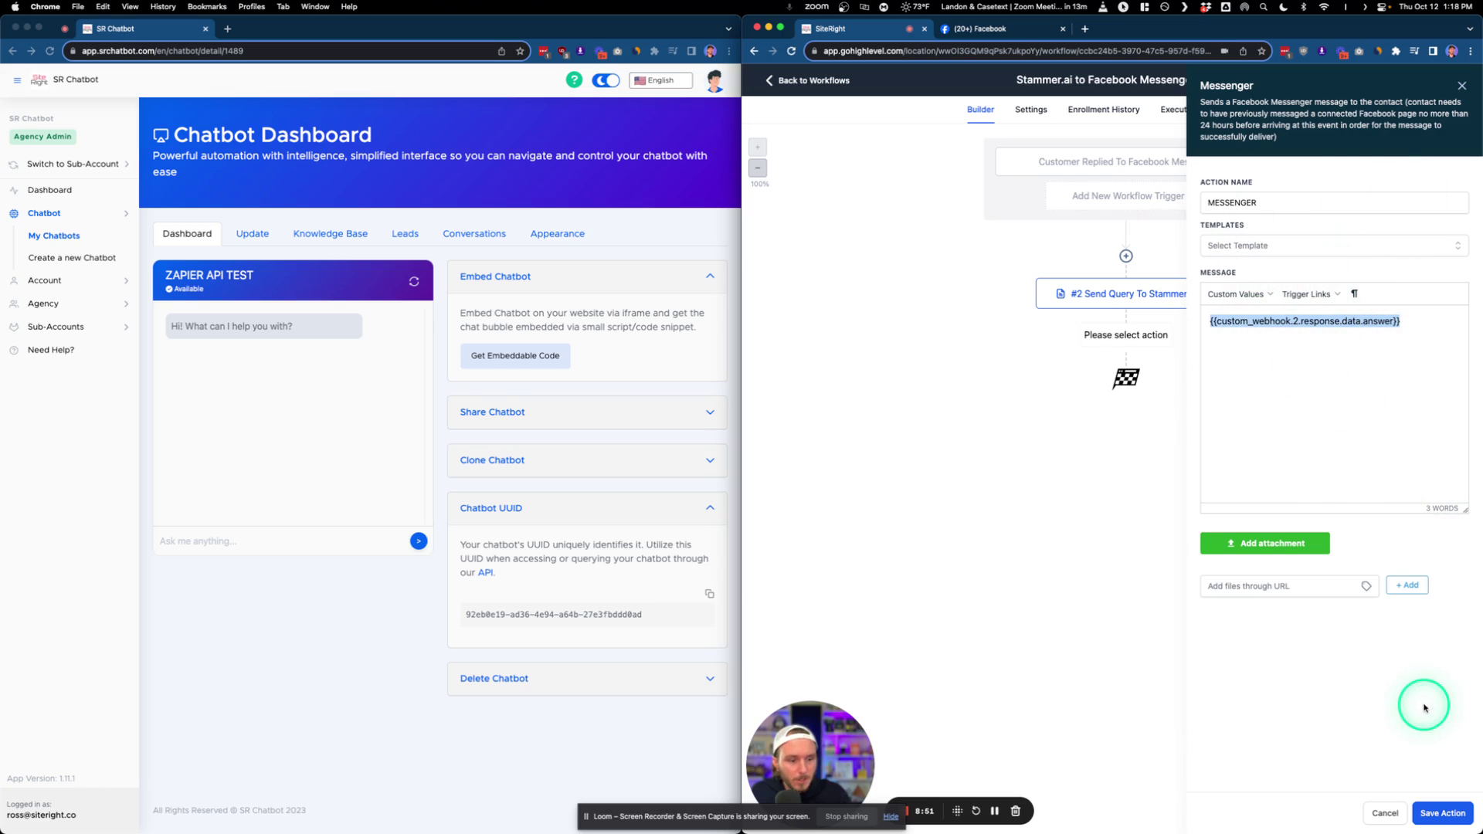
{"action": "left_click", "coordinate": [1328, 391]}
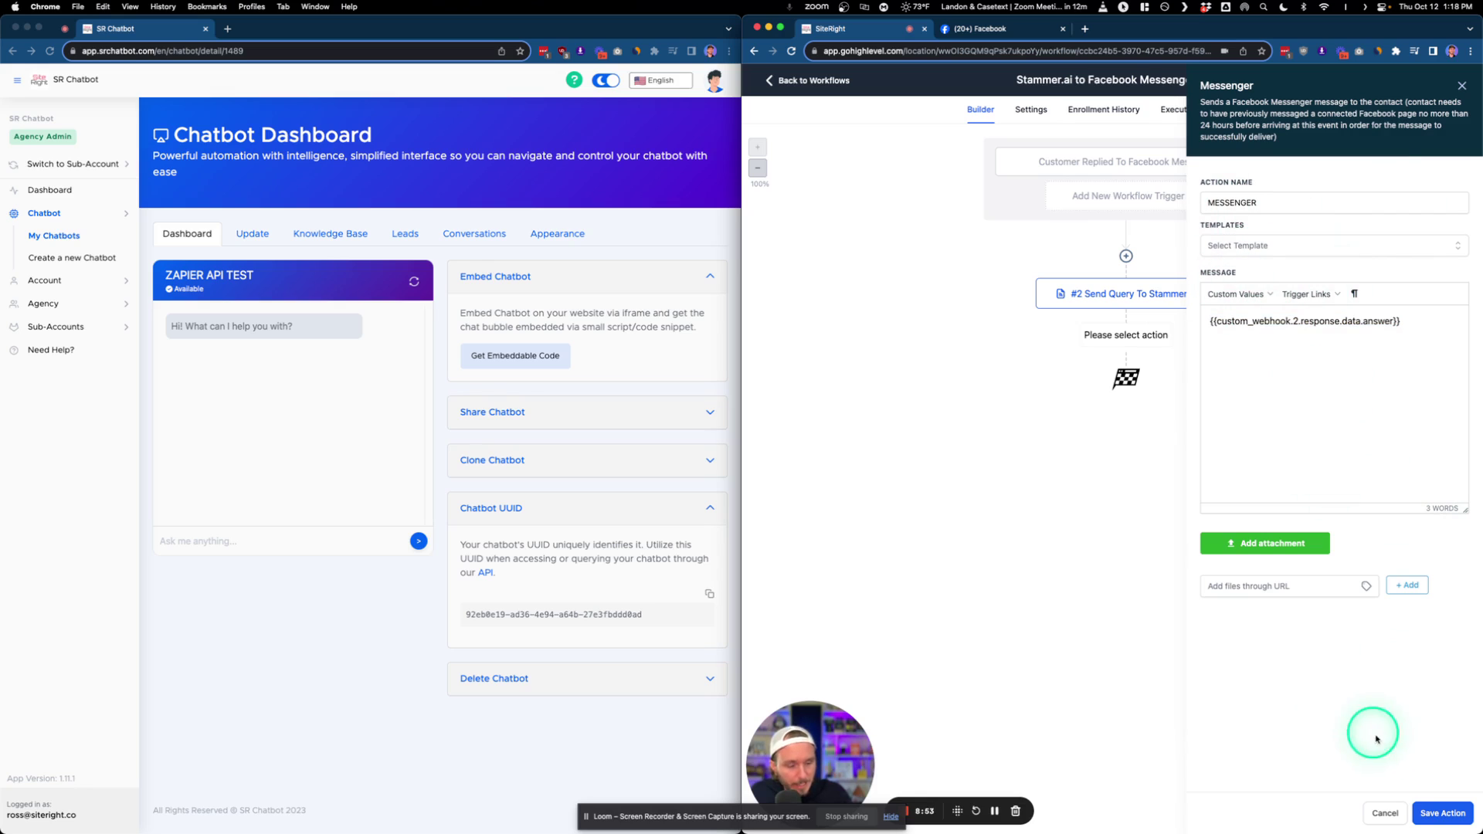
{"action": "left_click", "coordinate": [1443, 813]}
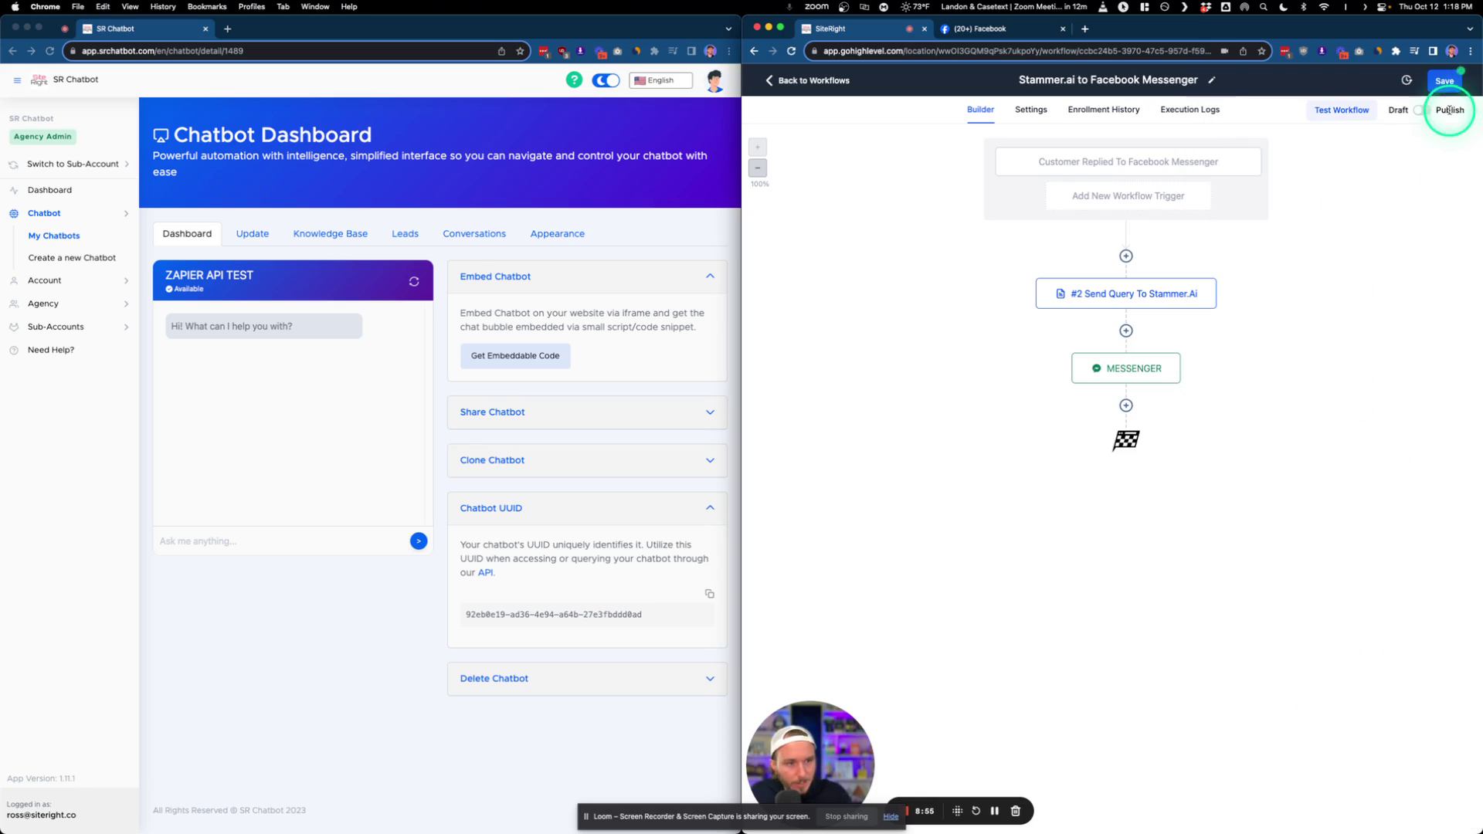
{"action": "left_click", "coordinate": [1445, 81]}
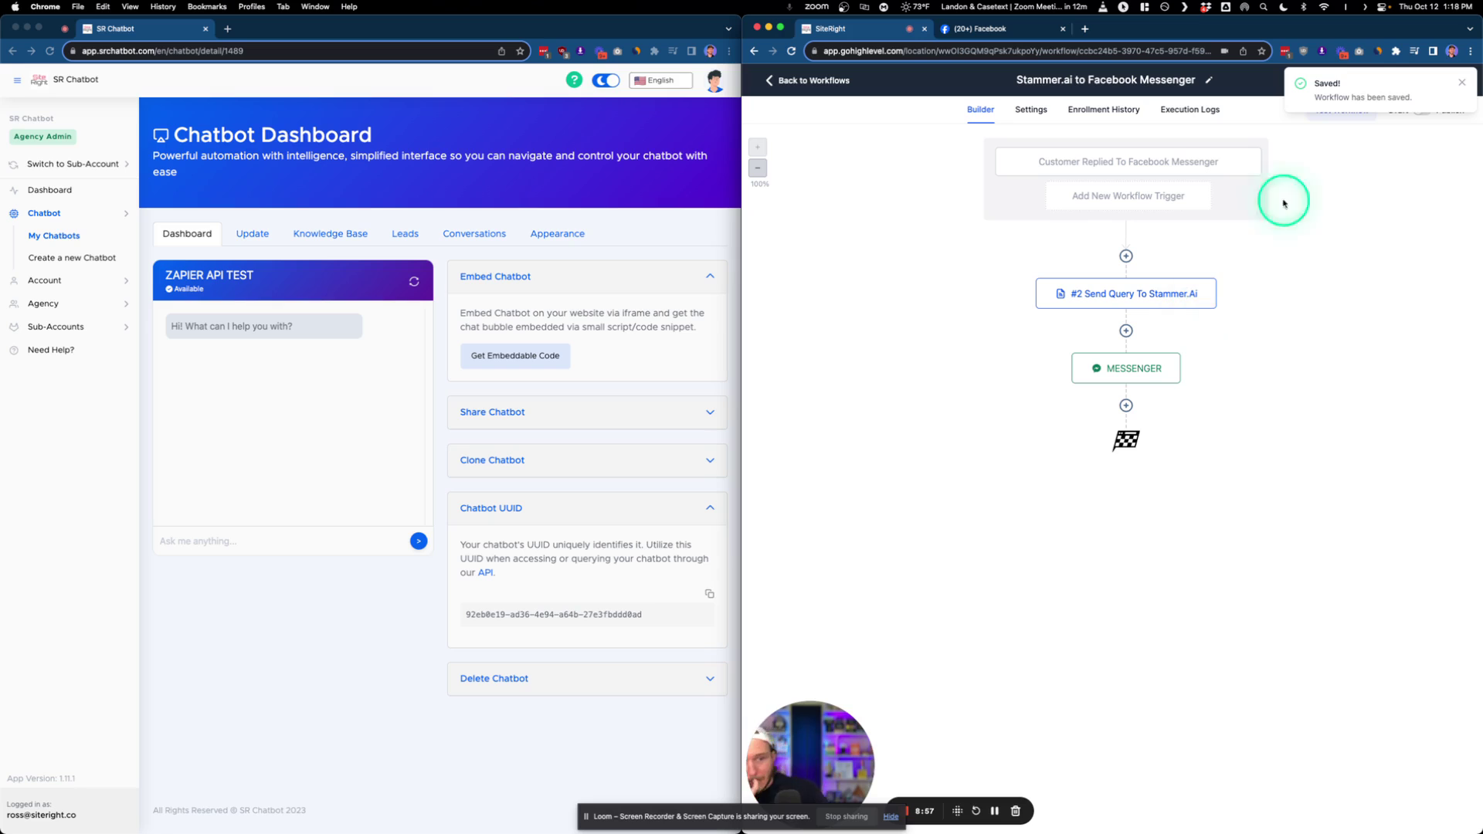
- Reopen the Customer Replied trigger and confirm its Reply channel stays Facebook Messenger
{"action": "left_click", "coordinate": [1463, 84]}
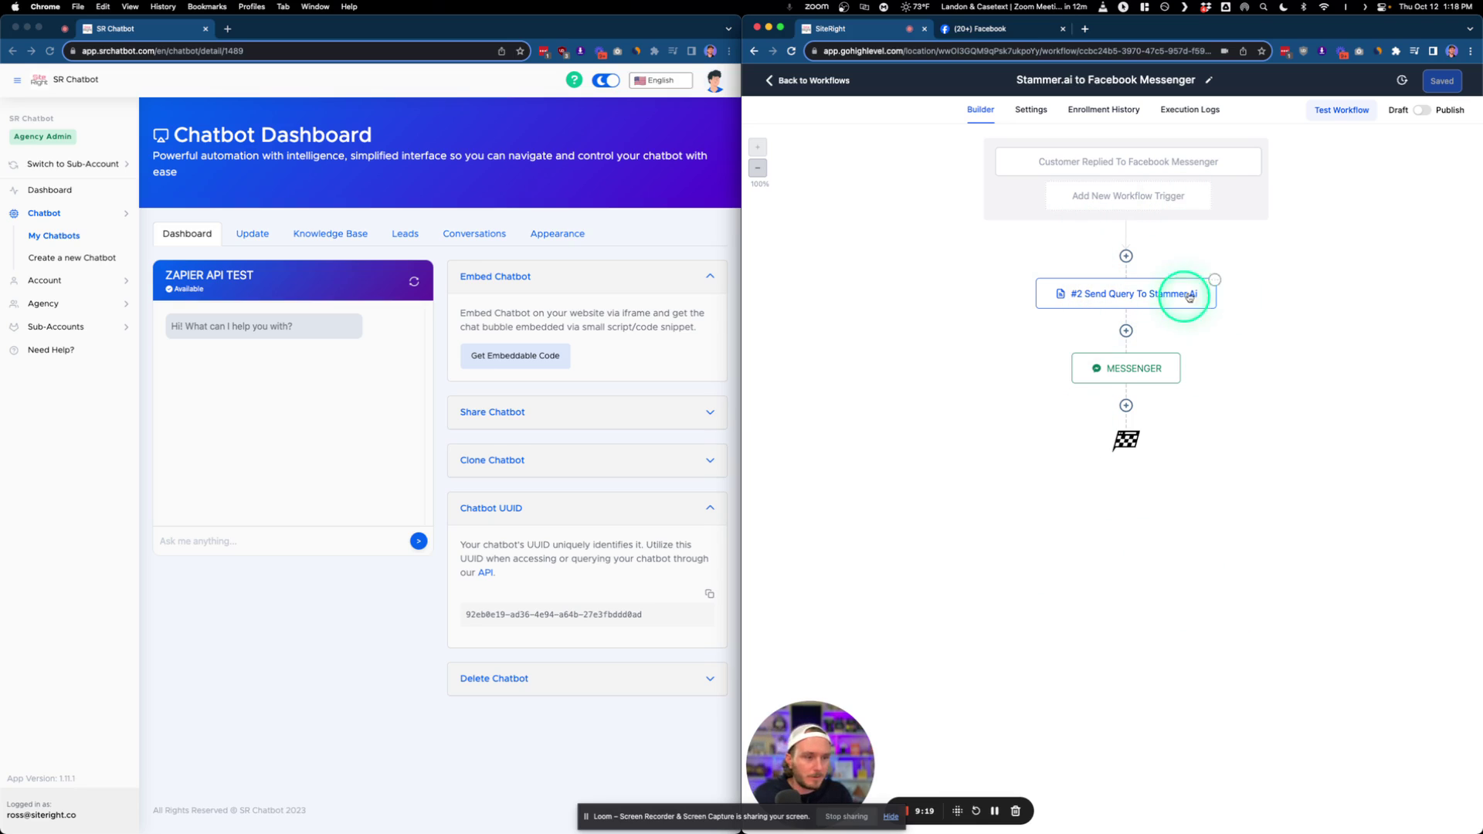
{"action": "left_click", "coordinate": [1089, 162]}
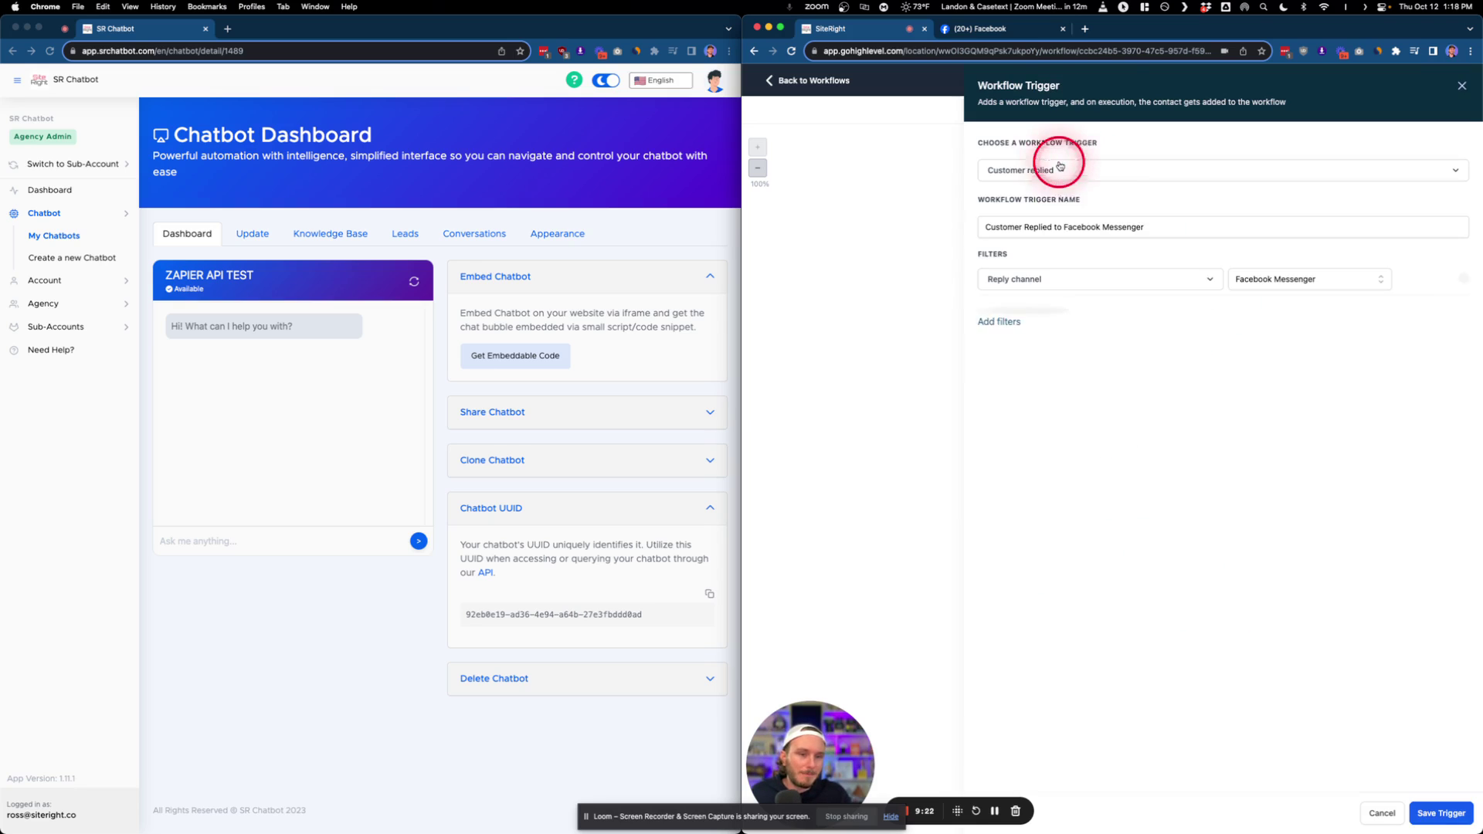
{"action": "left_click", "coordinate": [1297, 280]}
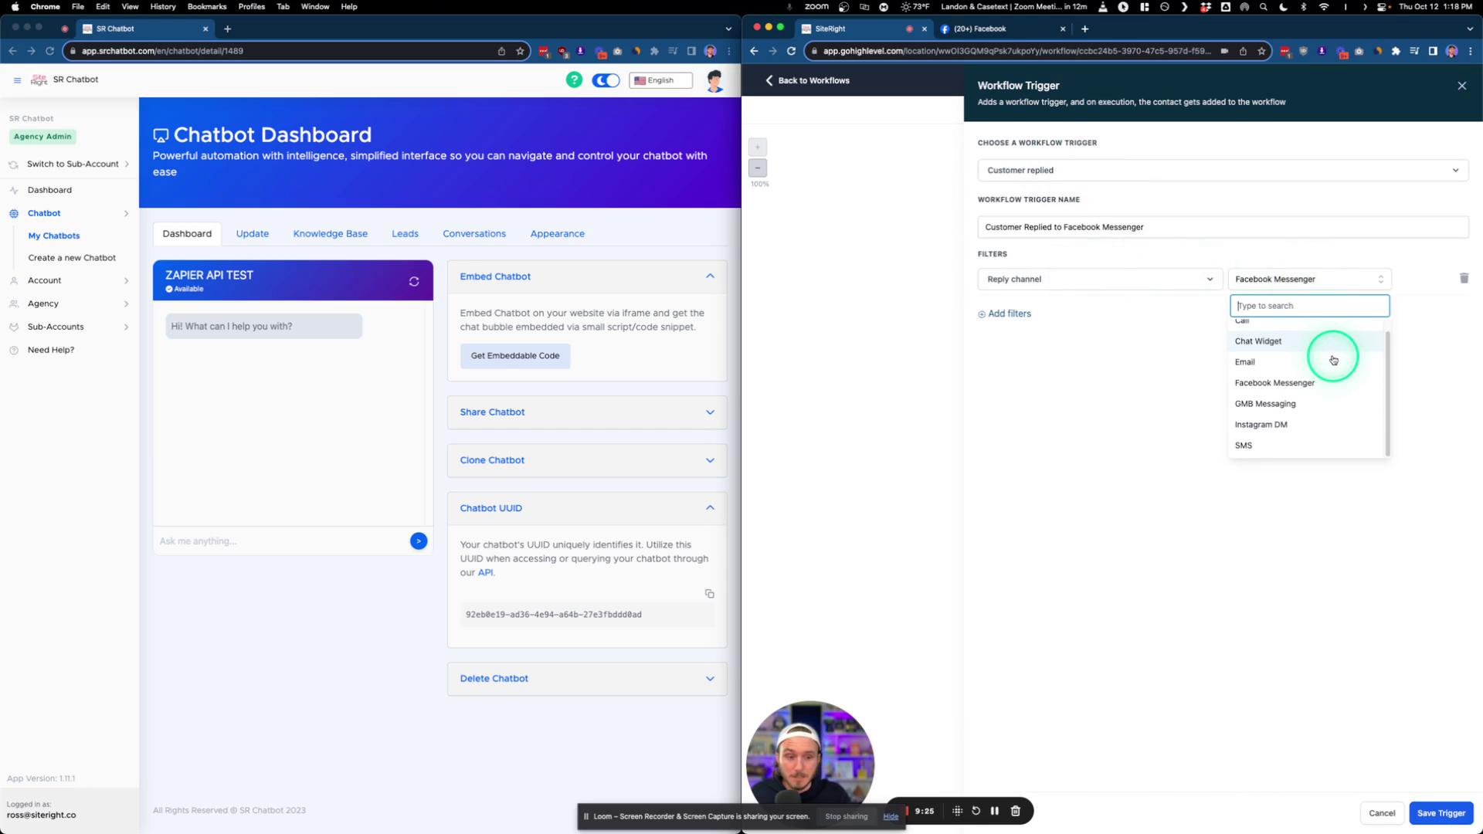
{"action": "scroll", "coordinate": [1321, 429], "scroll_direction": "down", "scroll_amount": 1}
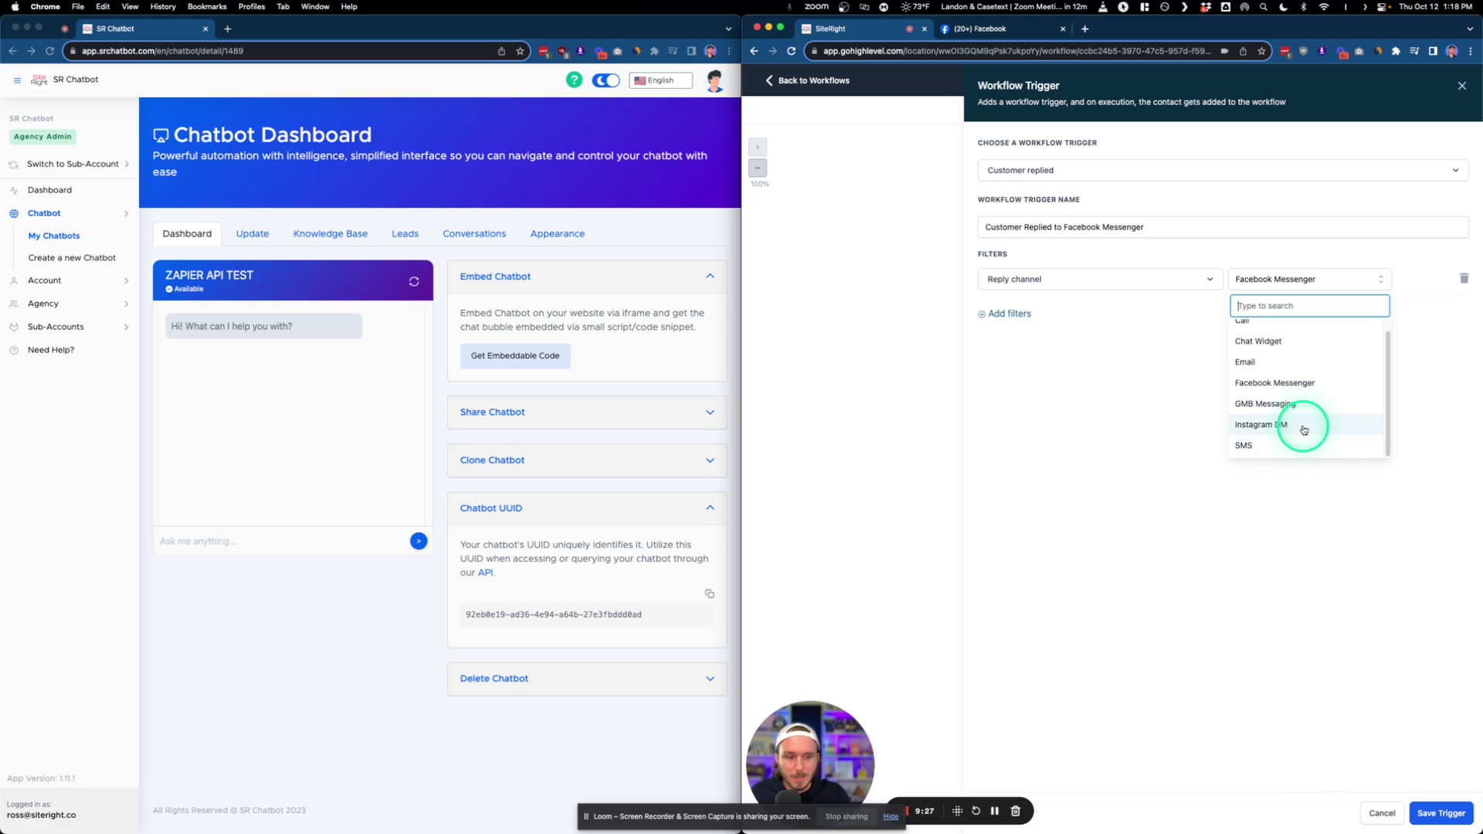
{"action": "scroll", "coordinate": [1286, 422], "scroll_direction": "up", "scroll_amount": 1}
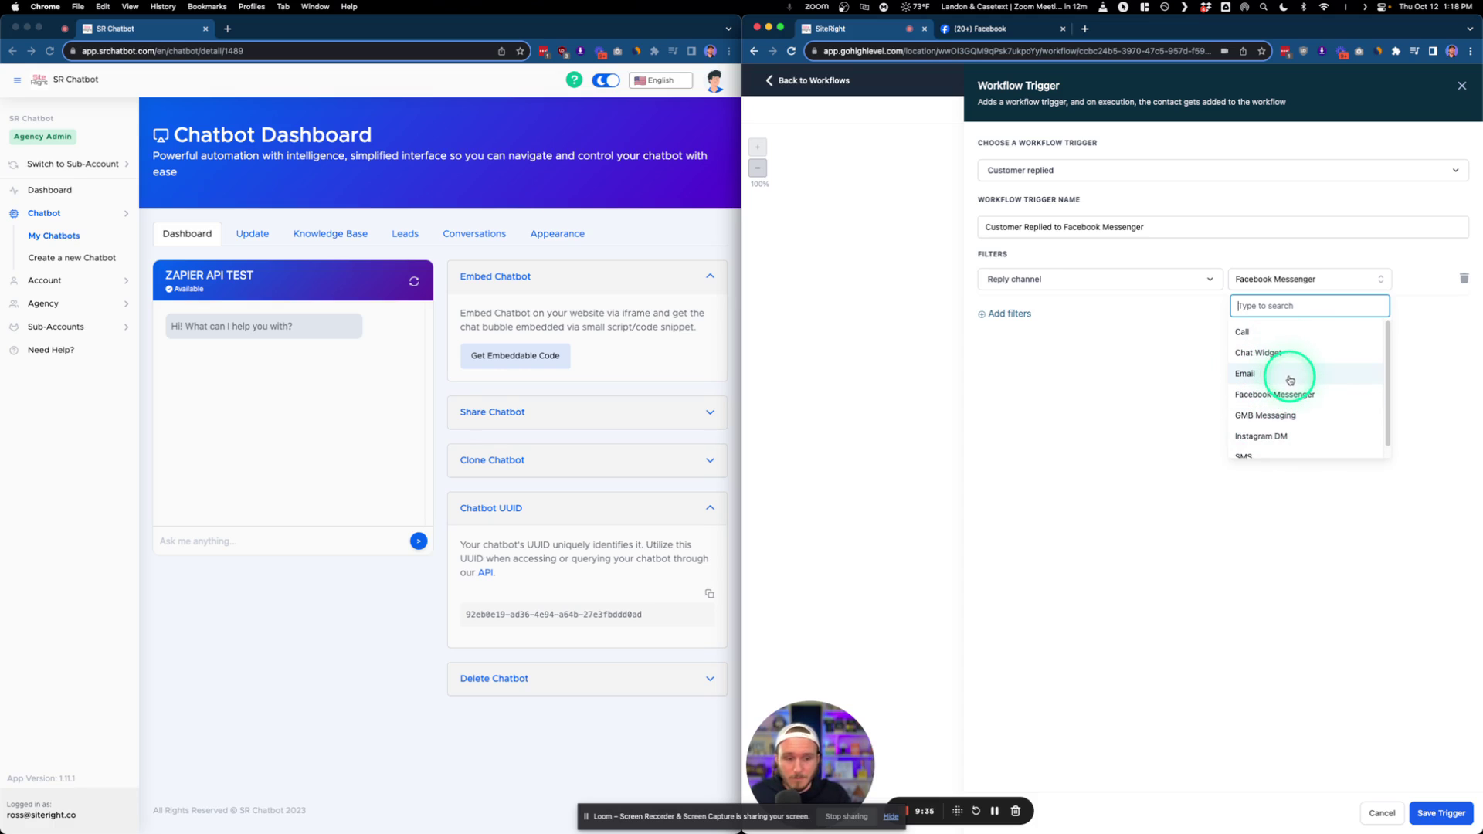
{"action": "left_click", "coordinate": [1123, 383]}
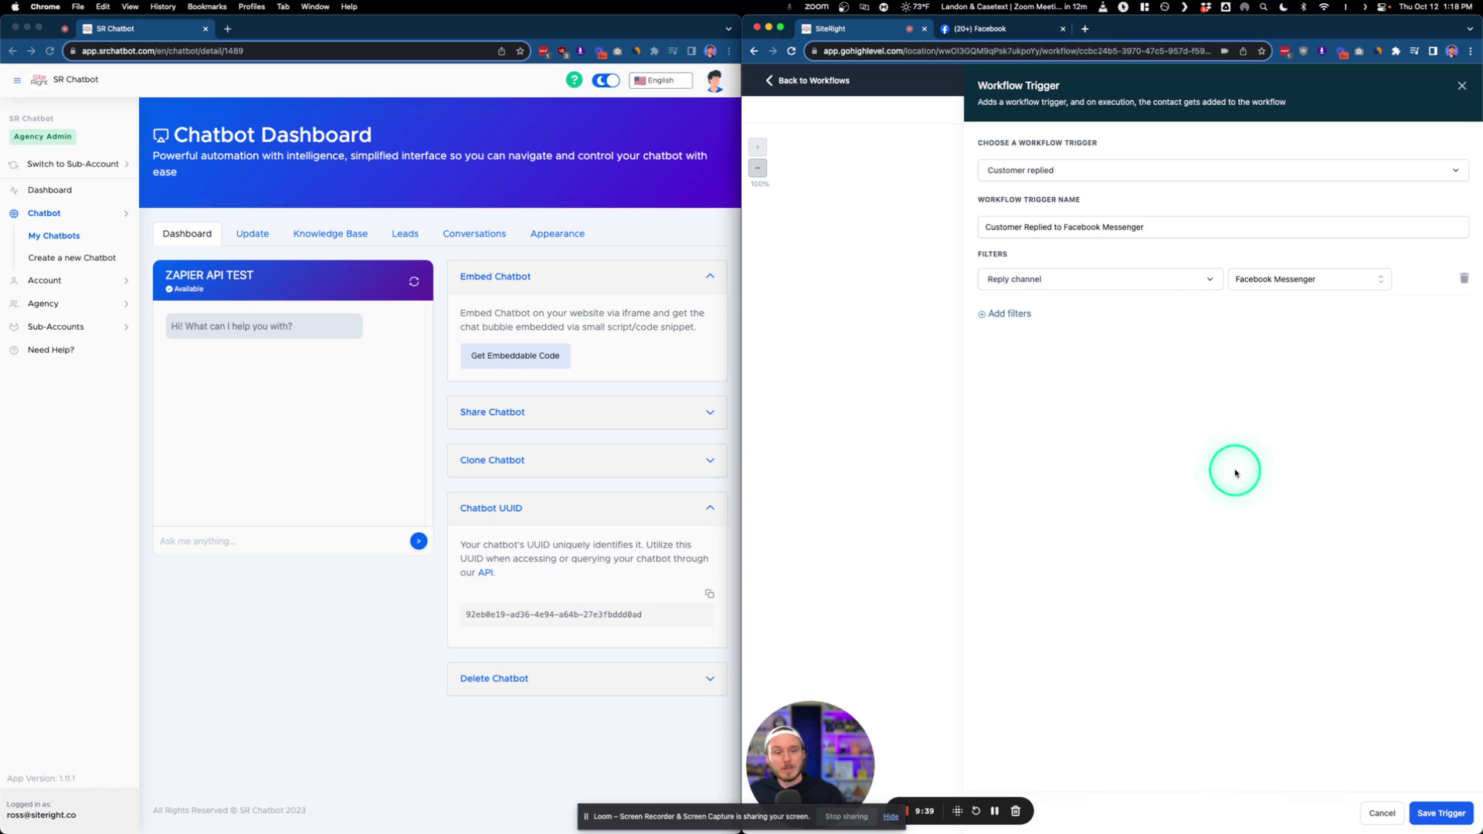
{"action": "left_click", "coordinate": [1272, 279]}
{"action": "scroll", "coordinate": [1255, 417], "scroll_direction": "down", "scroll_amount": 2}
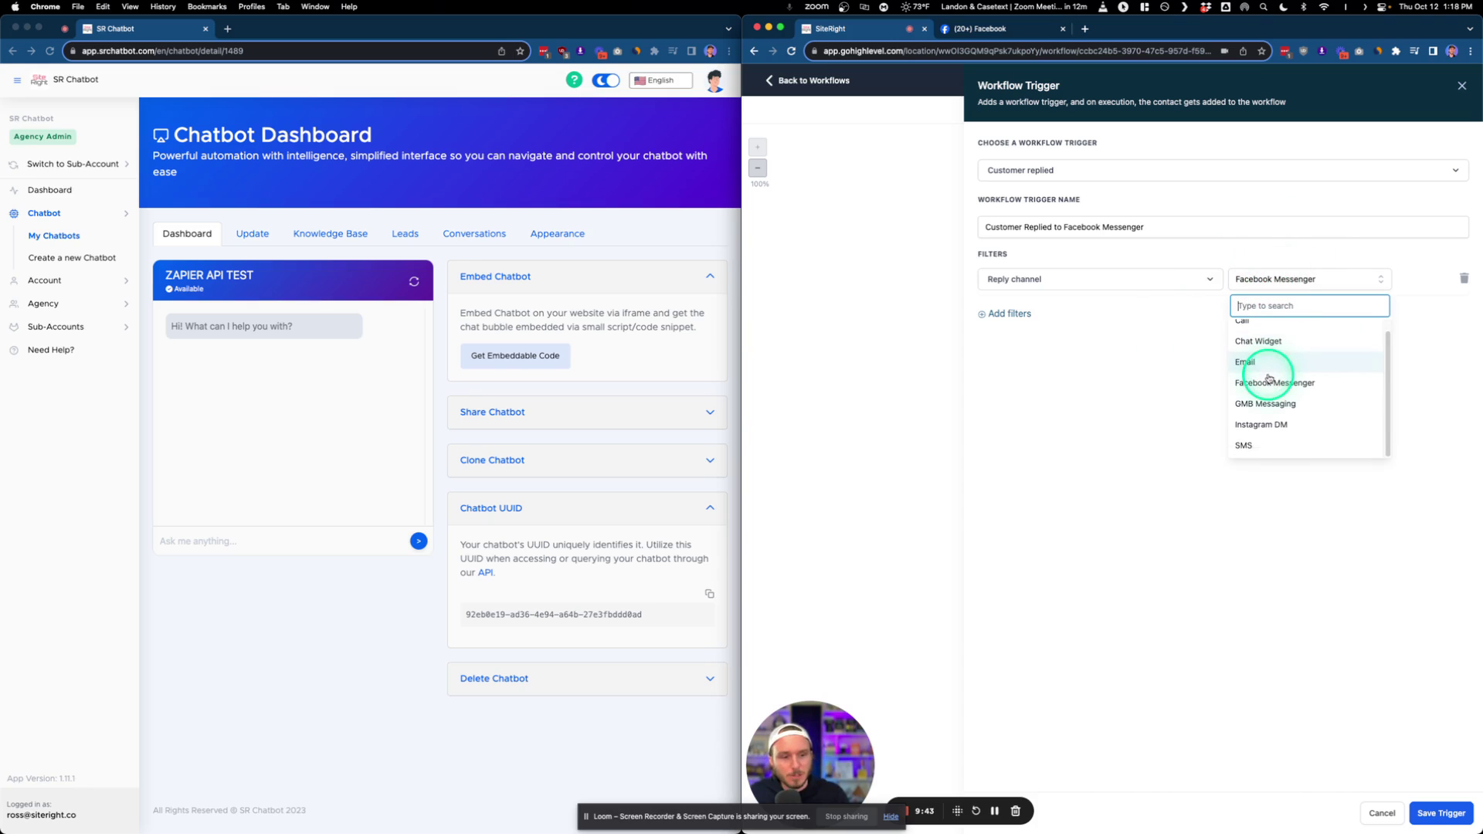
{"action": "left_click", "coordinate": [1159, 394]}
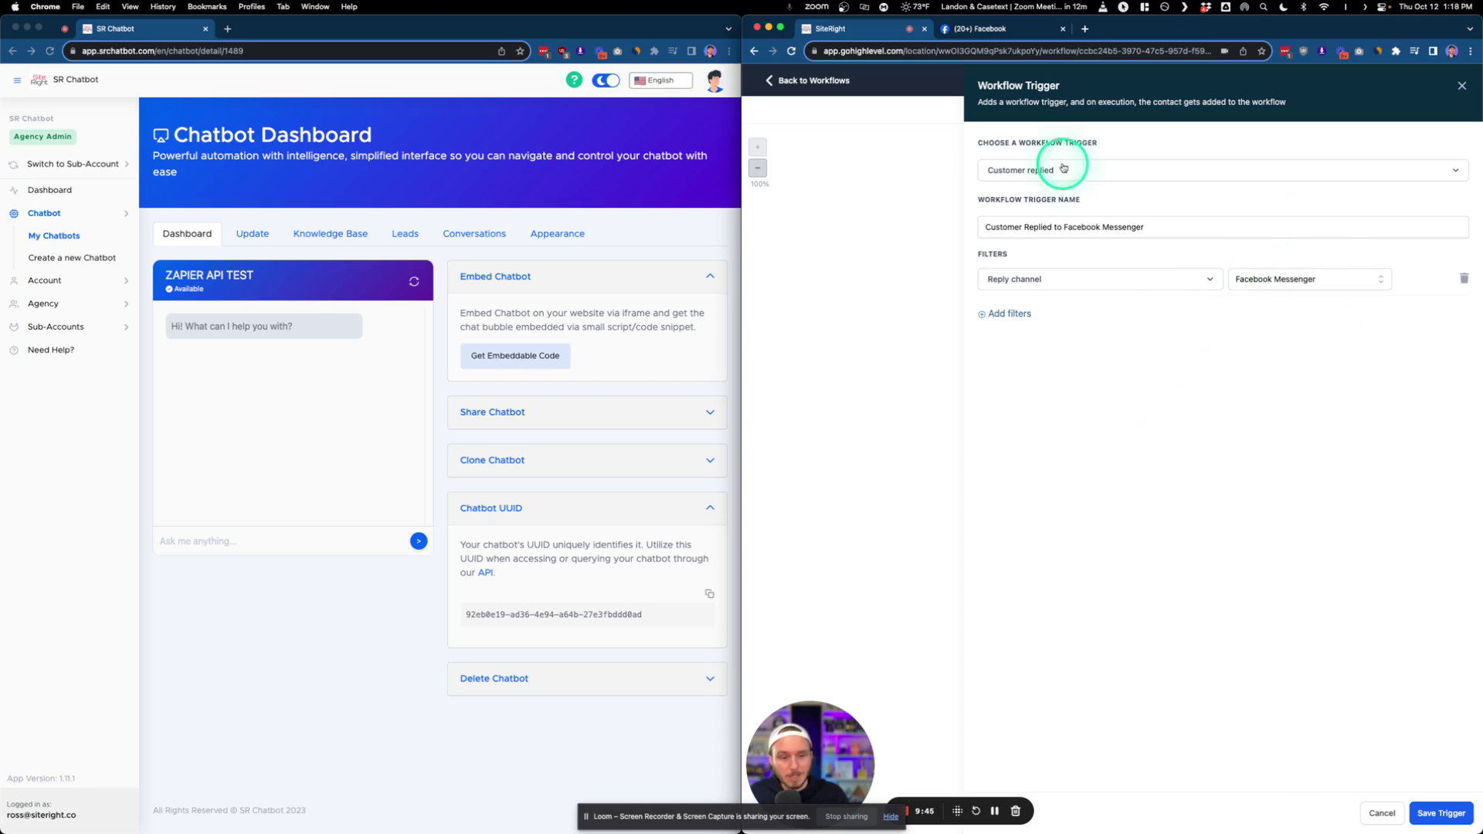
- Close the Workflow Trigger panel to return to the workflow canvas
{"action": "left_click", "coordinate": [1460, 85]}
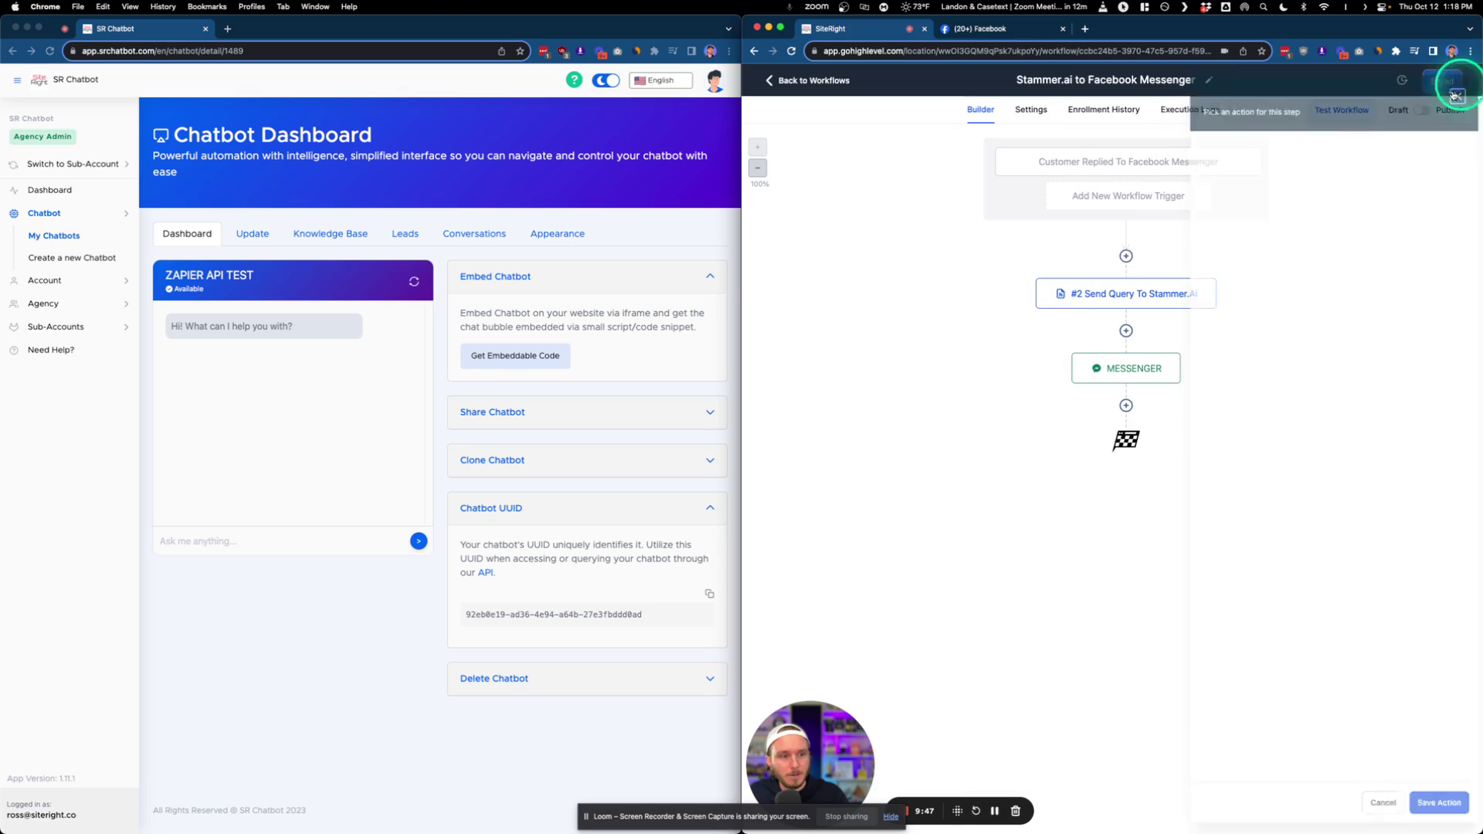